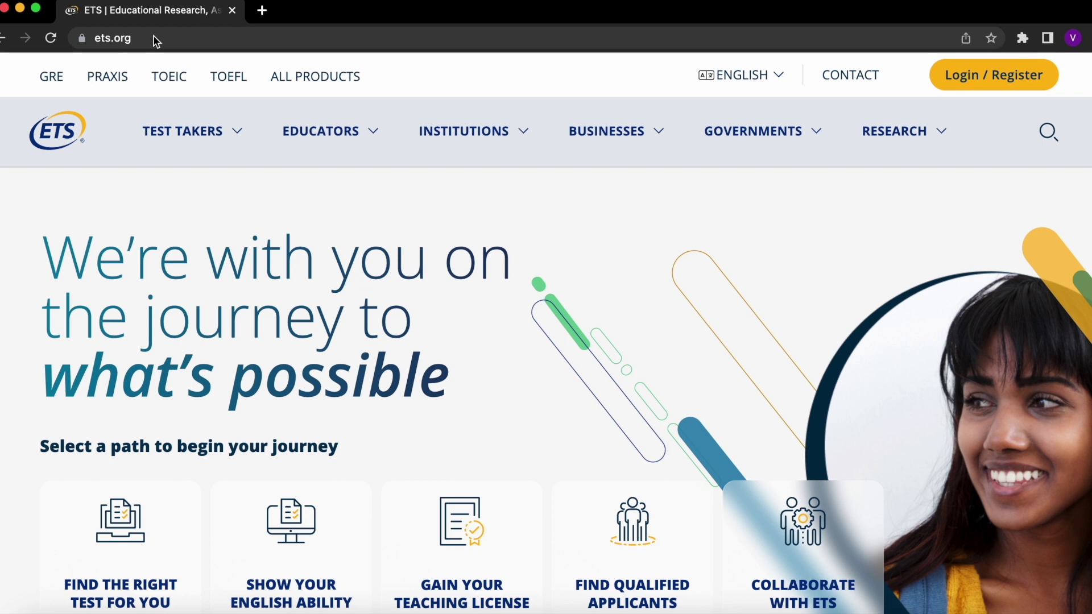
# Open the ETS Account Logins page from Login / Register in the top bar
pyautogui.click(987, 80)
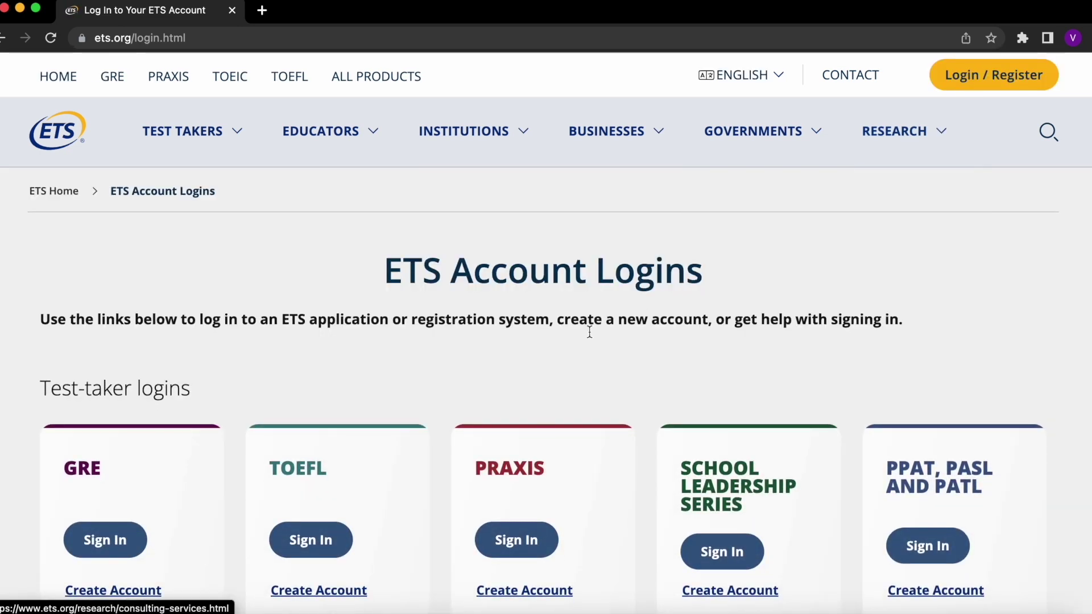
pyautogui.scroll(-1, 587, 345)
pyautogui.scroll(-3, 587, 346)
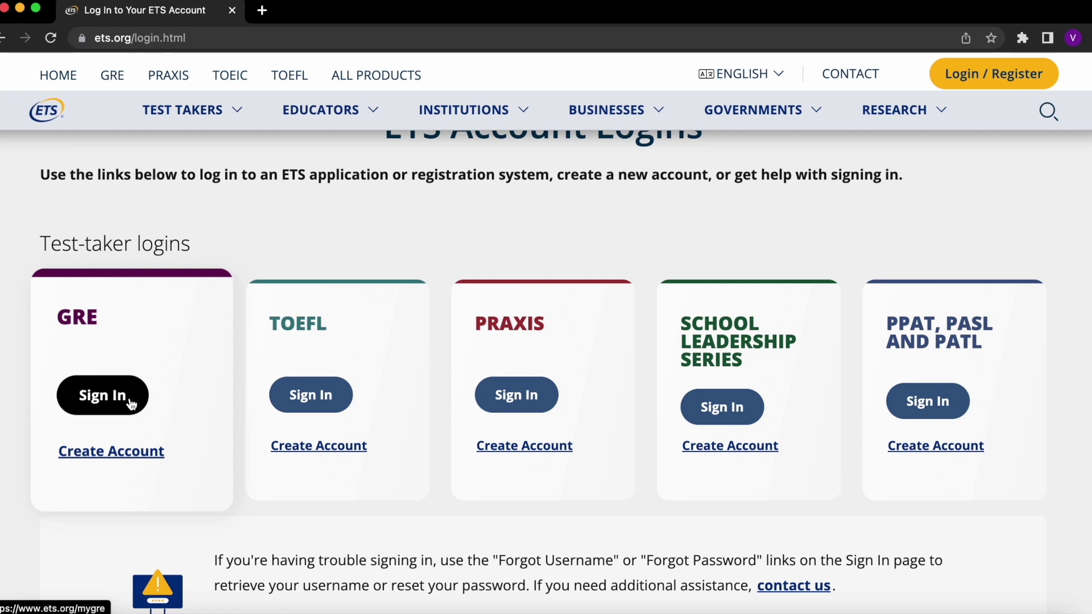
# Start a new GRE test-taker account from the Test-taker logins section
pyautogui.click(118, 451)
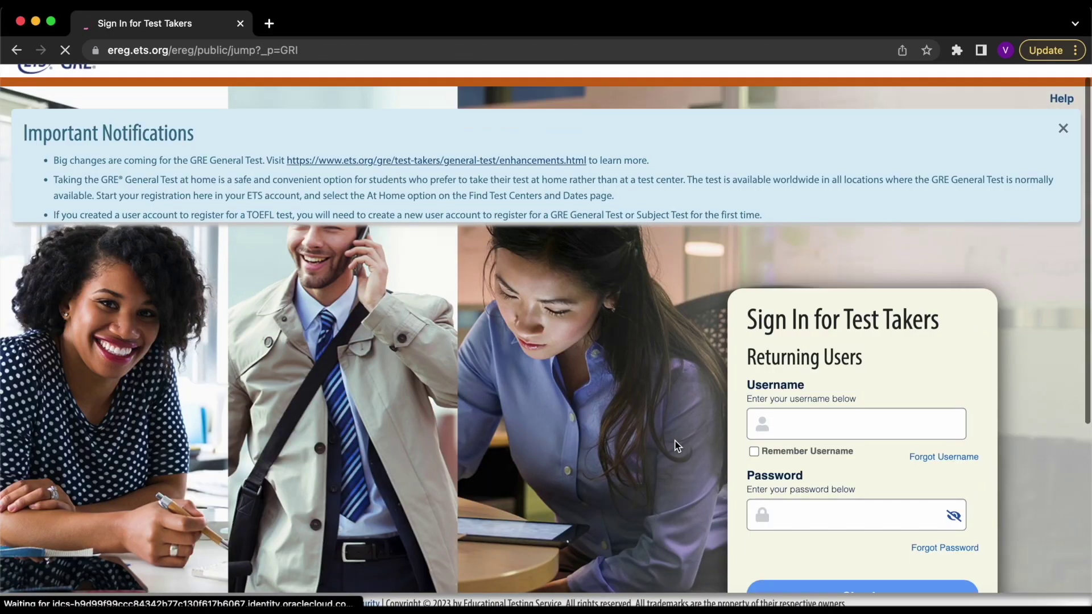
pyautogui.scroll(-3, 597, 440)
pyautogui.scroll(-2, 639, 442)
pyautogui.scroll(-1, 674, 446)
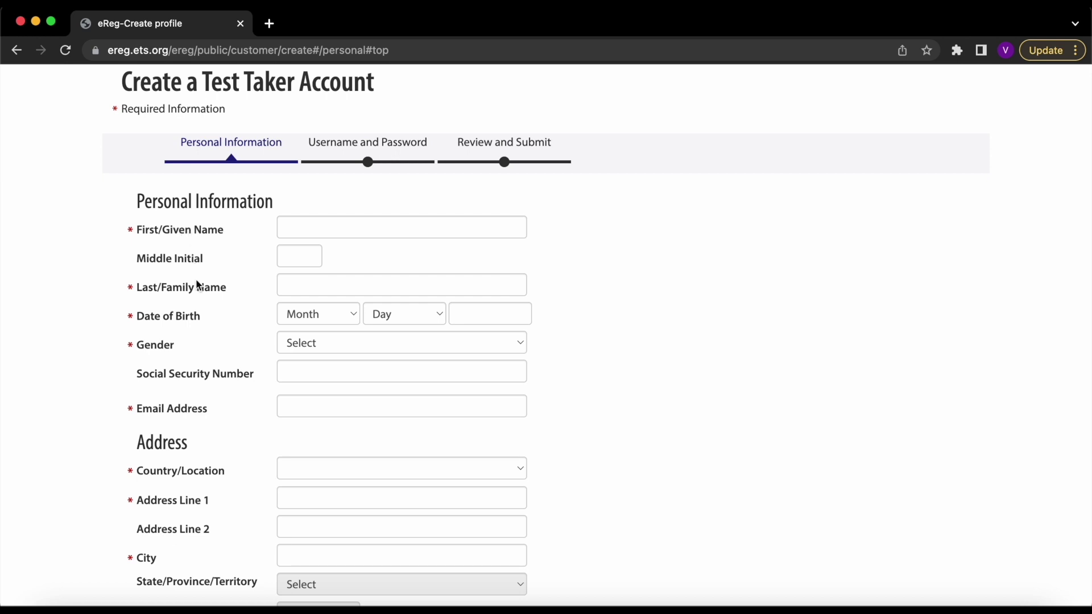
# Enter the first and last name and birth date February 2, 1998
pyautogui.click(322, 222)
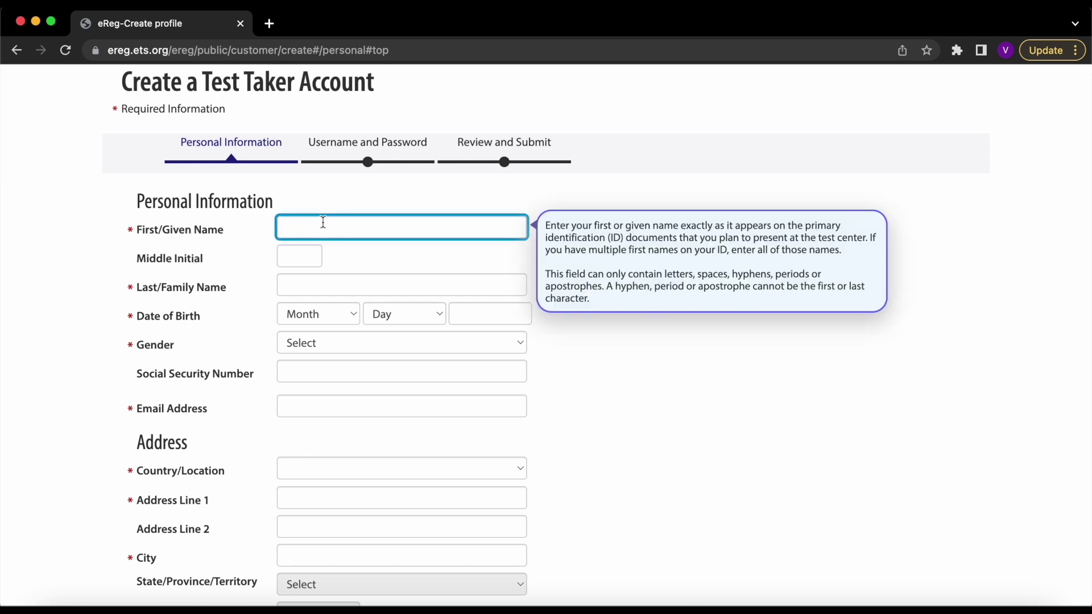
pyautogui.write('test')
pyautogui.click(321, 286)
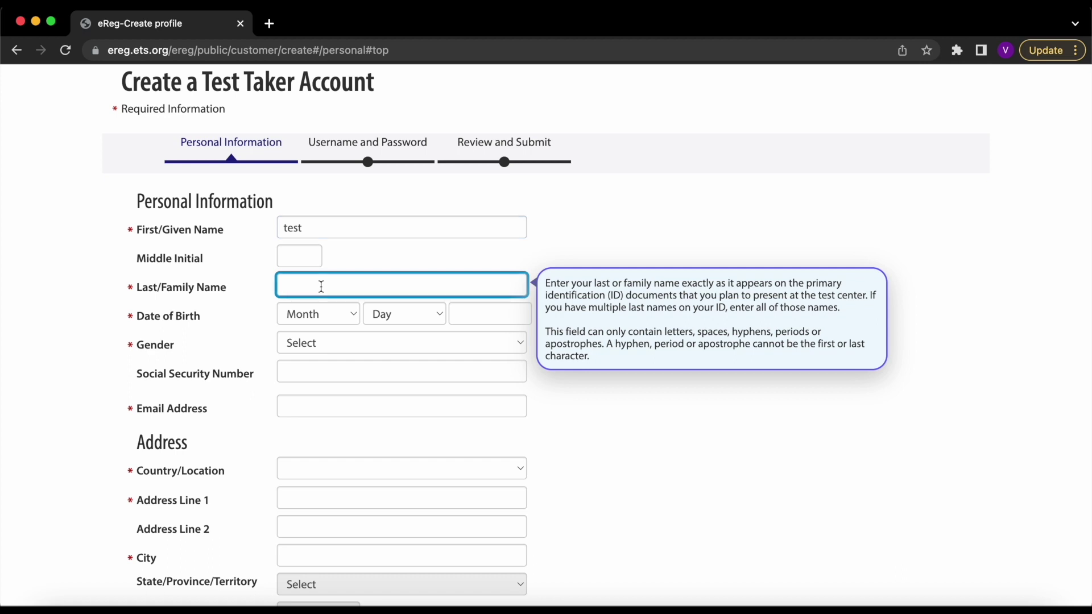
pyautogui.write('test')
pyautogui.click(318, 316)
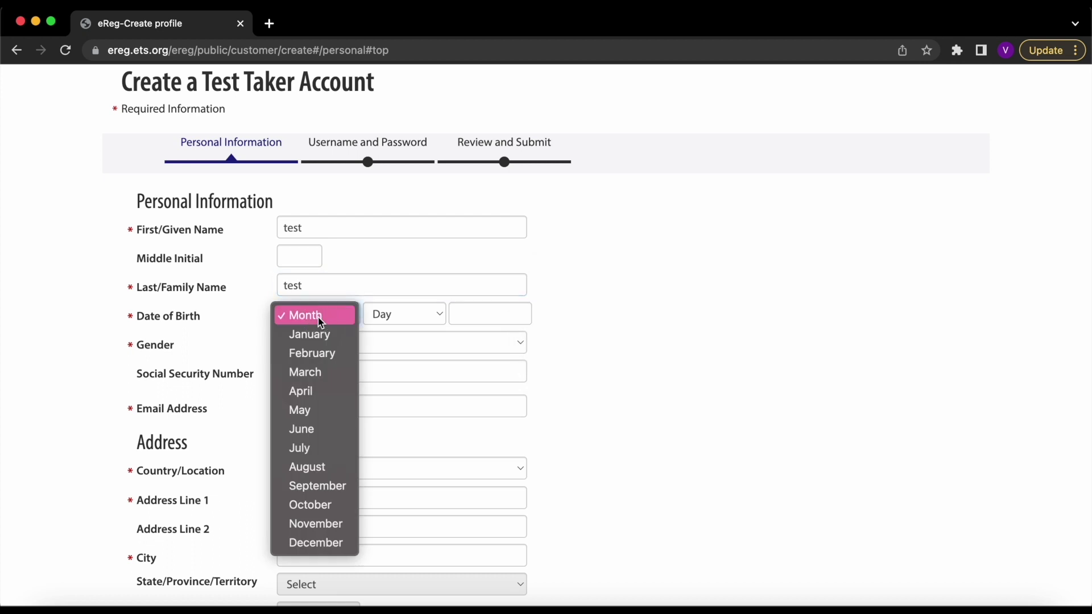
pyautogui.click(325, 351)
pyautogui.click(393, 314)
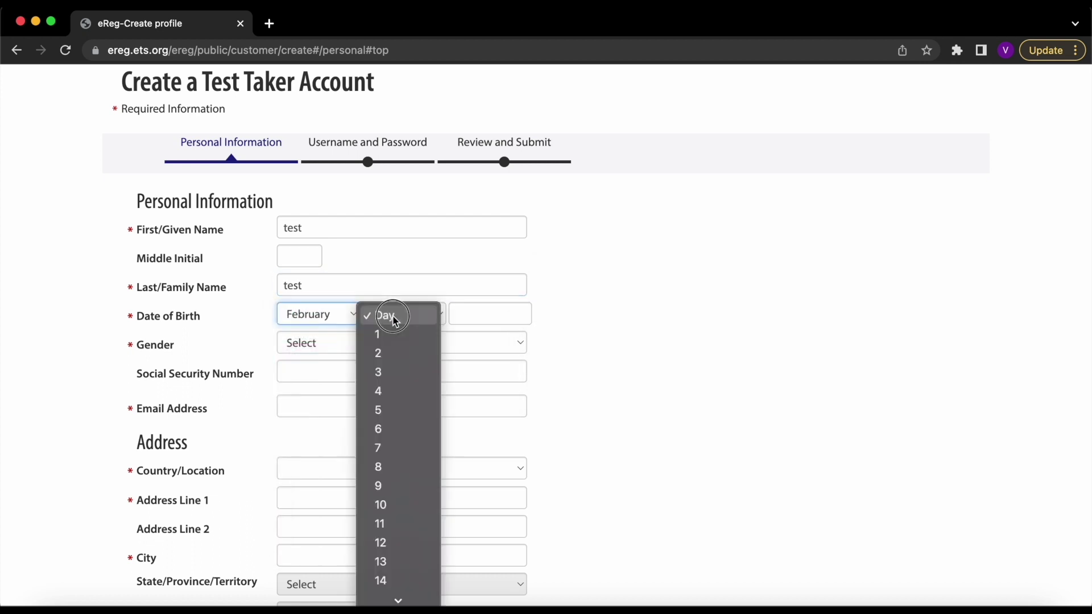
pyautogui.click(398, 354)
pyautogui.click(485, 316)
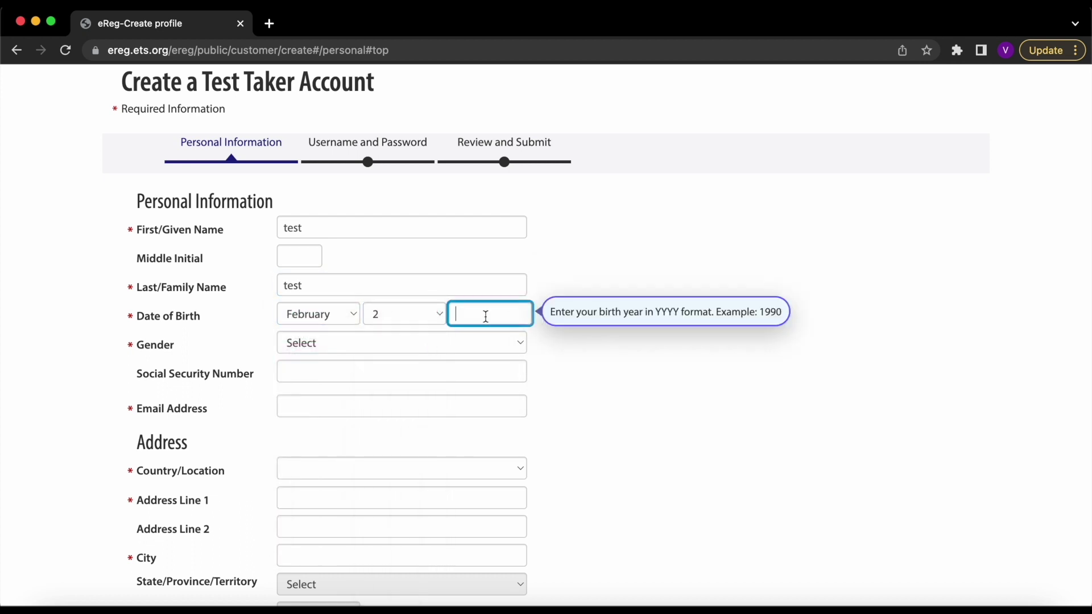
pyautogui.write('1998')
# Set the gender to Male and enter the email address
pyautogui.click(452, 344)
pyautogui.click(444, 360)
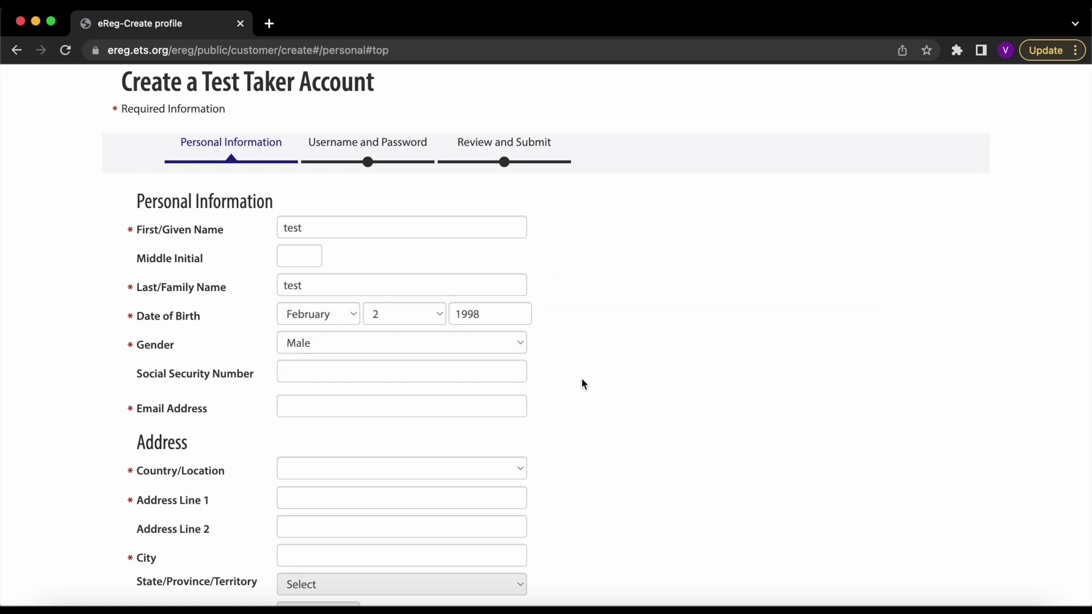
pyautogui.scroll(-2, 582, 384)
pyautogui.scroll(-1, 582, 384)
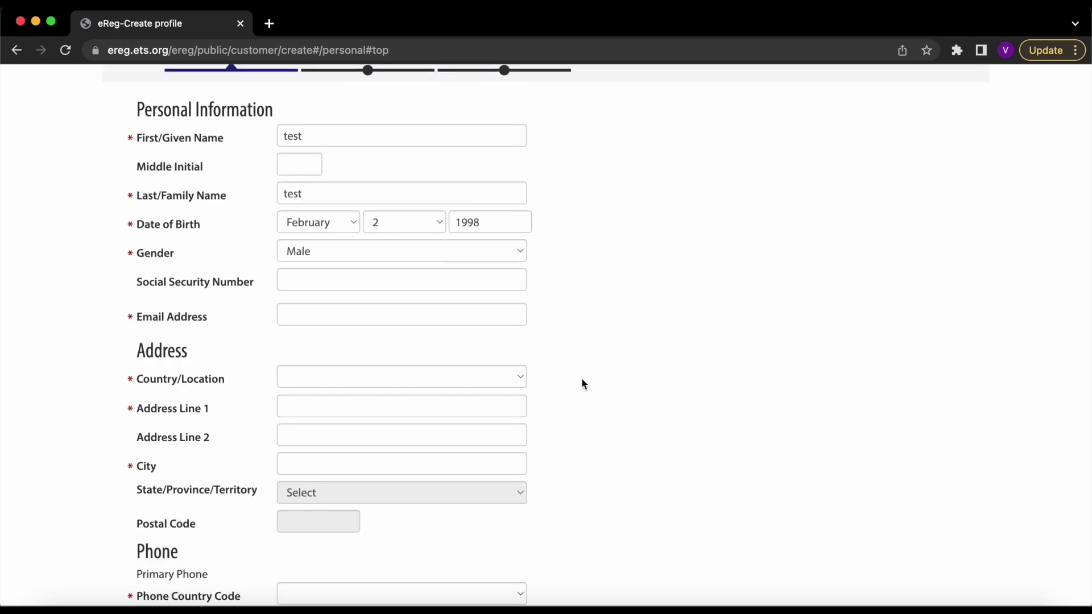
pyautogui.click(514, 312)
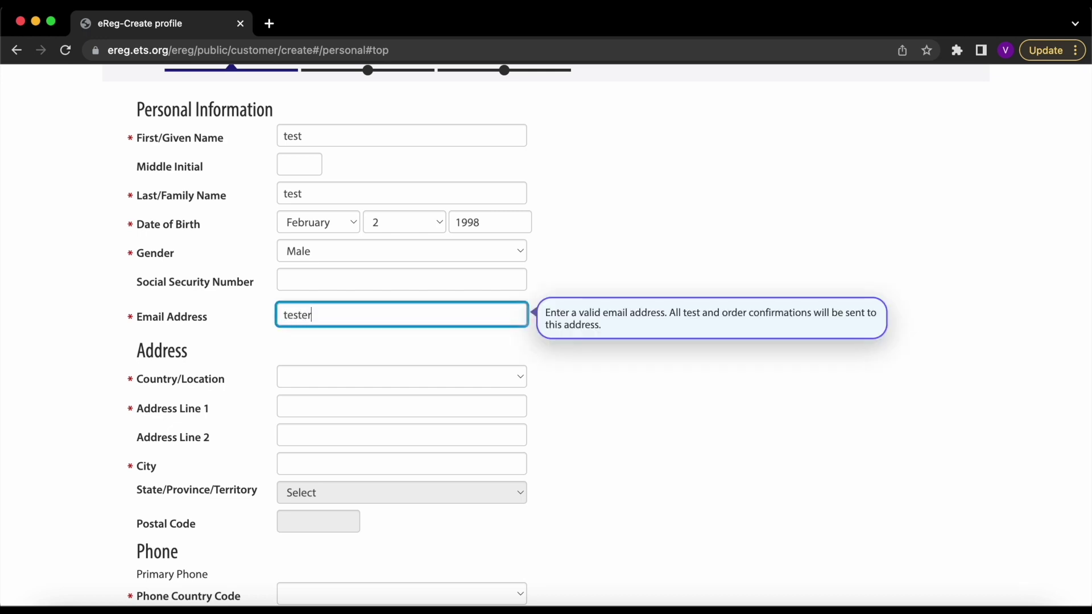
pyautogui.click(416, 379)
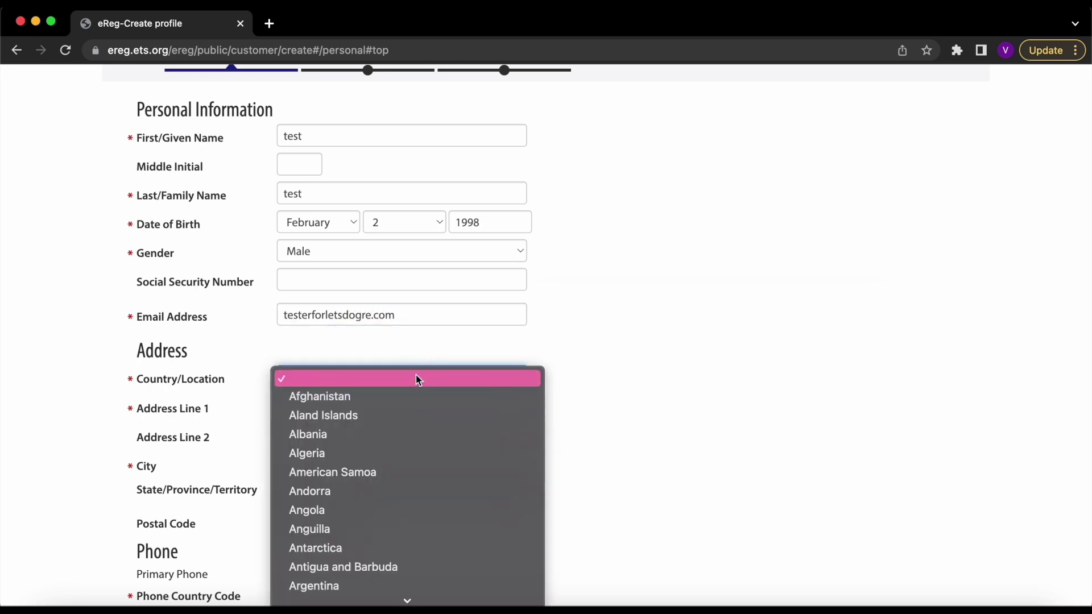
pyautogui.scroll(-5, 394, 502)
pyautogui.scroll(-5, 394, 502)
pyautogui.scroll(-5, 394, 502)
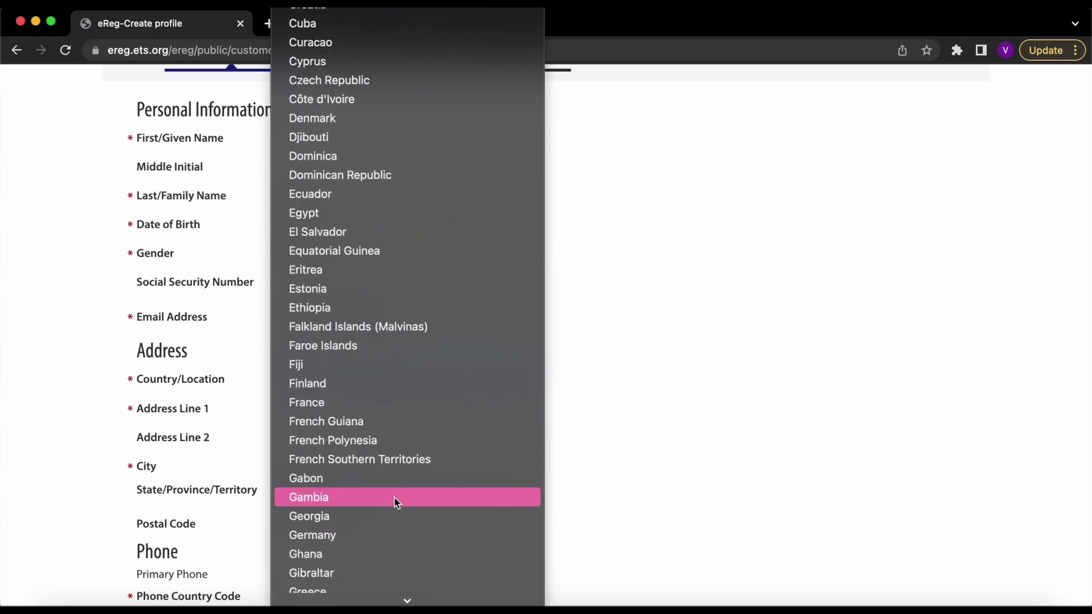
pyautogui.scroll(-5, 395, 502)
pyautogui.scroll(-2, 395, 502)
# Enter an India address with two address lines, city, state Delhi and postal code
pyautogui.click(395, 497)
pyautogui.click(406, 344)
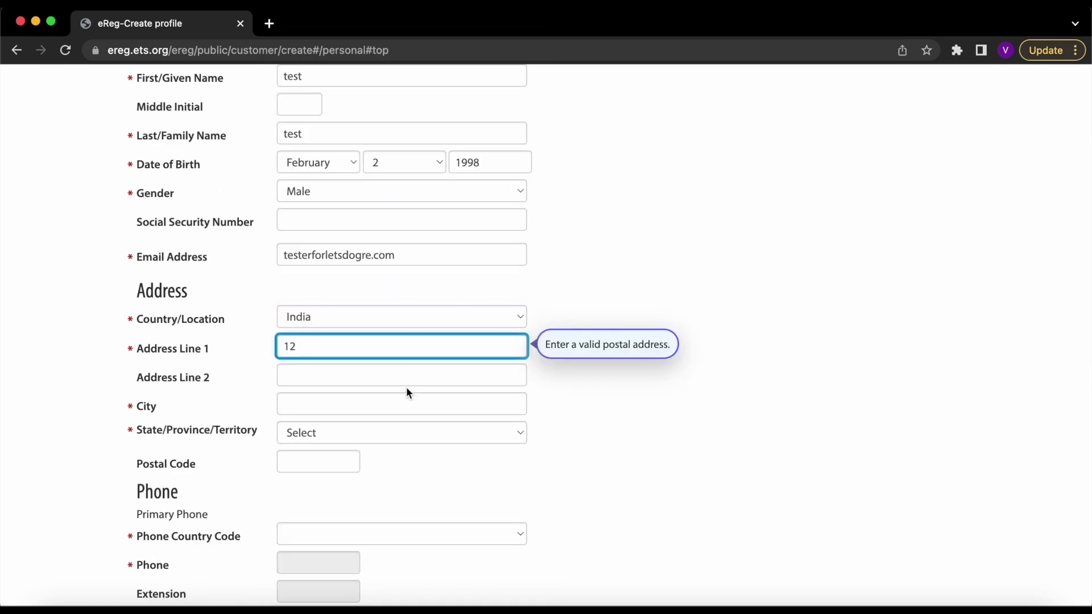
pyautogui.click(406, 385)
pyautogui.press('Tab')
pyautogui.write('Delhi')
pyautogui.scroll(-1, 401, 382)
pyautogui.click(402, 381)
pyautogui.scroll(-5, 401, 381)
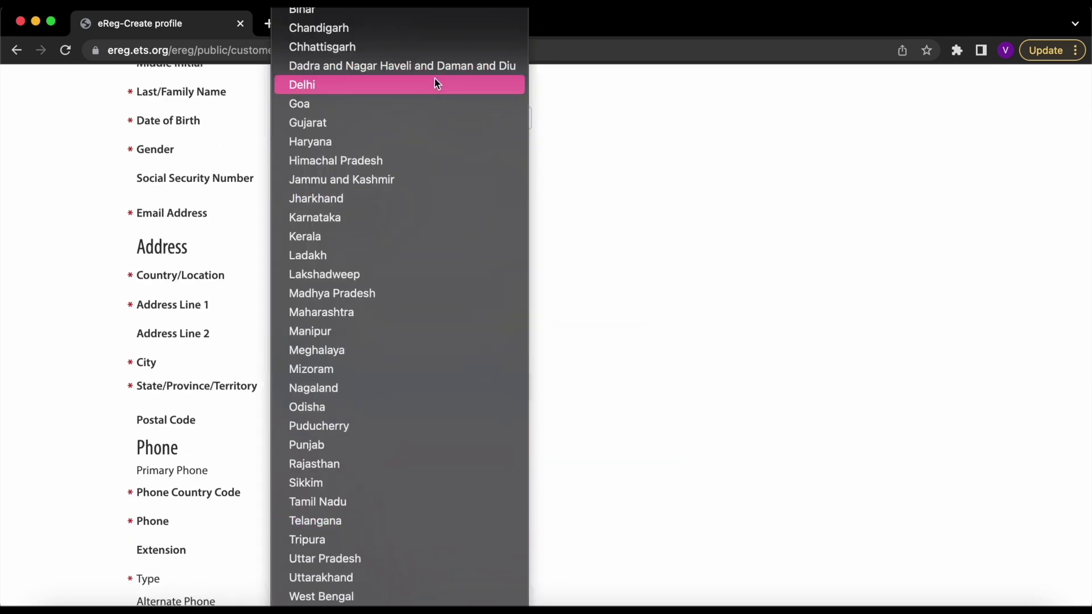
pyautogui.click(435, 84)
pyautogui.click(327, 413)
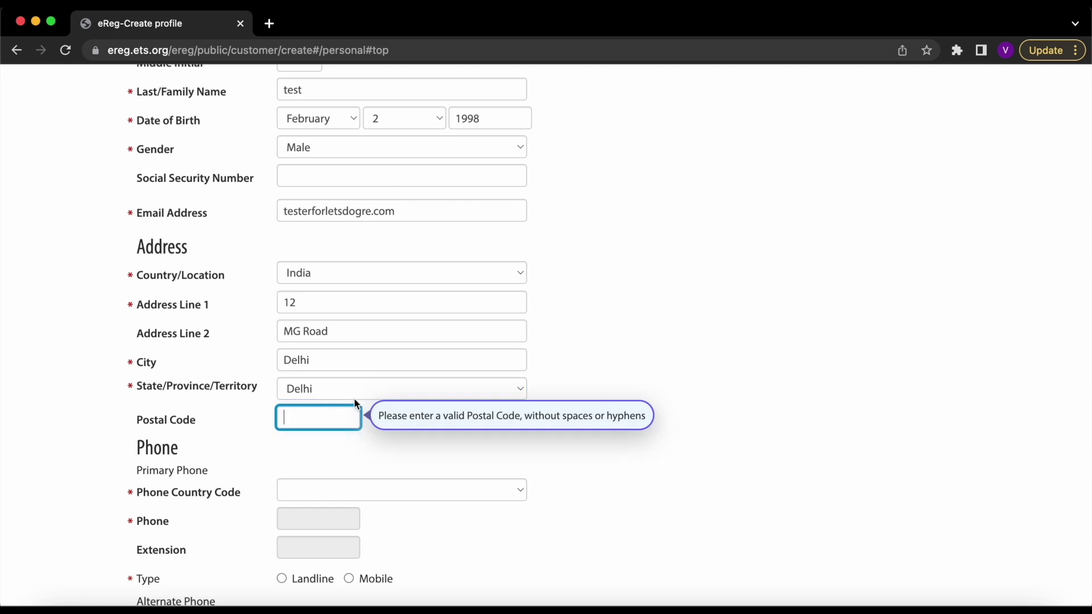
# Add an India - 91 mobile phone, choose Maybe later for GradSchoolMatch, and continue
pyautogui.click(420, 443)
pyautogui.scroll(-2, 419, 453)
pyautogui.scroll(-2, 401, 341)
pyautogui.click(389, 287)
pyautogui.scroll(-10, 389, 287)
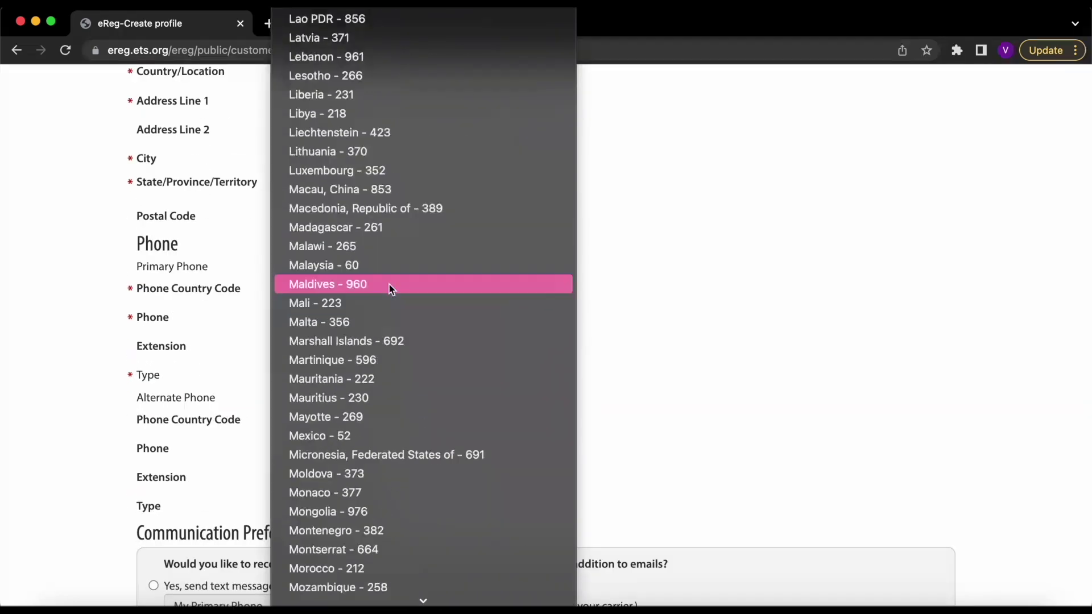
pyautogui.scroll(3, 388, 287)
pyautogui.click(339, 310)
pyautogui.click(349, 373)
pyautogui.scroll(-1, 336, 431)
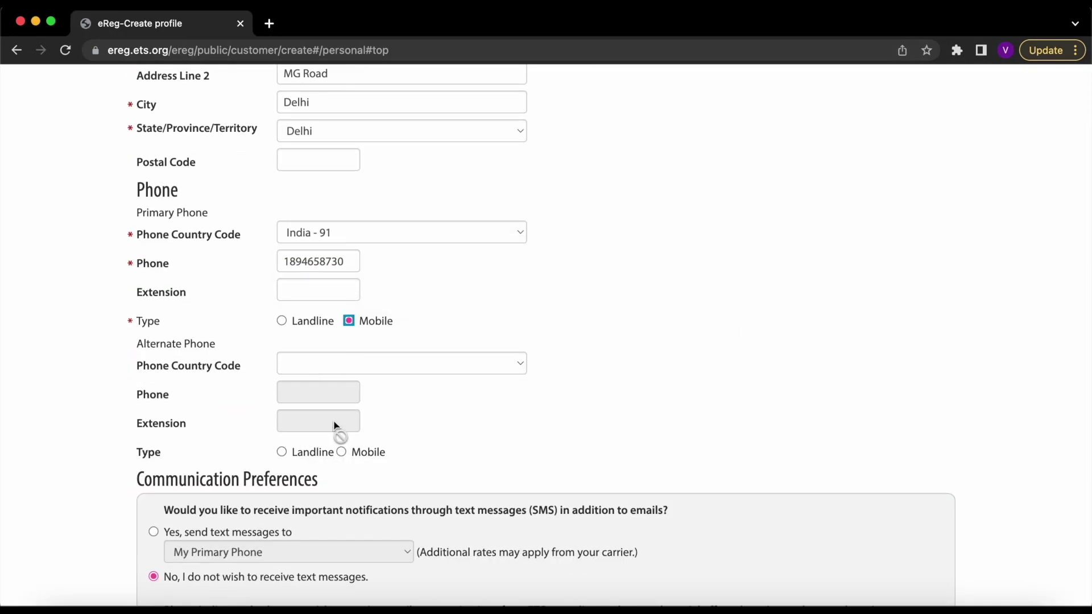
pyautogui.scroll(-1, 328, 460)
pyautogui.scroll(-1, 328, 460)
pyautogui.scroll(-1, 325, 454)
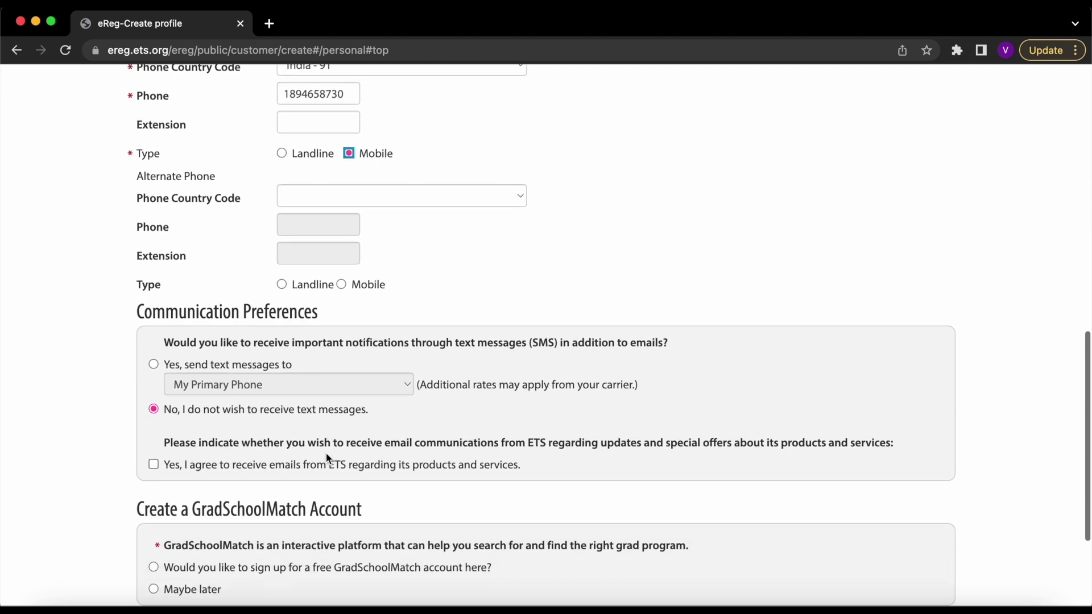
pyautogui.scroll(-2, 326, 453)
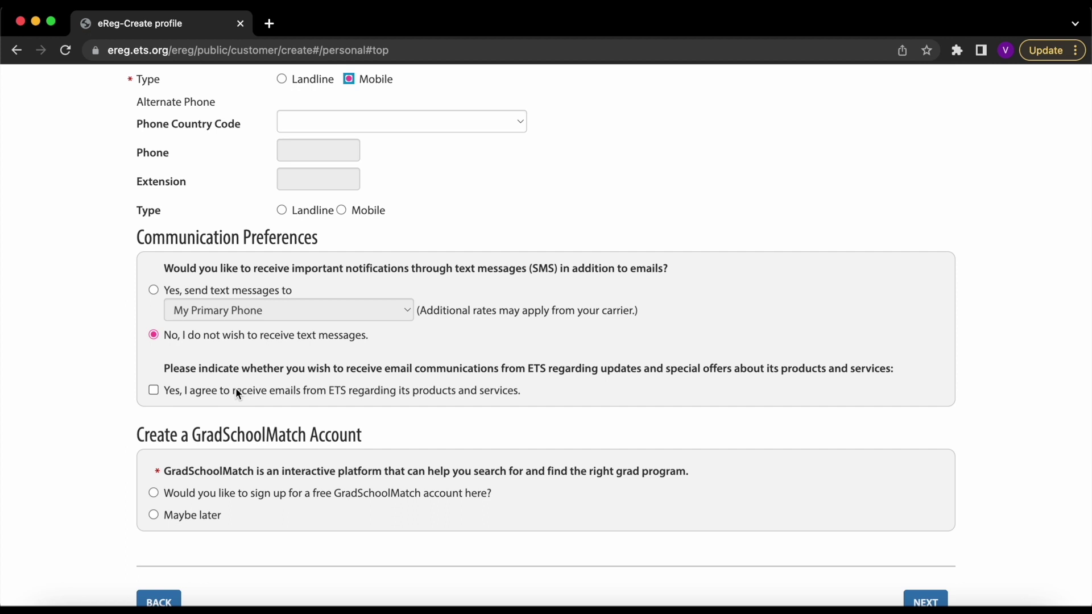
pyautogui.click(155, 390)
pyautogui.click(153, 493)
pyautogui.scroll(-2, 153, 515)
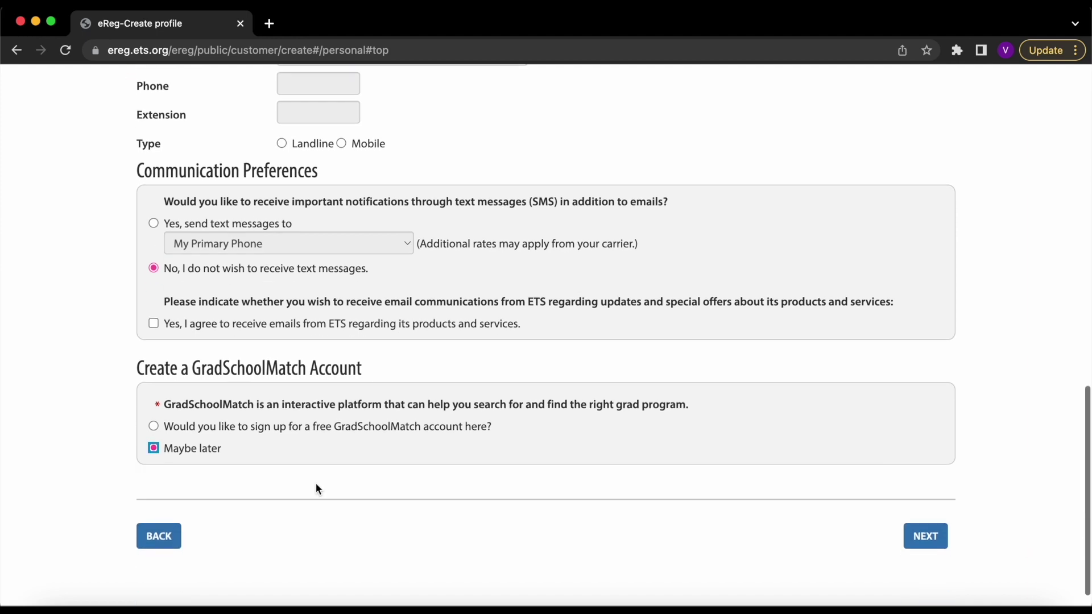
pyautogui.click(925, 498)
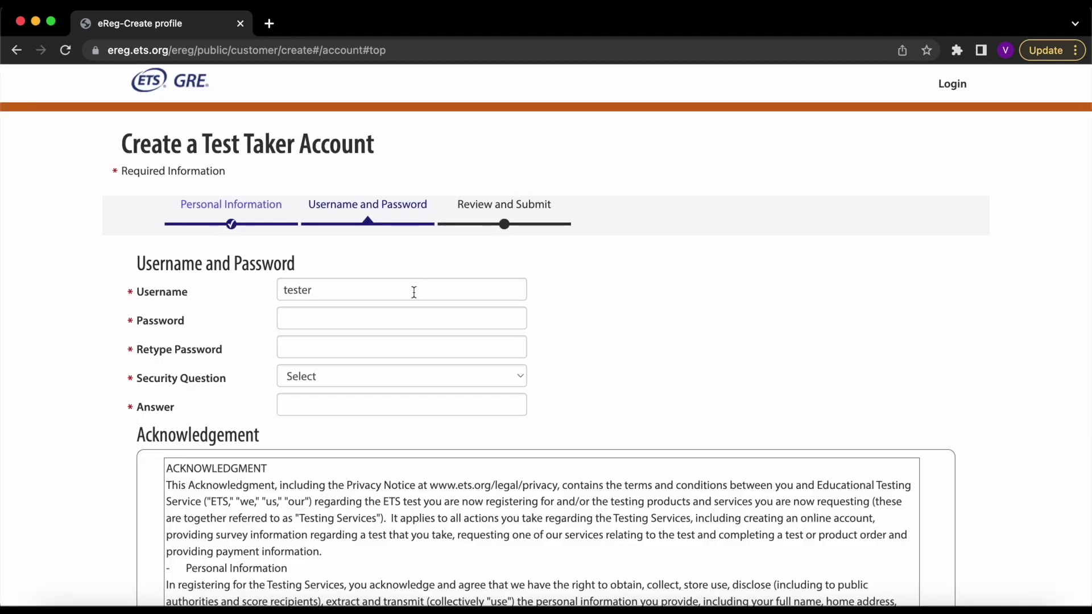
# Enter username tester1letsdogre, removing 'for' and the invalid period
pyautogui.click(412, 292)
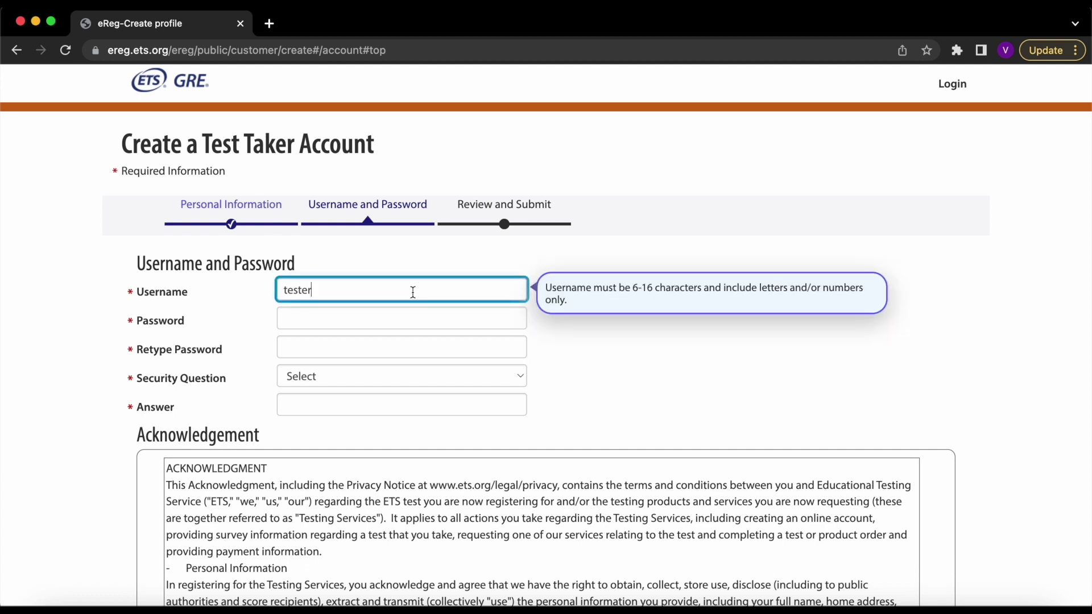
pyautogui.write('forletsdo')
pyautogui.write('gr')
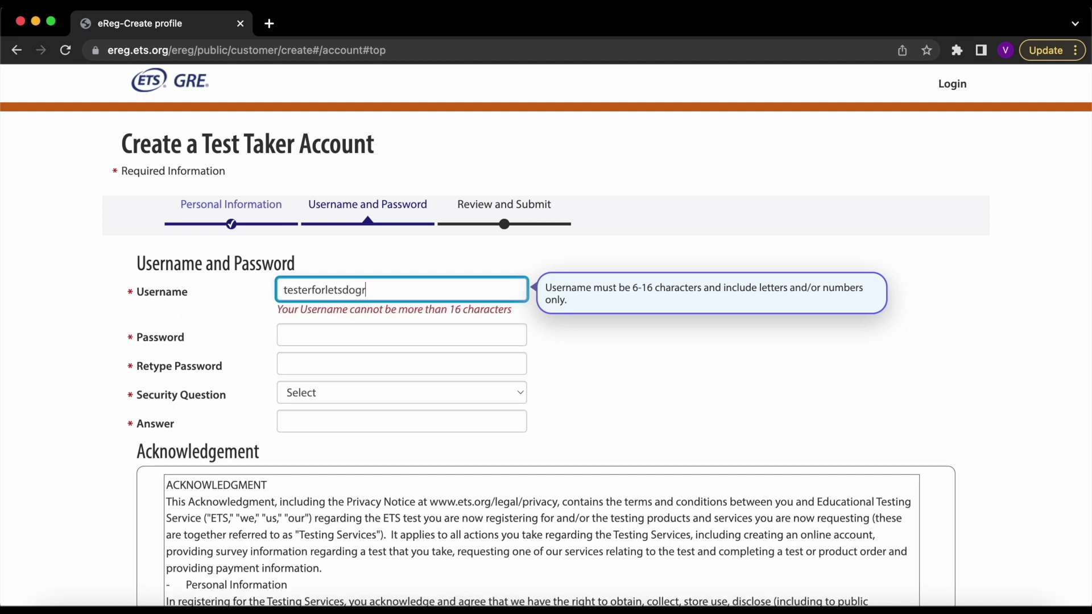
pyautogui.write('e')
pyautogui.click(327, 291)
pyautogui.press('BackSpace')
pyautogui.press('BackSpace')
pyautogui.press('BackSpace')
pyautogui.write('.')
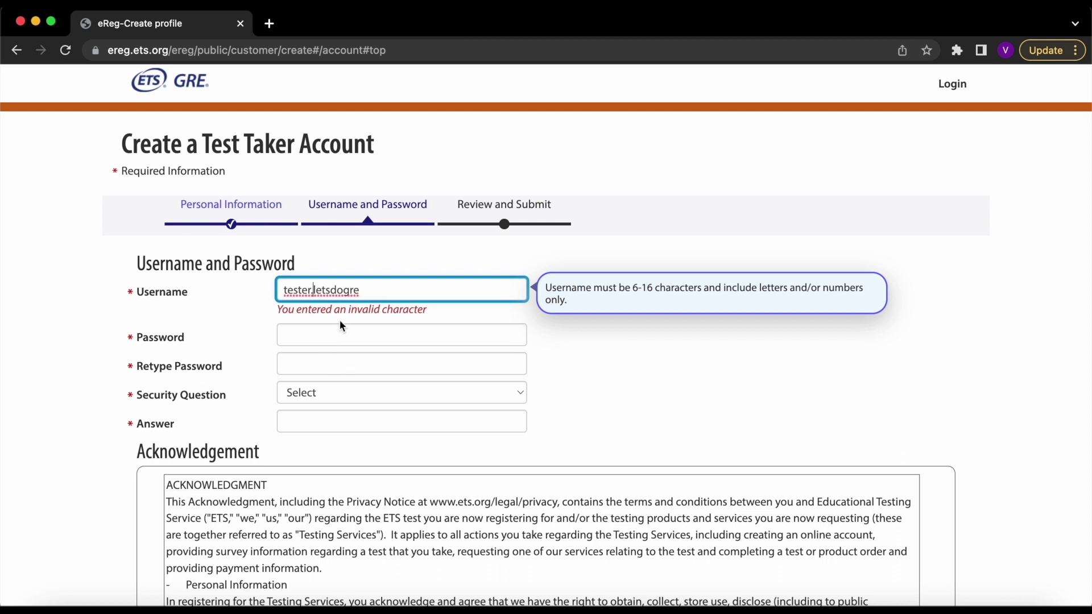
pyautogui.press('BackSpace')
pyautogui.write('1')
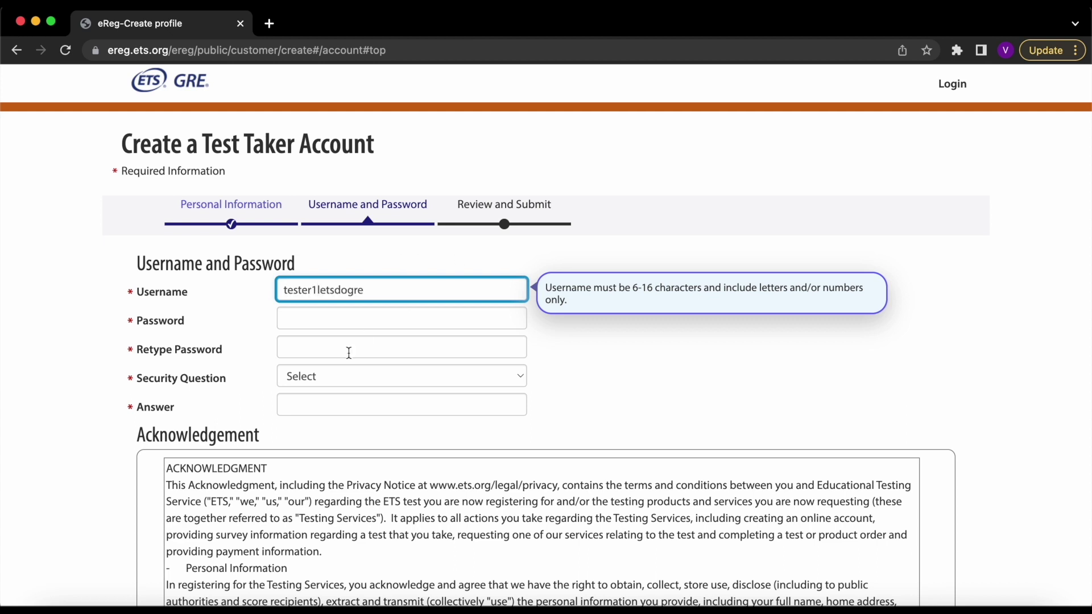
pyautogui.click(295, 321)
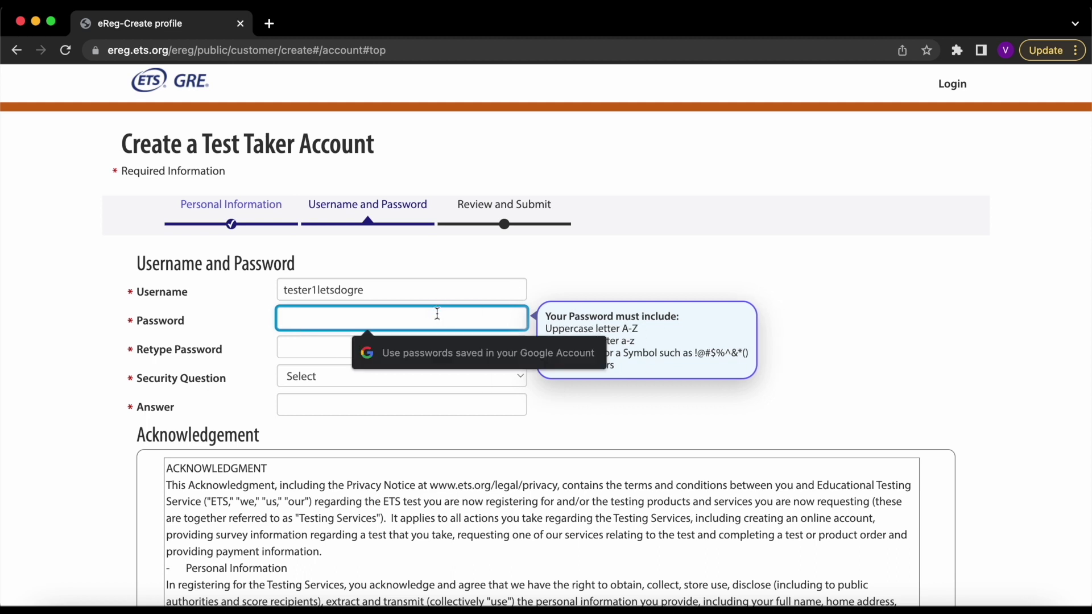
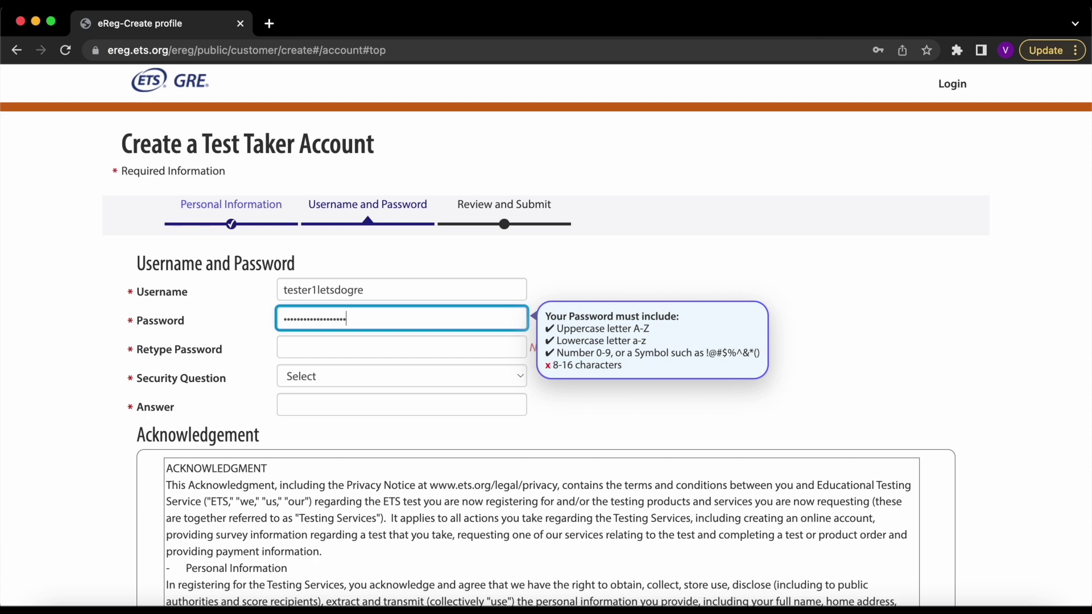
# Enter and confirm the password, then answer the first pet's name security question
pyautogui.press('BackSpace')
pyautogui.click(428, 347)
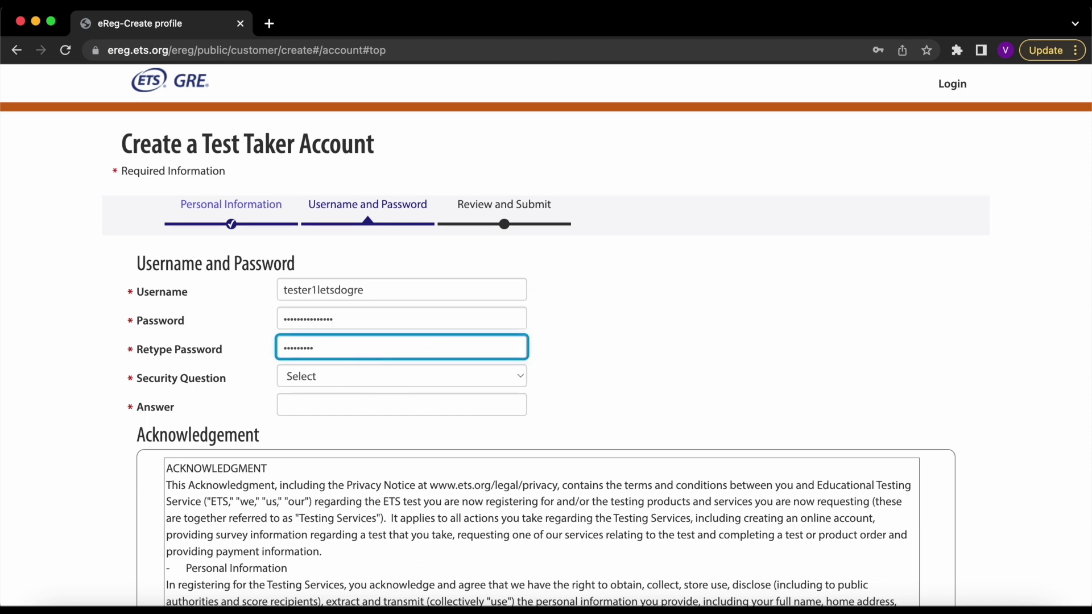
pyautogui.click(674, 345)
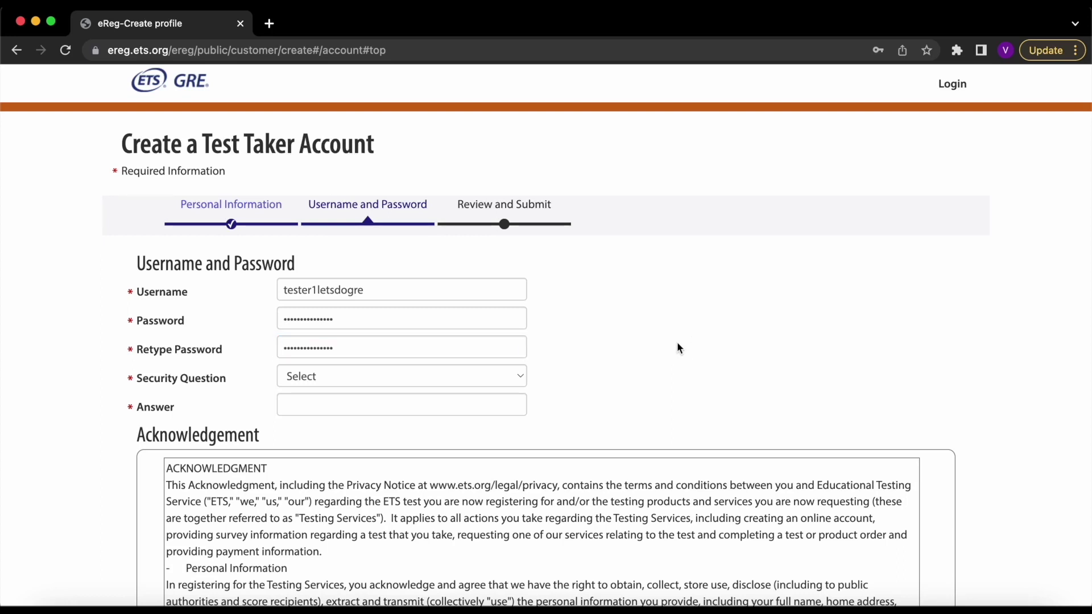
pyautogui.click(499, 377)
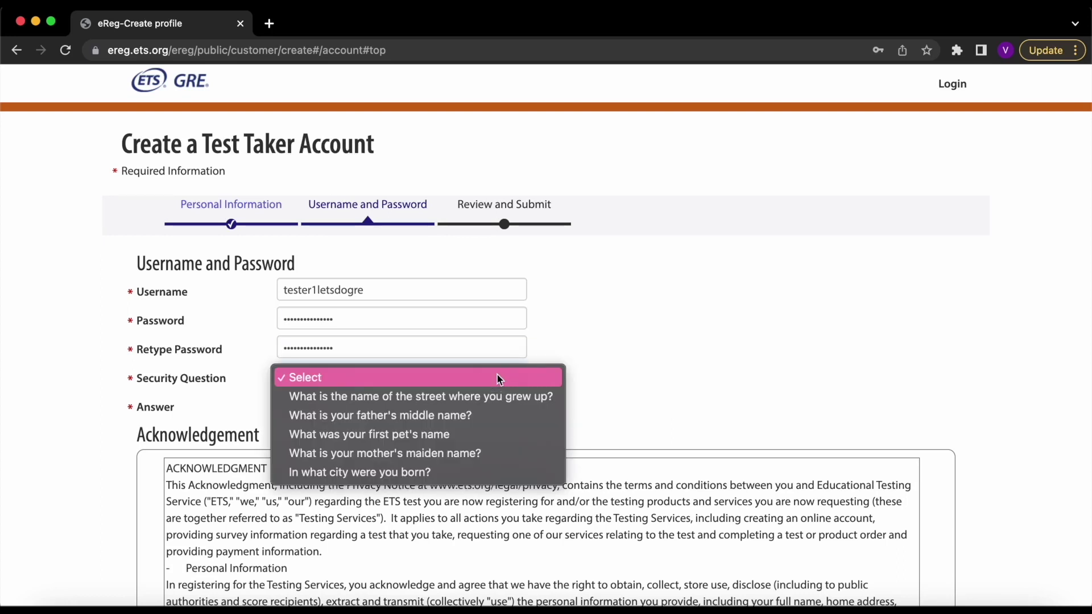
pyautogui.click(493, 435)
pyautogui.click(456, 408)
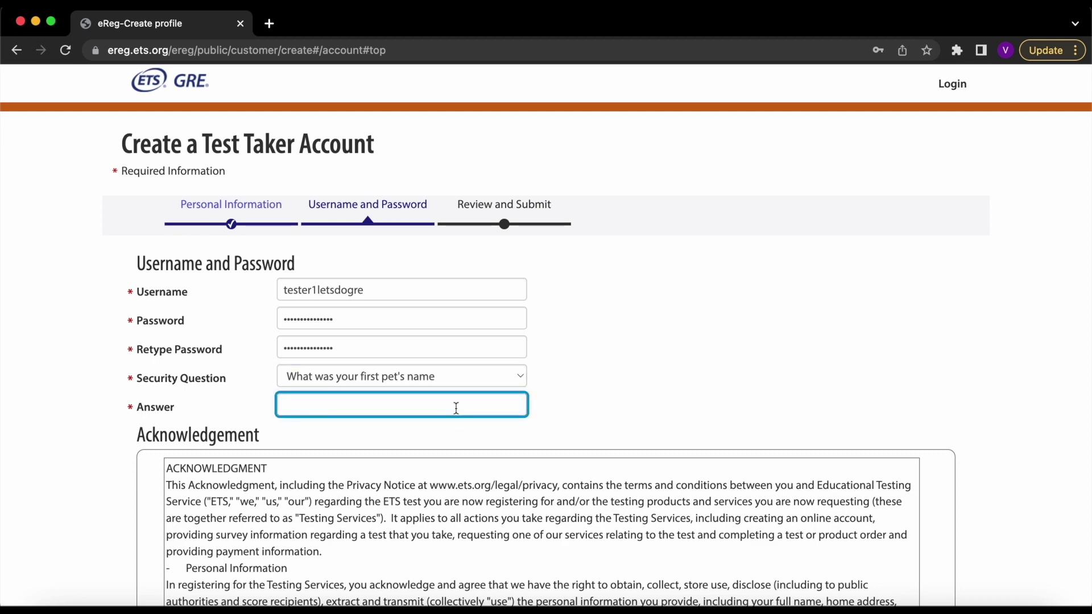
# Read the acknowledgement terms, accept them, and continue to Review and Submit
pyautogui.click(484, 452)
pyautogui.scroll(-3, 484, 452)
pyautogui.scroll(-3, 482, 444)
pyautogui.scroll(-2, 482, 444)
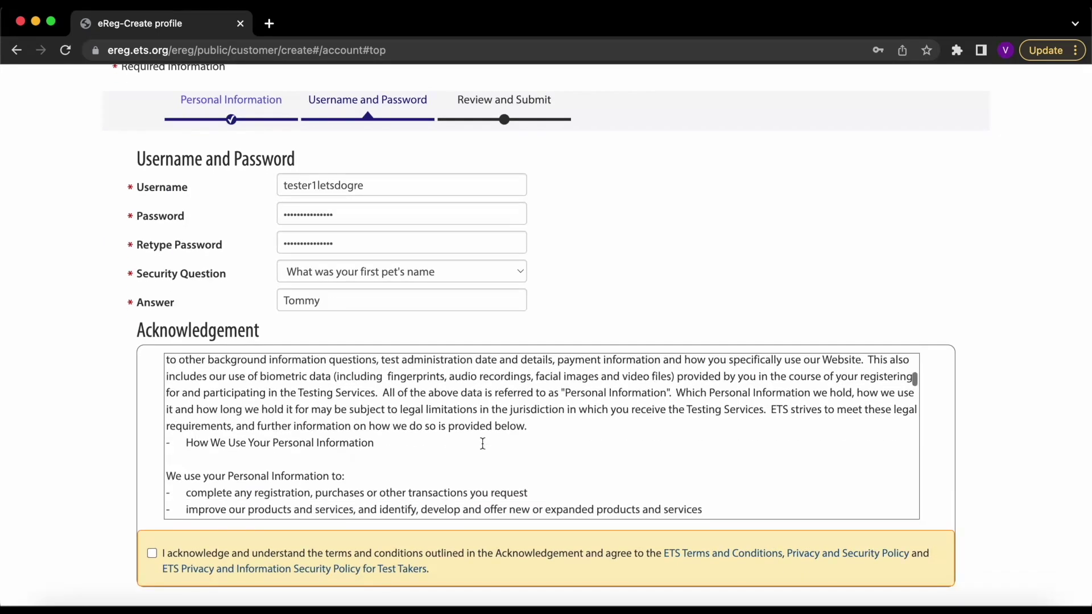
pyautogui.scroll(-2, 482, 443)
pyautogui.scroll(-2, 481, 443)
pyautogui.scroll(-2, 483, 443)
pyautogui.scroll(-2, 482, 444)
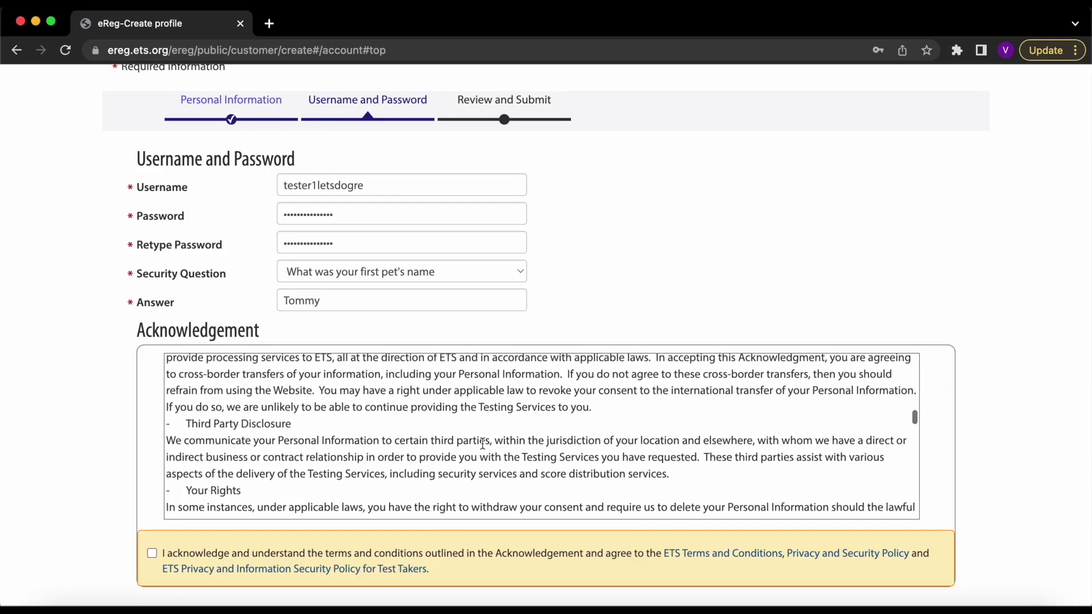
pyautogui.scroll(-2, 481, 444)
pyautogui.scroll(-2, 482, 444)
pyautogui.scroll(-2, 482, 444)
pyautogui.scroll(-3, 482, 444)
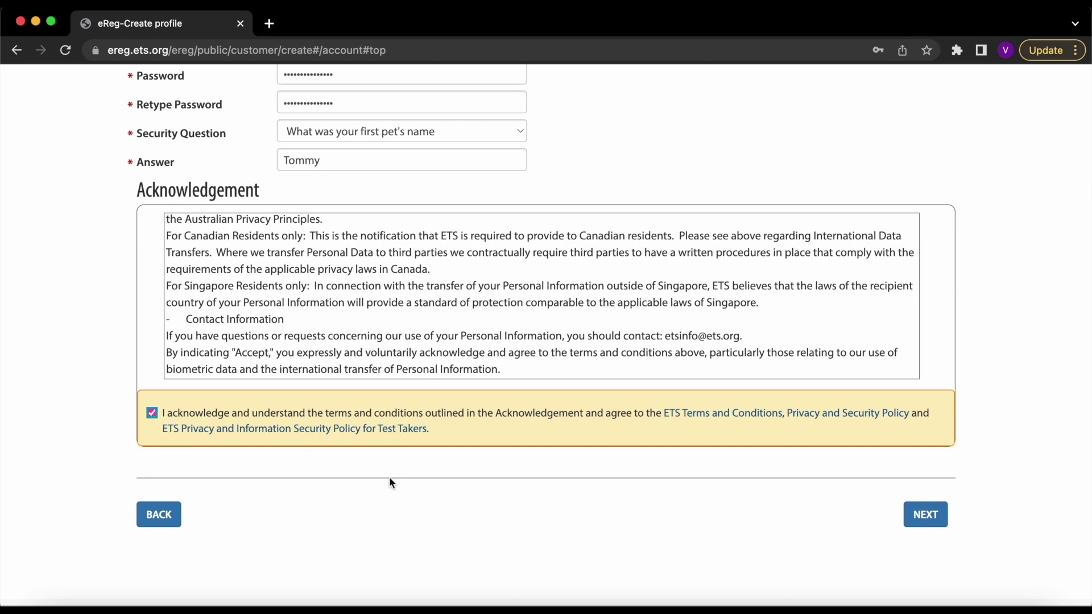
pyautogui.click(922, 514)
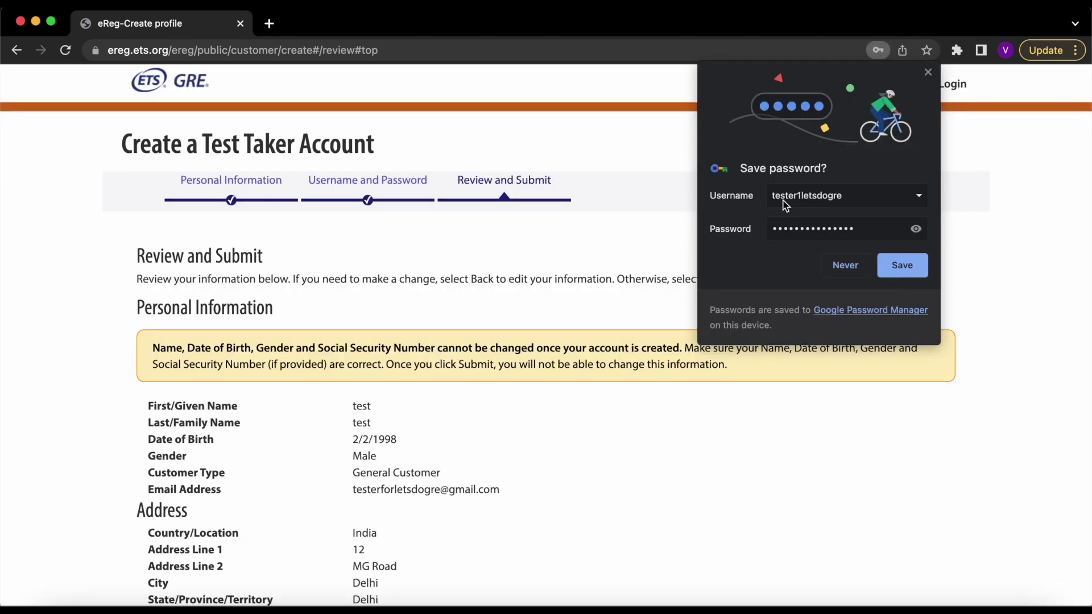
# Decline Chrome's password save, review the entered details, and submit them
pyautogui.click(845, 264)
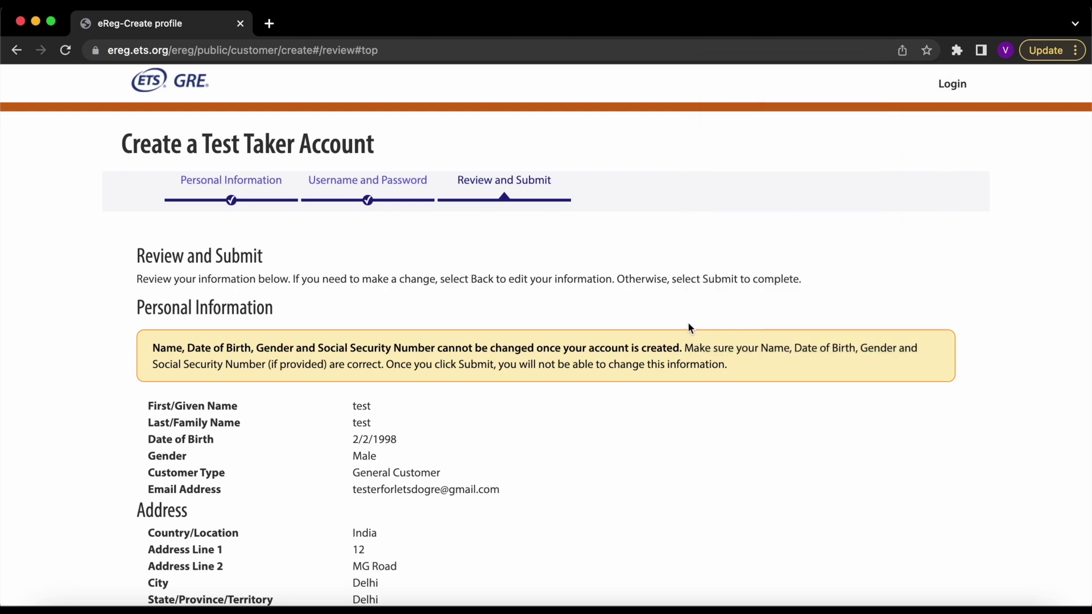
pyautogui.scroll(-1, 676, 359)
pyautogui.scroll(-3, 675, 359)
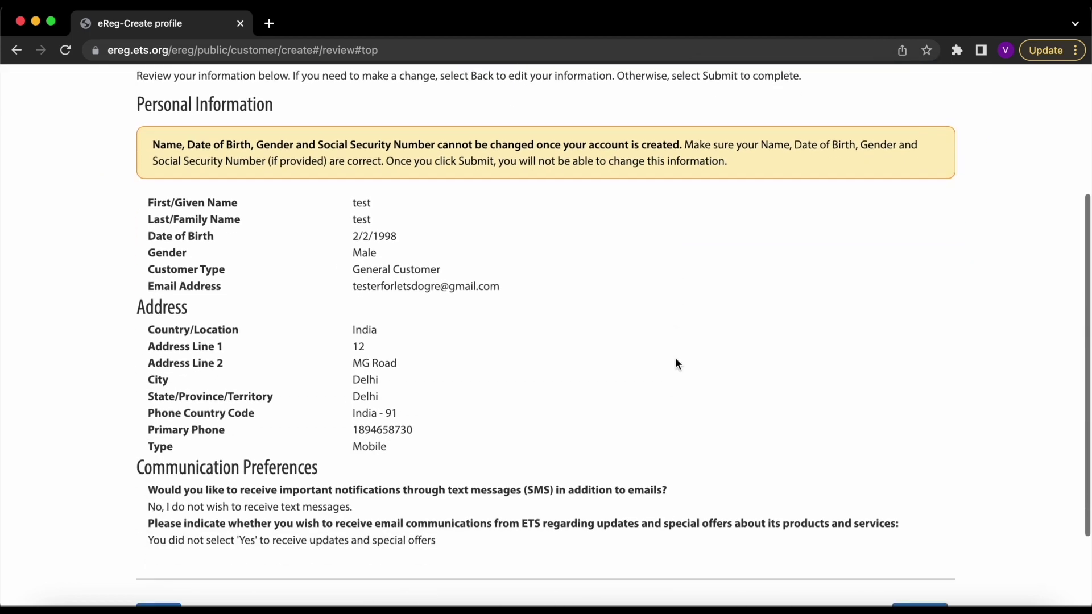
pyautogui.scroll(-2, 676, 363)
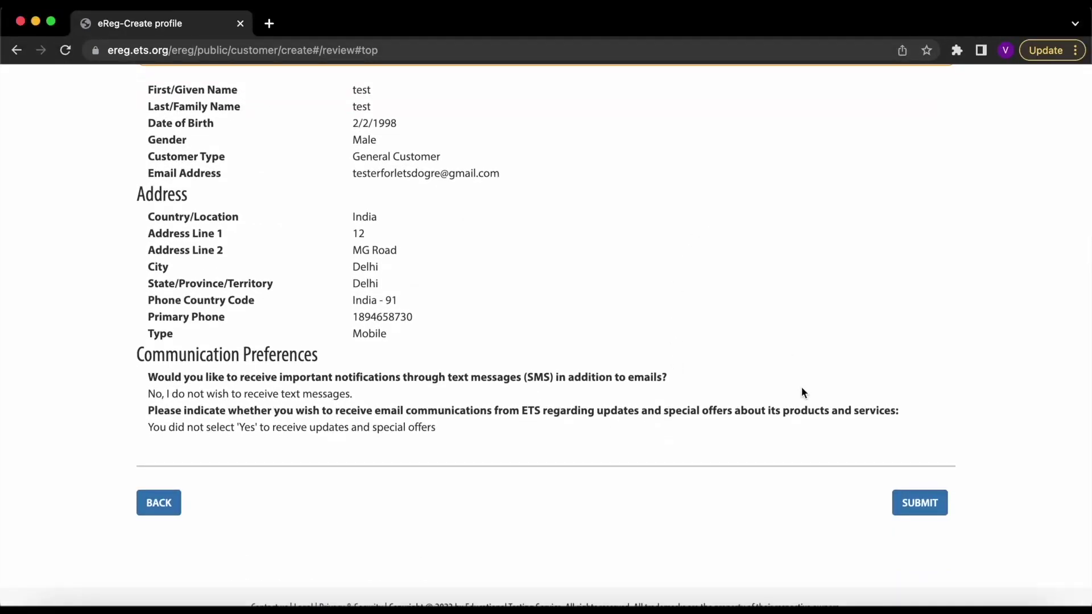
pyautogui.scroll(2, 676, 342)
pyautogui.scroll(3, 675, 341)
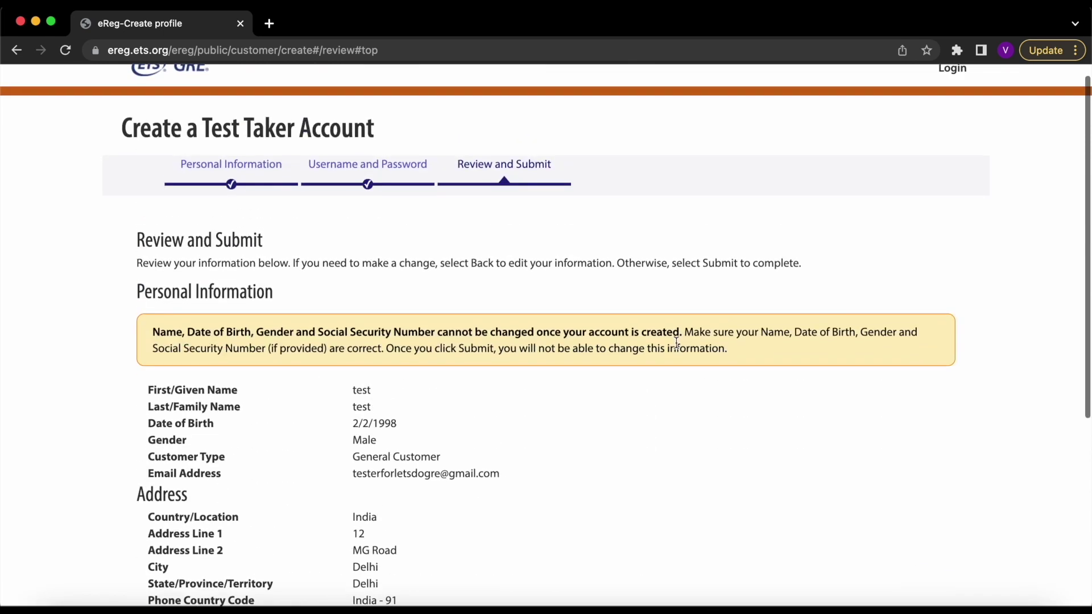
pyautogui.scroll(1, 675, 343)
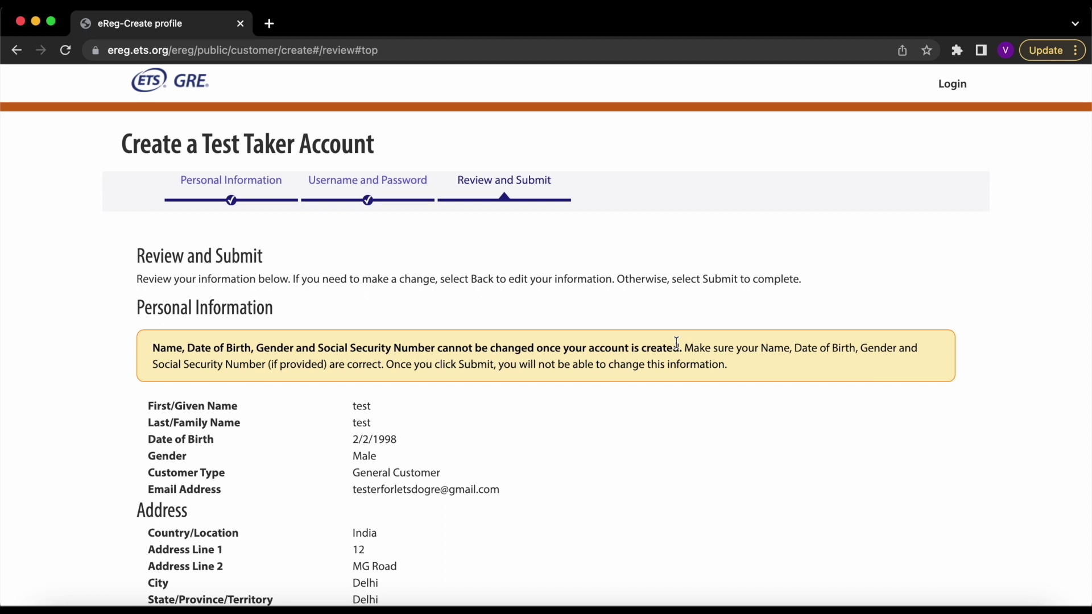
pyautogui.scroll(-1, 675, 341)
pyautogui.scroll(-2, 678, 337)
pyautogui.scroll(-1, 678, 338)
pyautogui.scroll(-1, 678, 338)
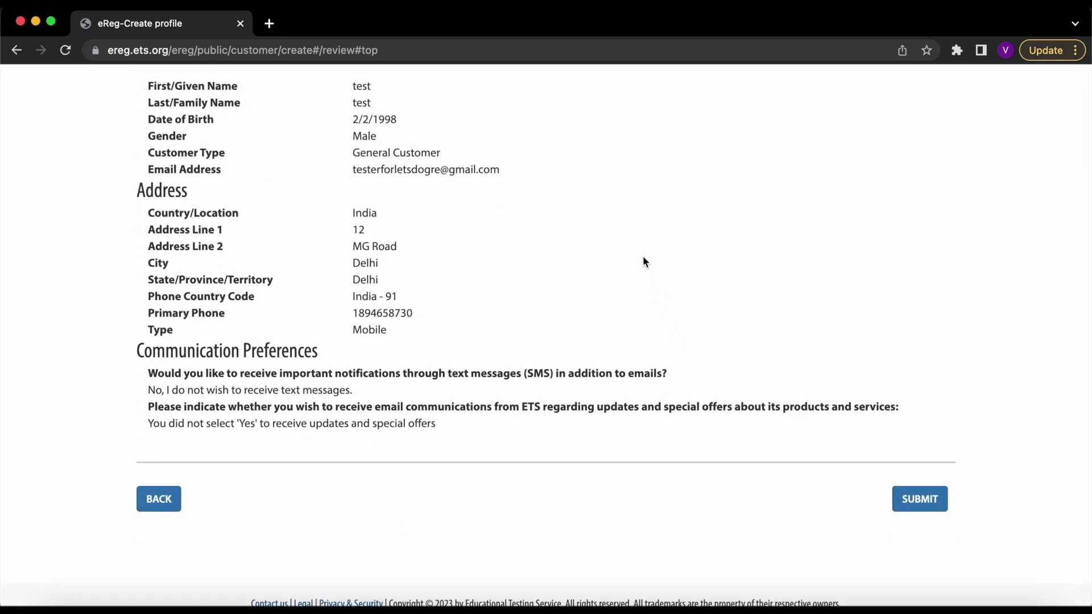
pyautogui.click(915, 502)
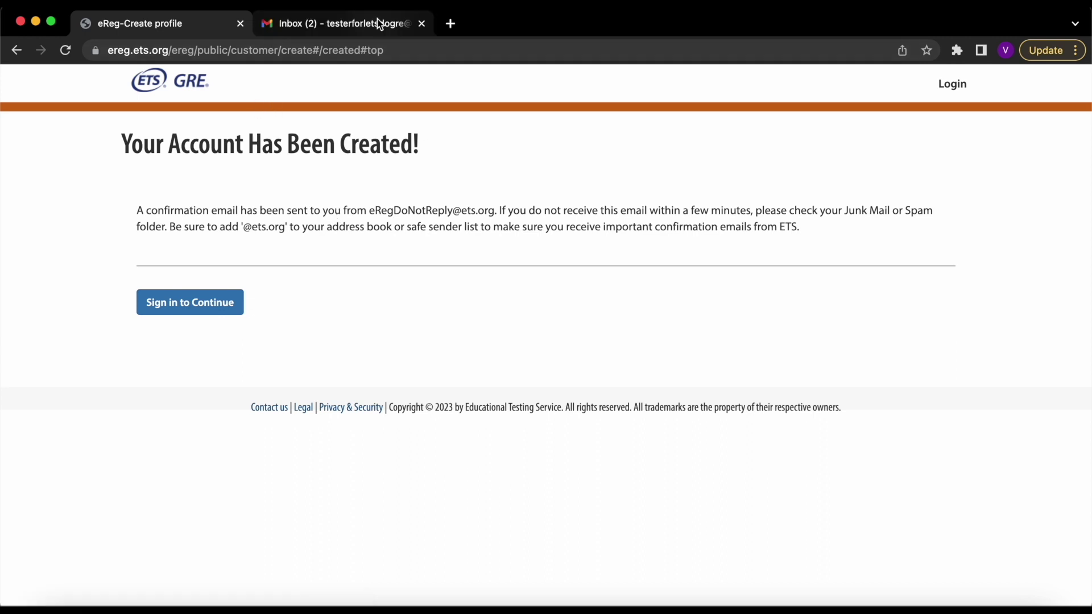
# Switch to the Gmail inbox showing the new ETS account email
pyautogui.click(378, 26)
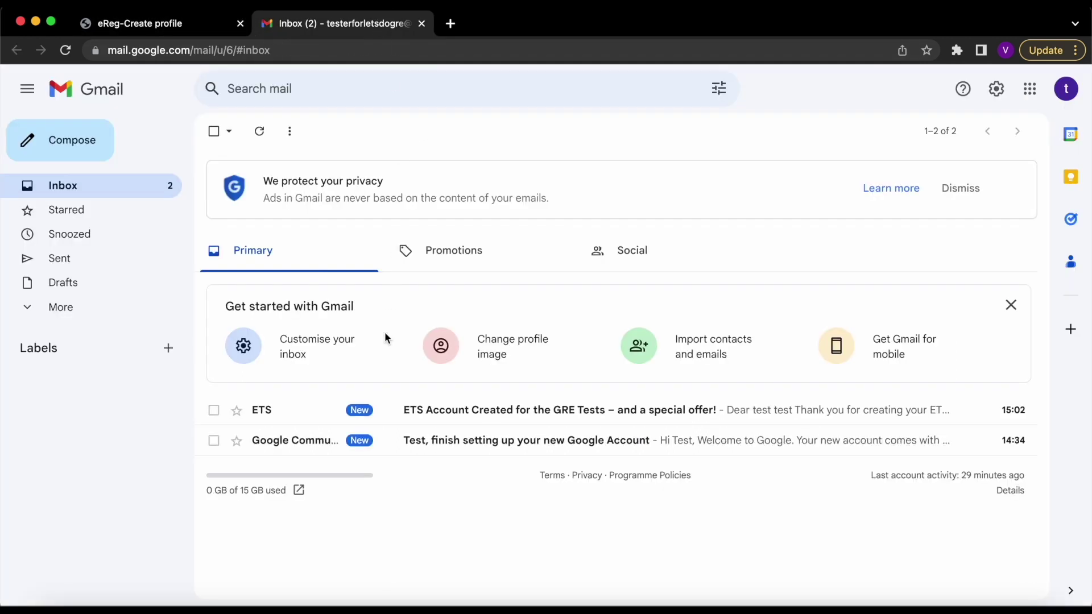
# Read the ETS account-created email and its username line
pyautogui.click(444, 418)
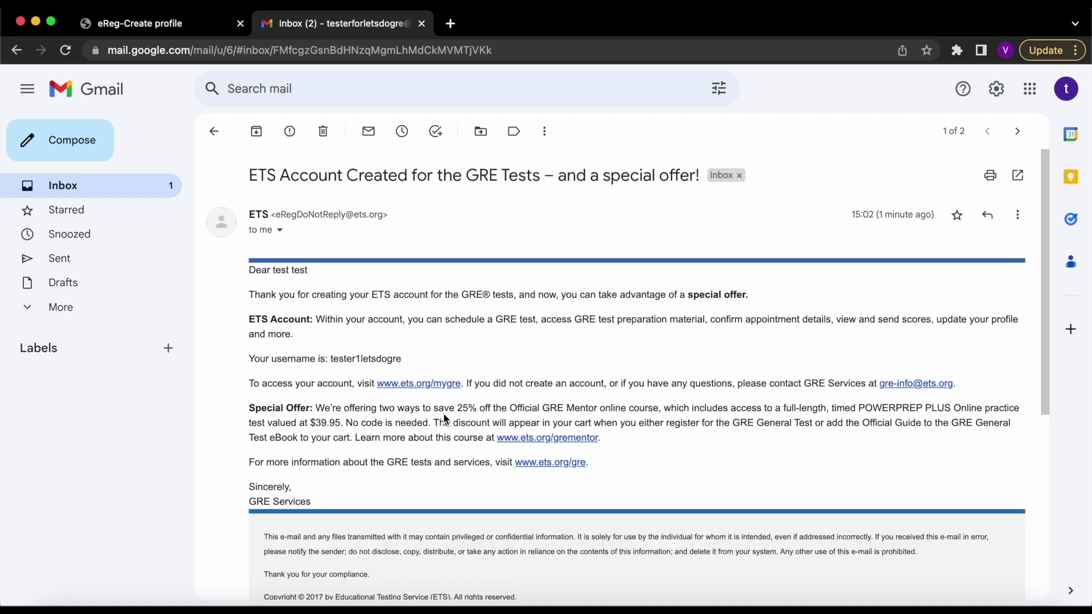
pyautogui.scroll(-2, 444, 413)
pyautogui.scroll(-3, 445, 414)
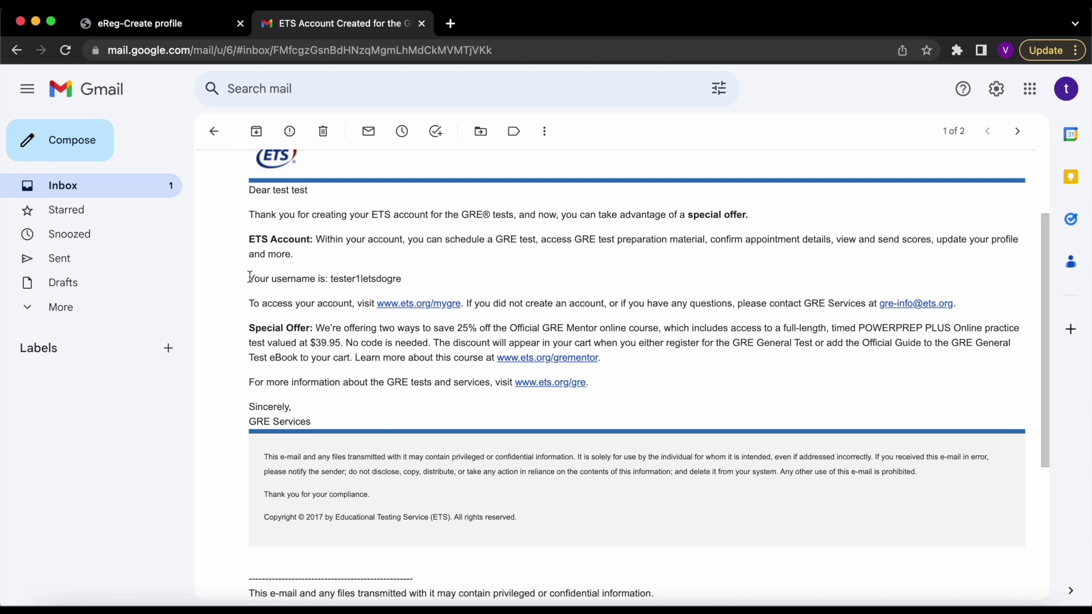
pyautogui.moveTo(249, 278); pyautogui.dragTo(408, 288)
pyautogui.click(433, 286)
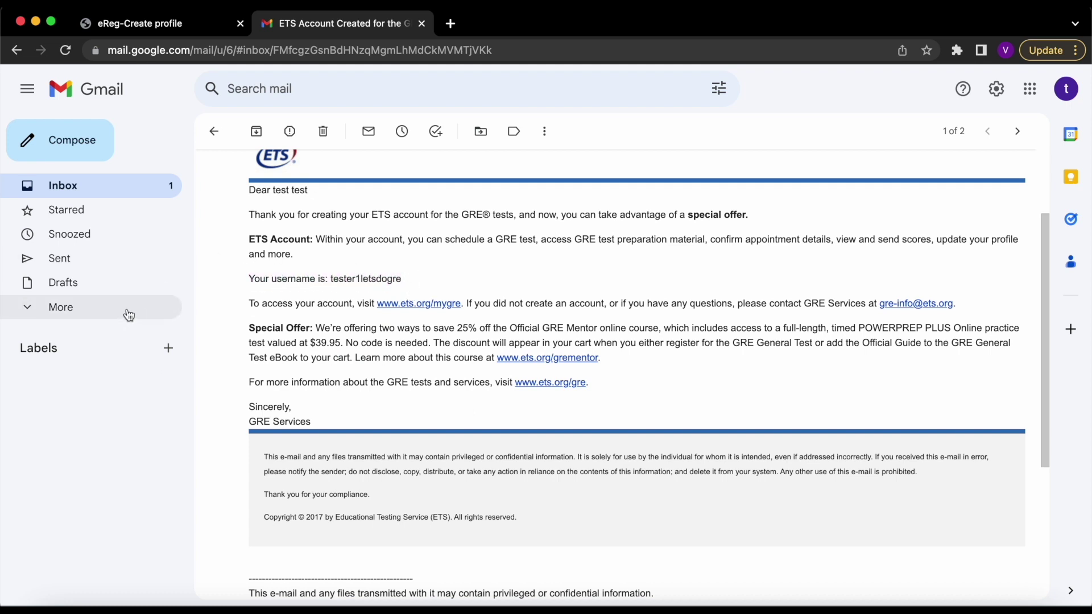
pyautogui.click(213, 134)
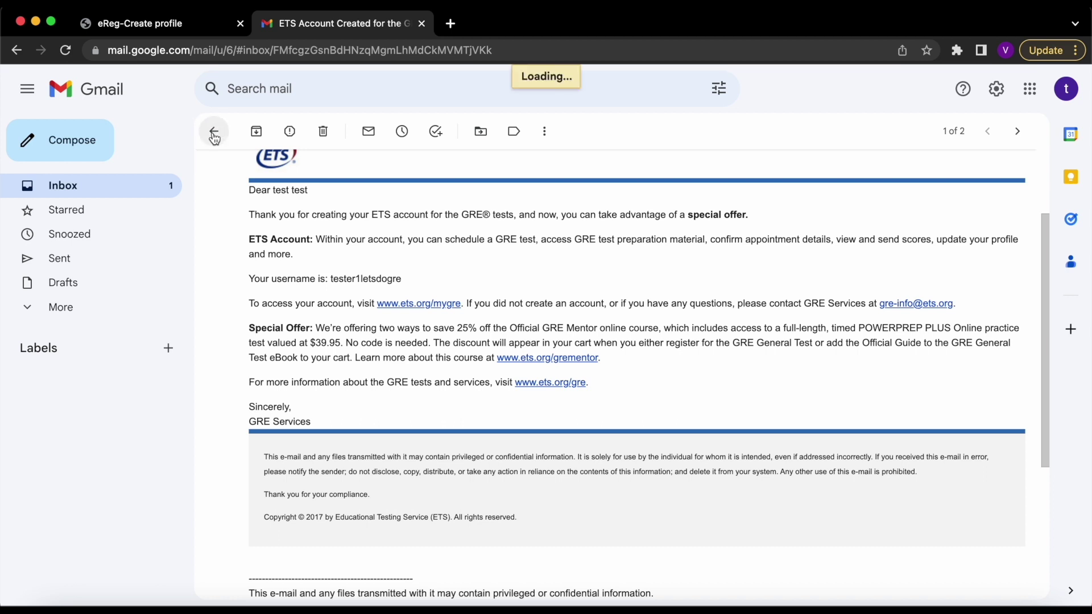
# Check the empty Spam folder and close the Gmail tab
pyautogui.click(80, 310)
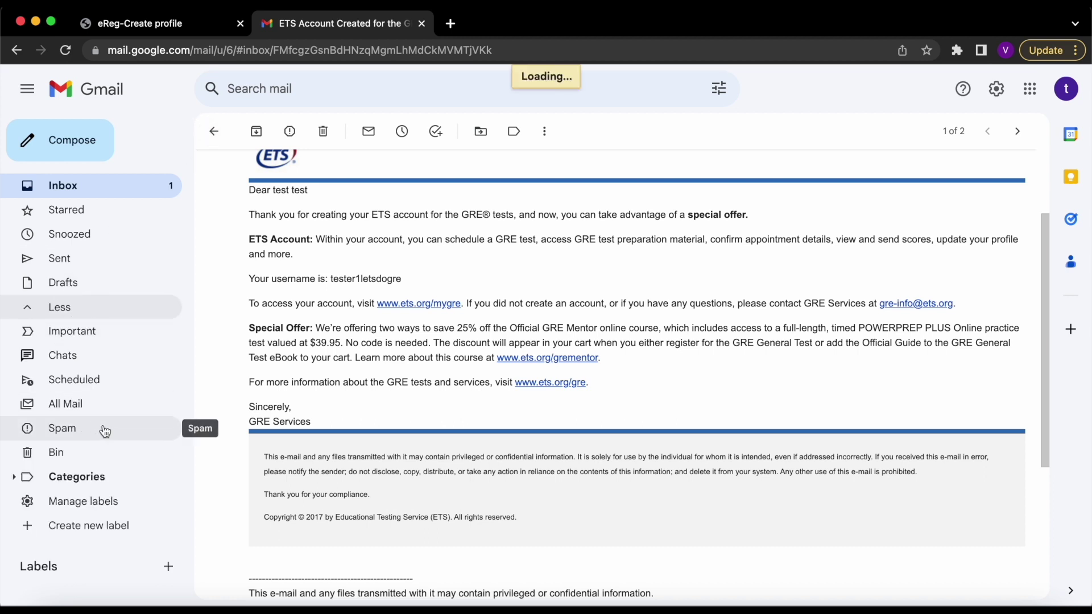
pyautogui.click(117, 429)
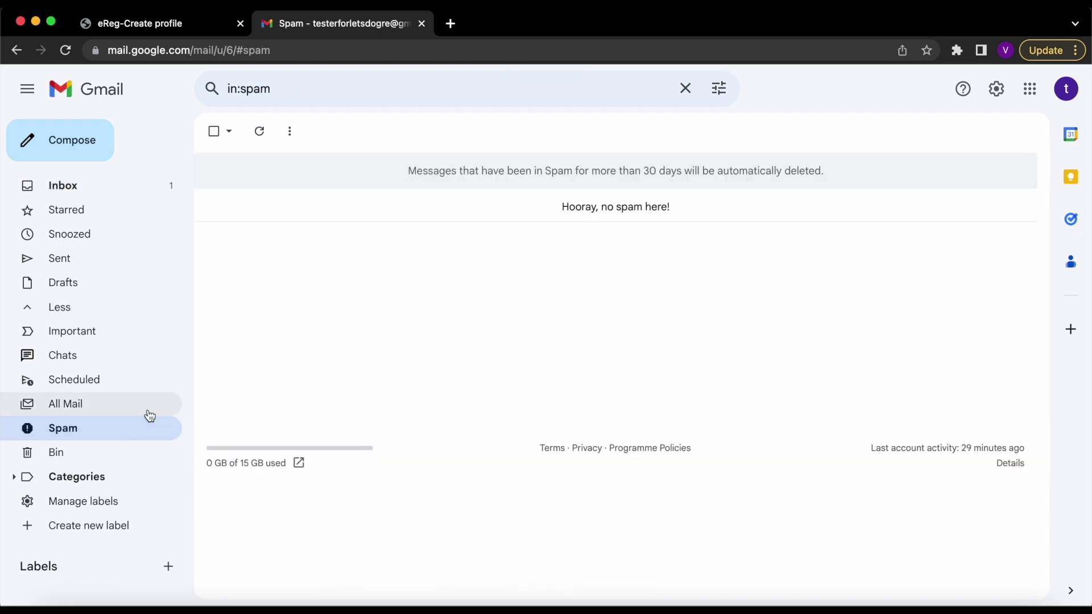
pyautogui.press('super+w')
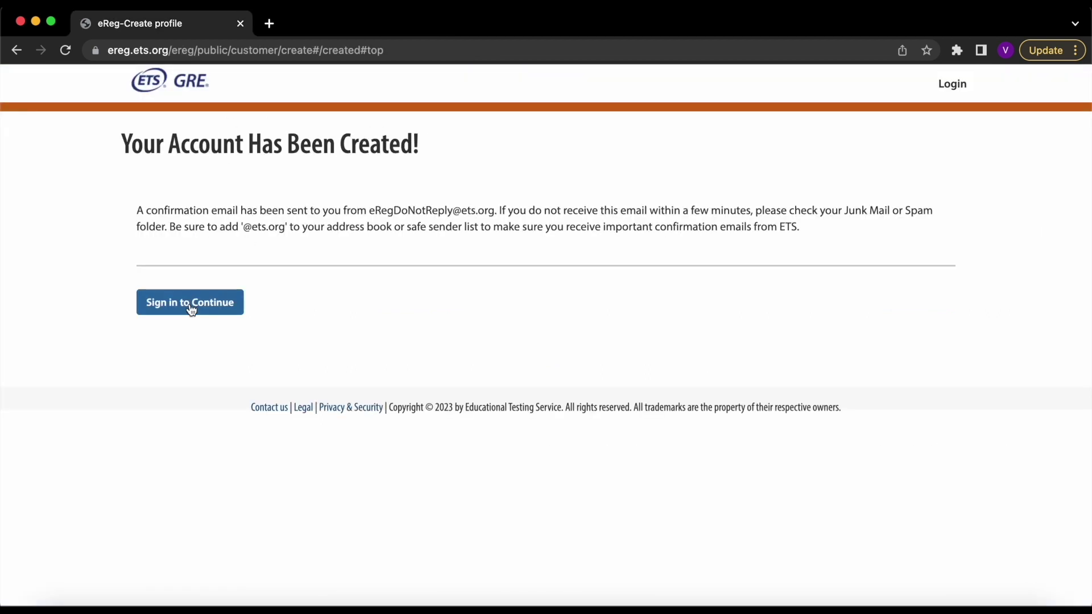
# Continue to sign-in and log in with the new GRE account's username and password
pyautogui.click(195, 309)
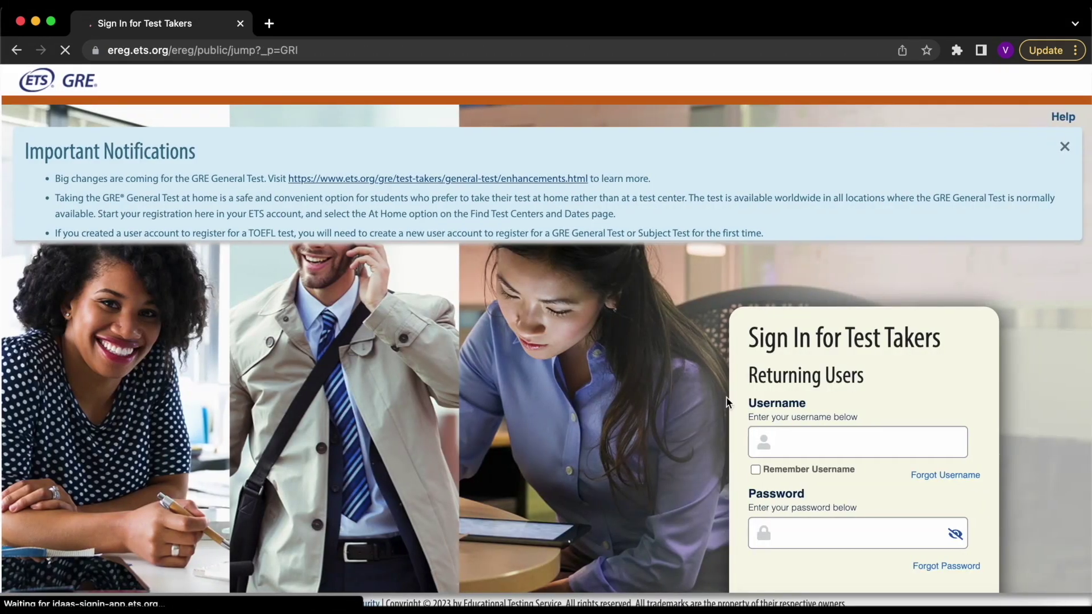
pyautogui.click(792, 443)
pyautogui.write('teste')
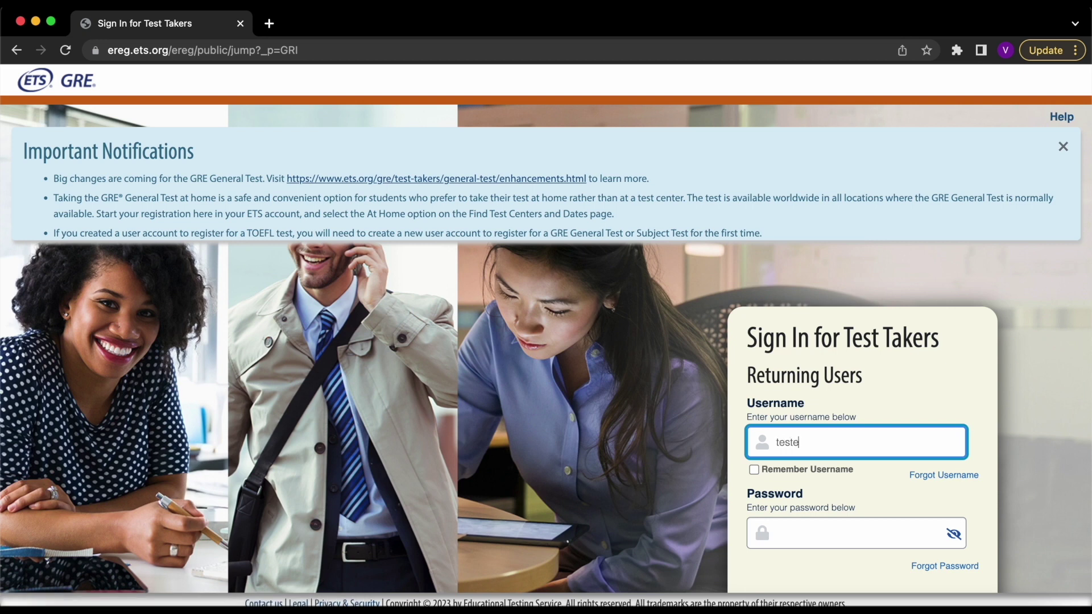
pyautogui.write('r1lets')
pyautogui.write('dogre')
pyautogui.press('Tab')
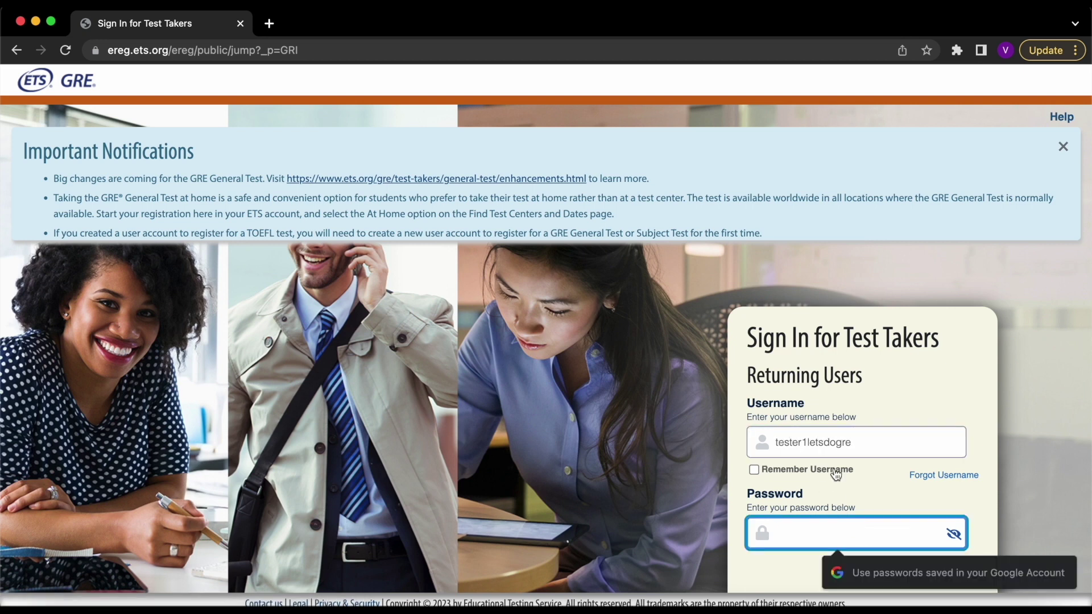
pyautogui.write('•••••••••')
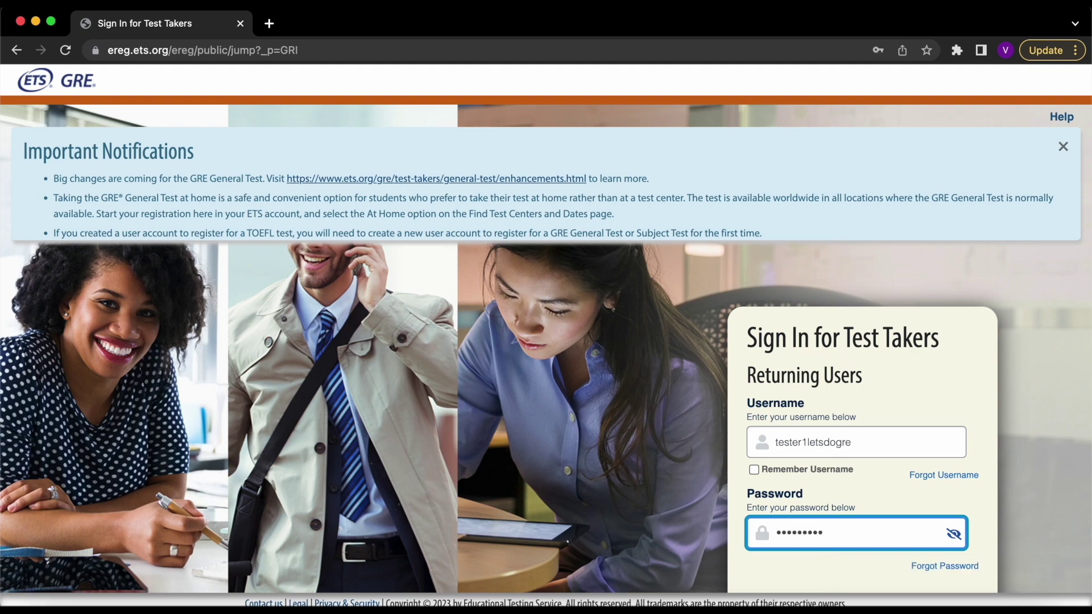
pyautogui.write('•••••')
pyautogui.scroll(-3, 837, 478)
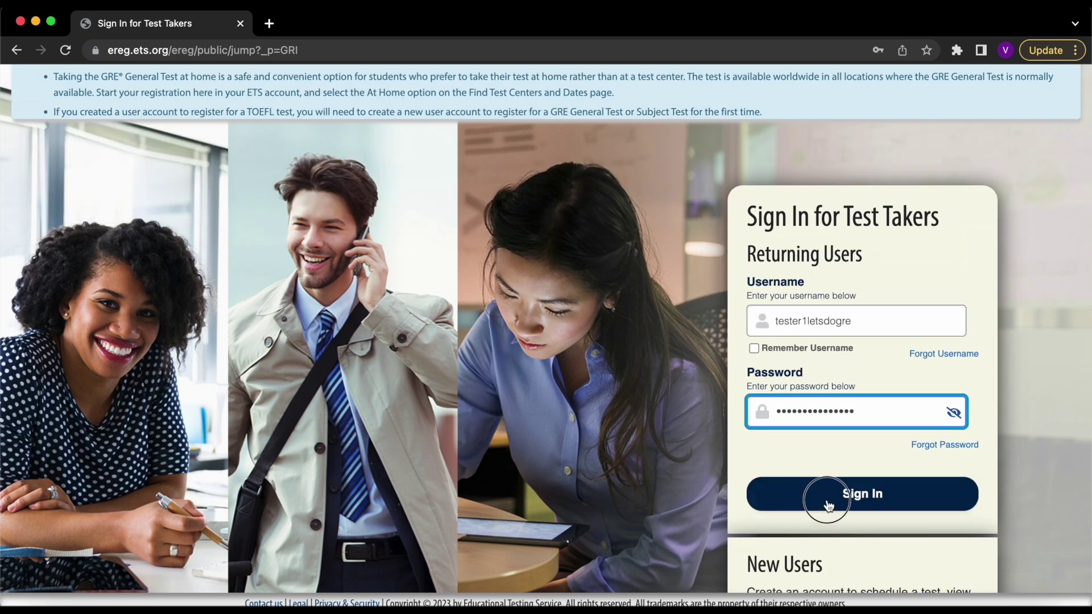
pyautogui.click(840, 493)
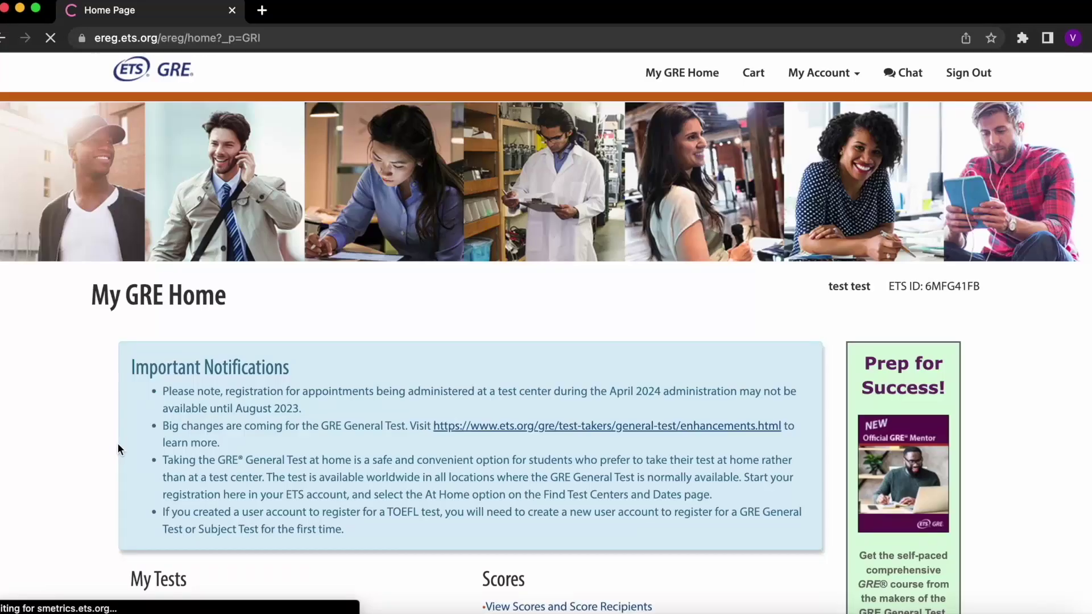
pyautogui.scroll(-2, 118, 443)
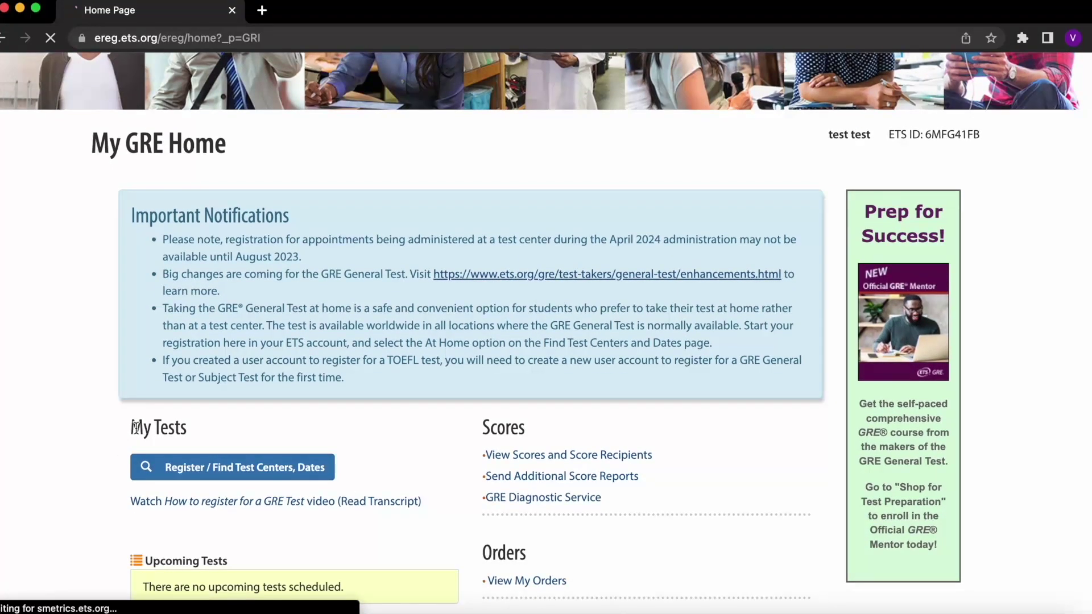
pyautogui.moveTo(129, 426); pyautogui.dragTo(187, 426)
# Start registration with Register / Find Test Centers, Dates under My Tests
pyautogui.click(188, 426)
pyautogui.scroll(-1, 184, 472)
pyautogui.click(184, 458)
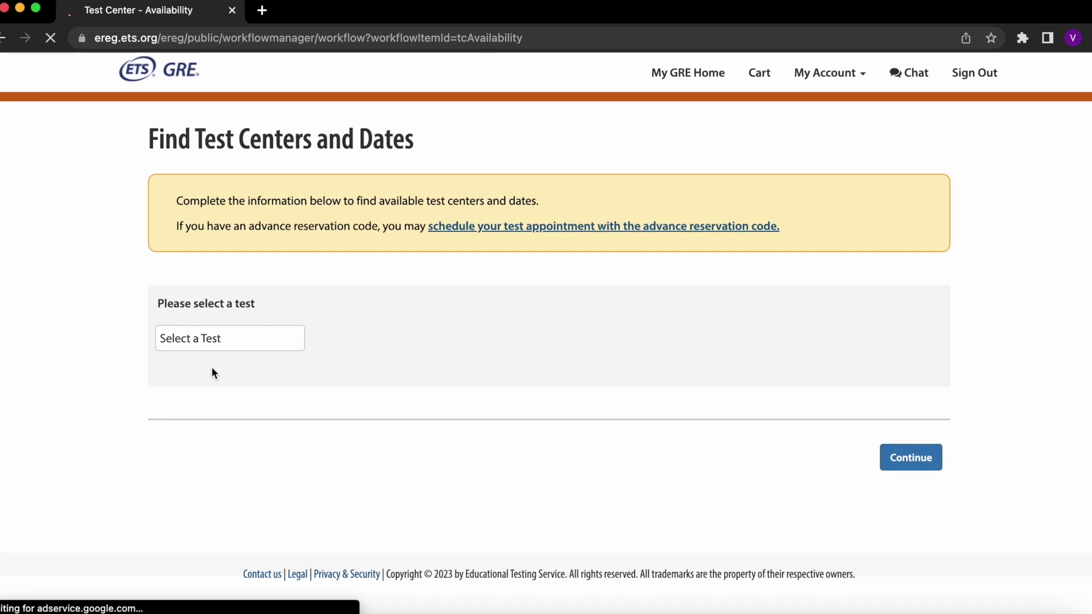
# Choose GRE Physics Test, select Find test centers, and search near New Delhi, Delhi, India
pyautogui.click(219, 348)
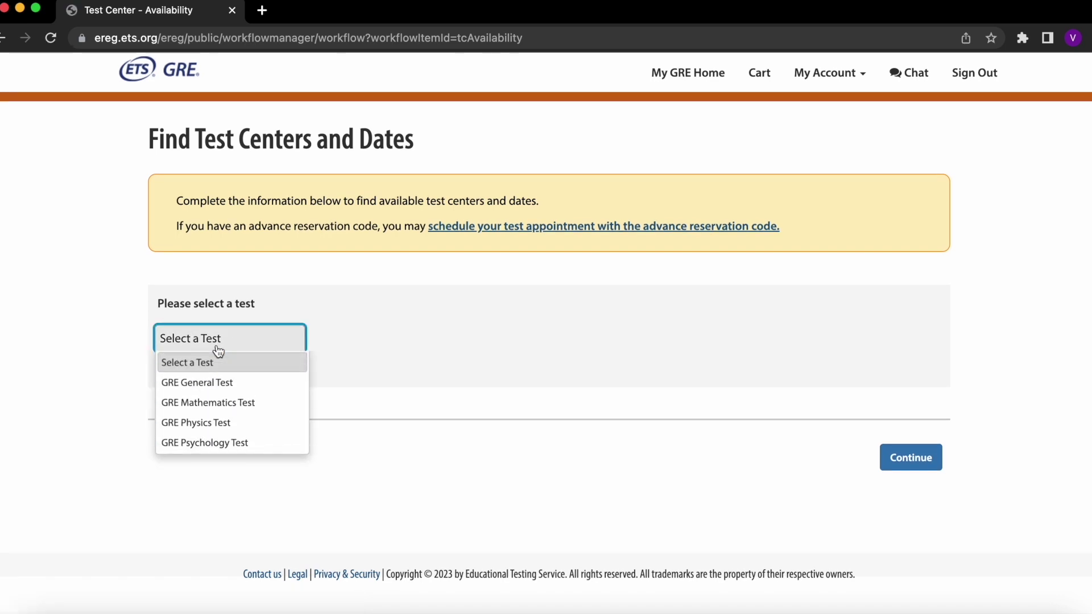
pyautogui.click(225, 424)
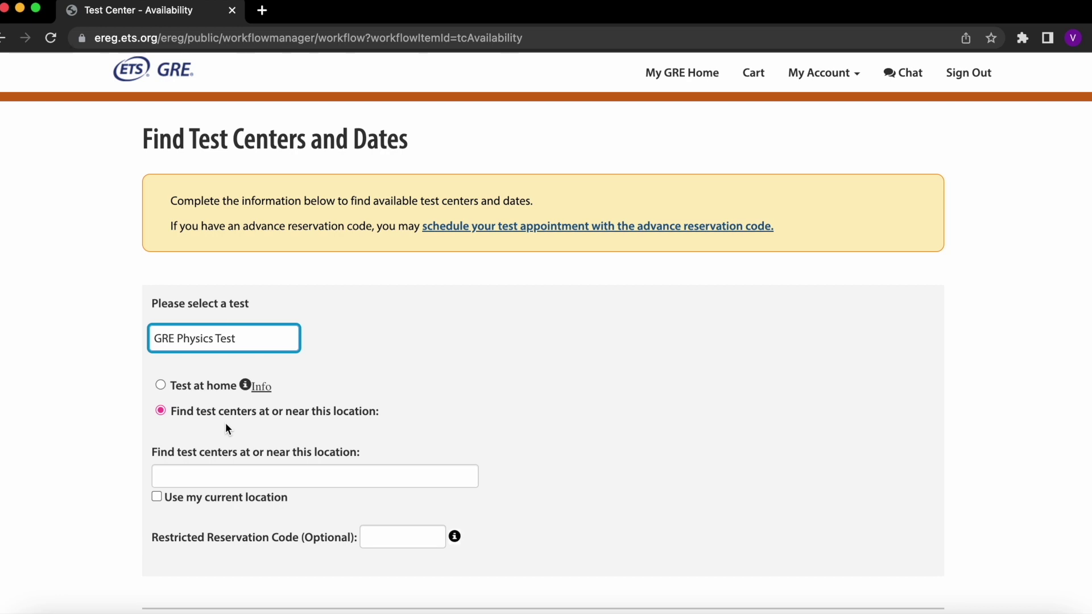
pyautogui.click(197, 386)
pyautogui.click(197, 411)
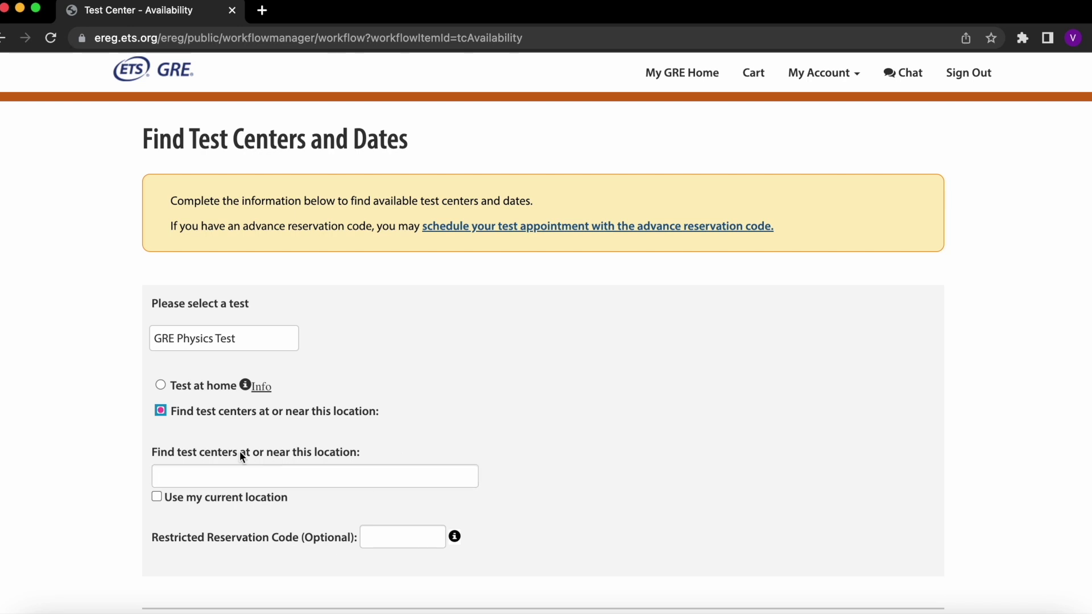
pyautogui.click(327, 473)
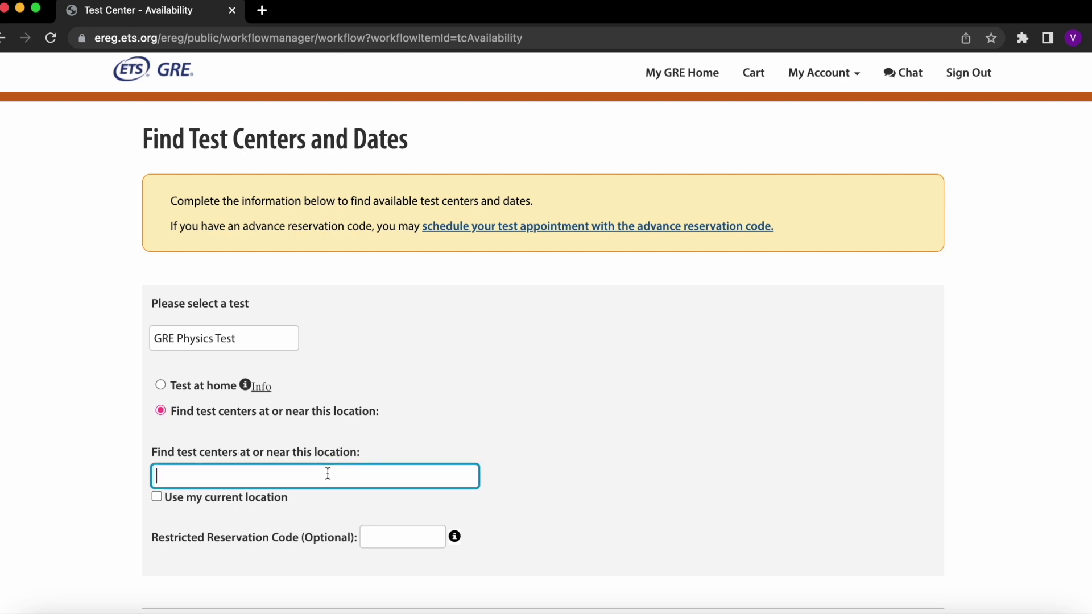
pyautogui.write('New ')
pyautogui.write('del')
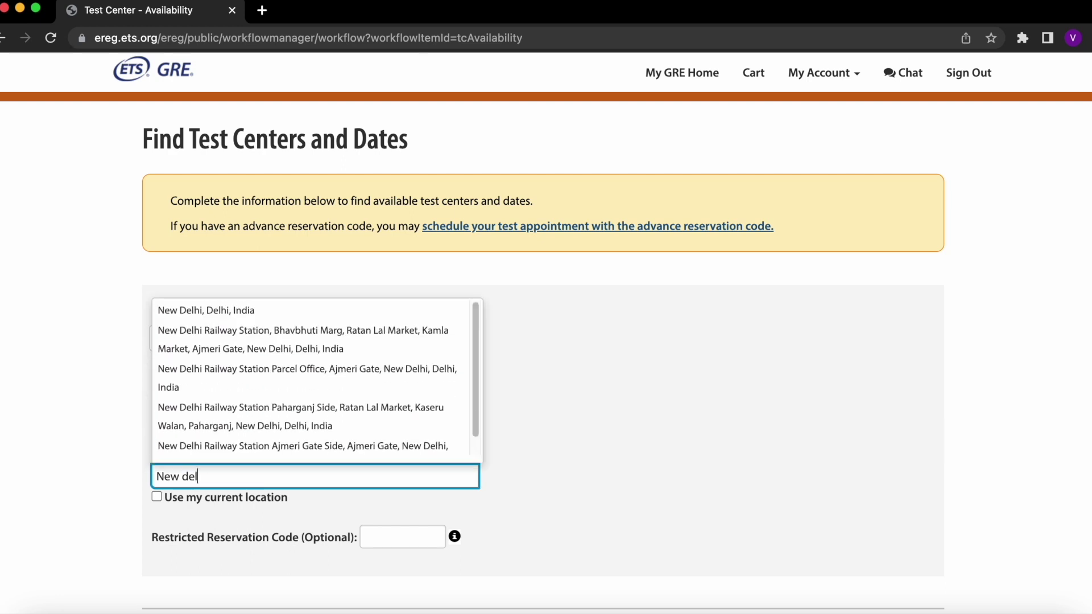
pyautogui.write('hi')
pyautogui.click(351, 320)
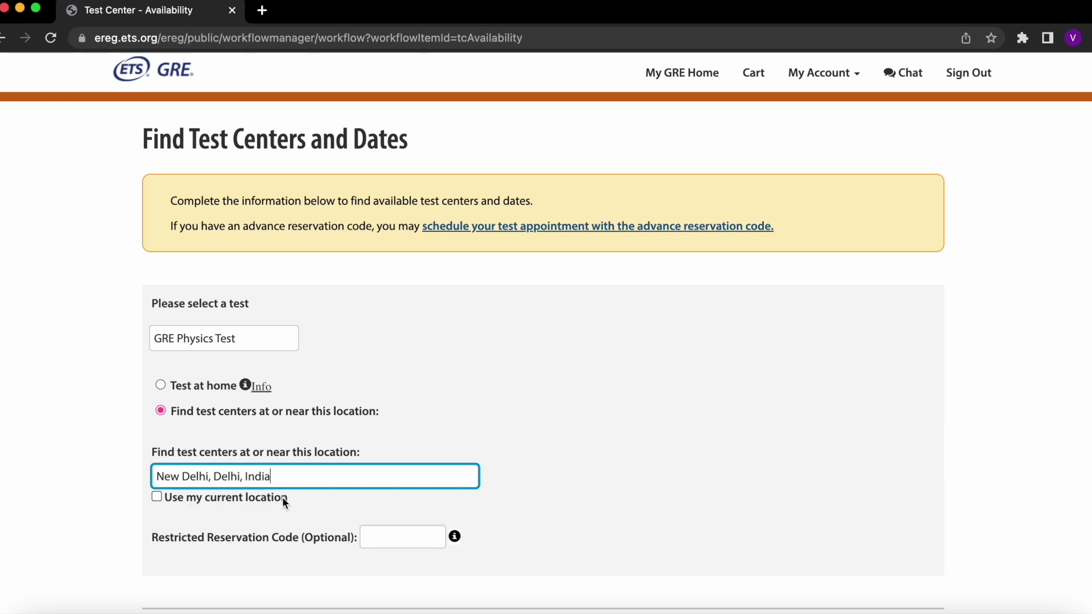
pyautogui.scroll(-3, 288, 497)
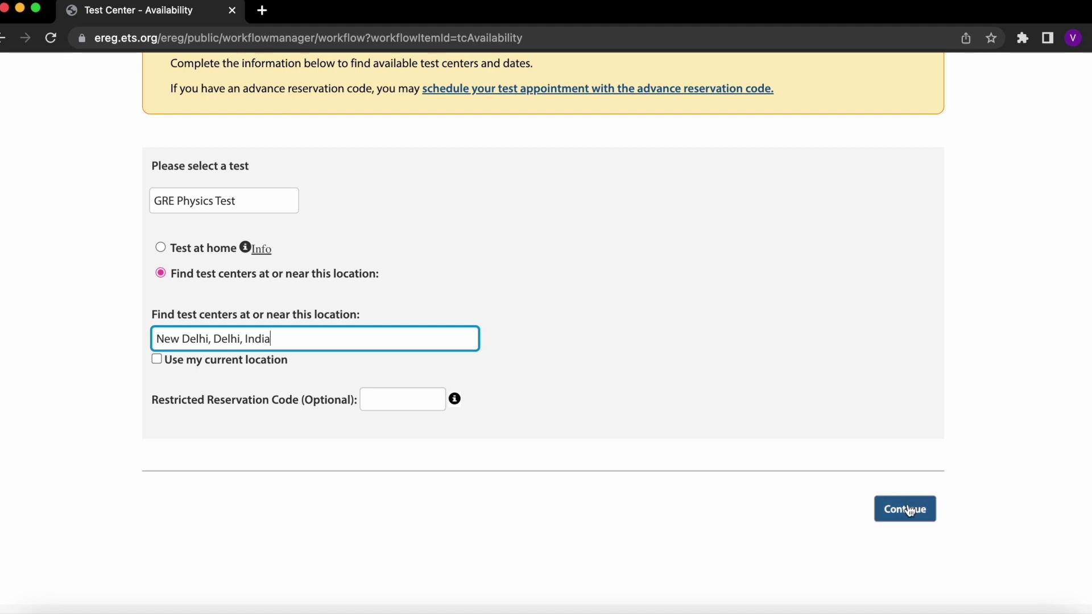
pyautogui.click(906, 504)
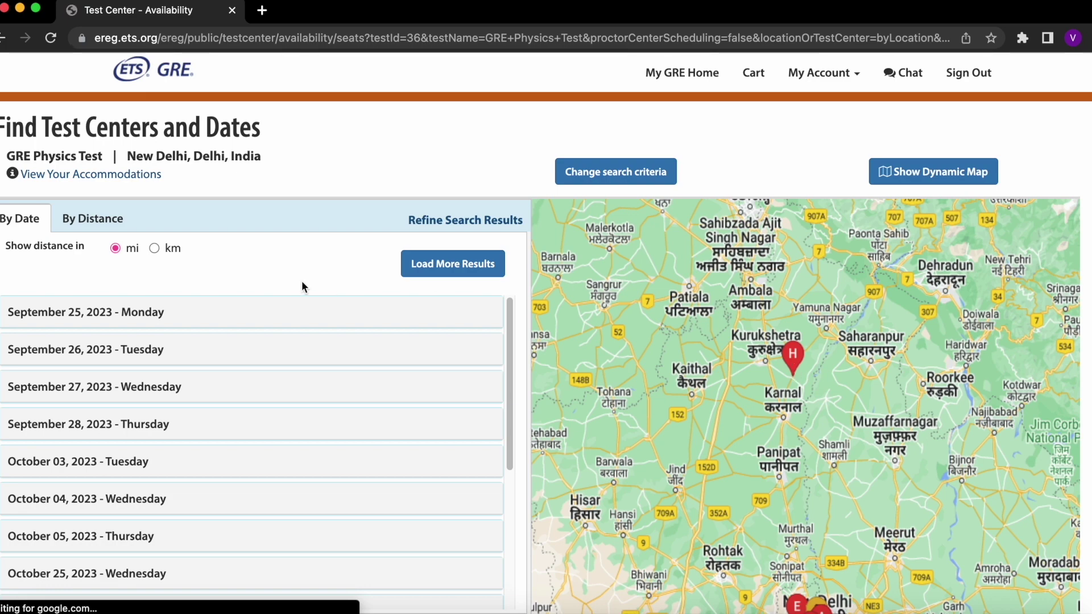
pyautogui.scroll(-1, 301, 280)
pyautogui.scroll(-5, 262, 359)
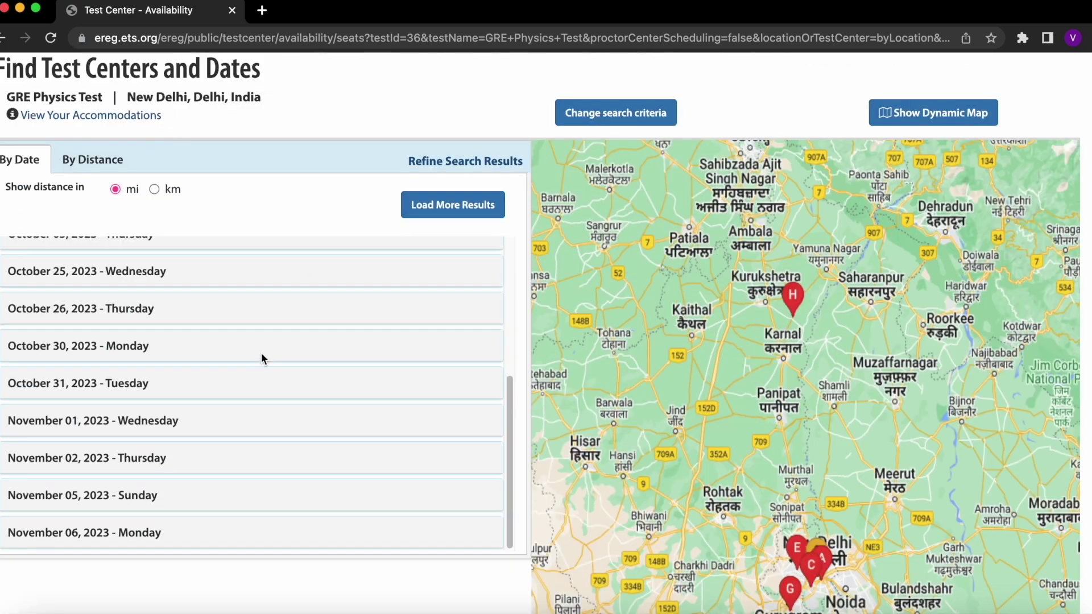
pyautogui.scroll(3, 261, 358)
pyautogui.scroll(2, 261, 359)
pyautogui.scroll(1, 262, 359)
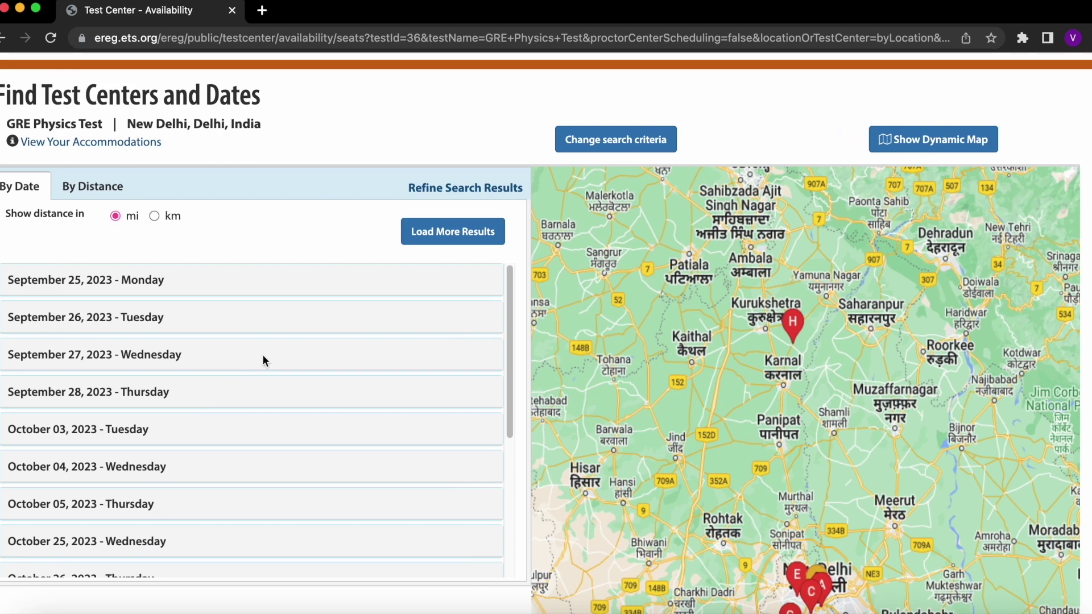
pyautogui.click(118, 192)
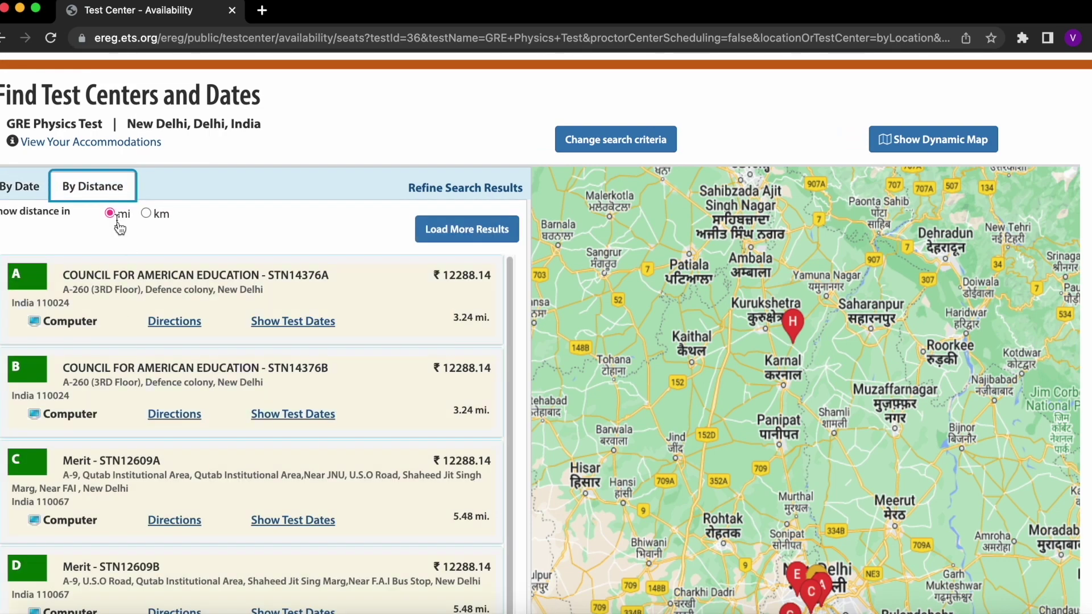
pyautogui.scroll(-2, 122, 454)
pyautogui.scroll(-1, 122, 453)
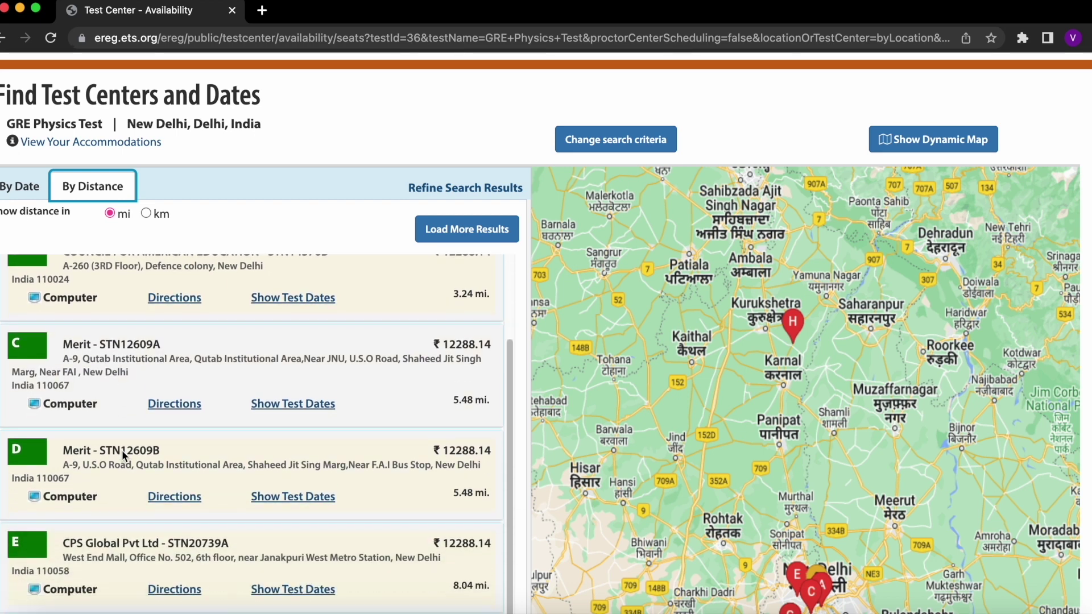
pyautogui.scroll(-1, 122, 454)
pyautogui.scroll(-1, 123, 453)
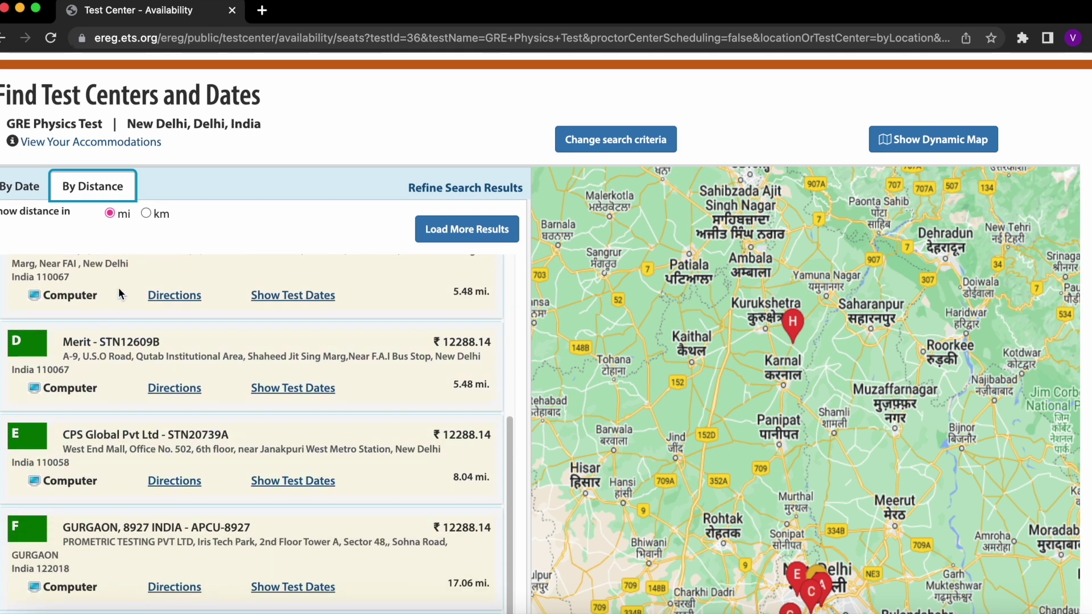
pyautogui.scroll(-1, 177, 332)
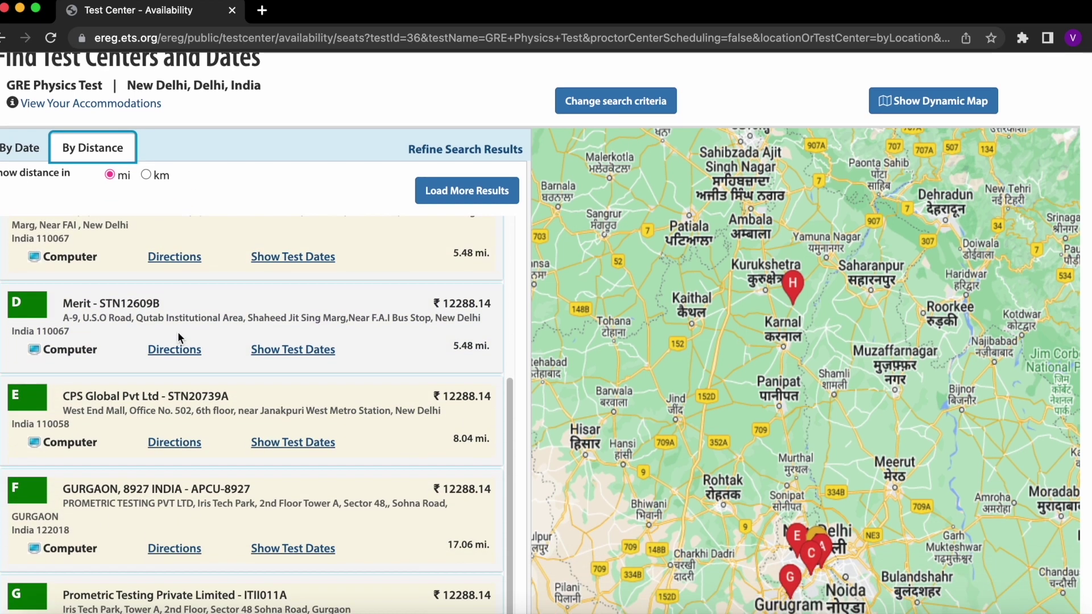
pyautogui.scroll(-1, 180, 286)
pyautogui.scroll(-1, 181, 286)
pyautogui.scroll(3, 181, 286)
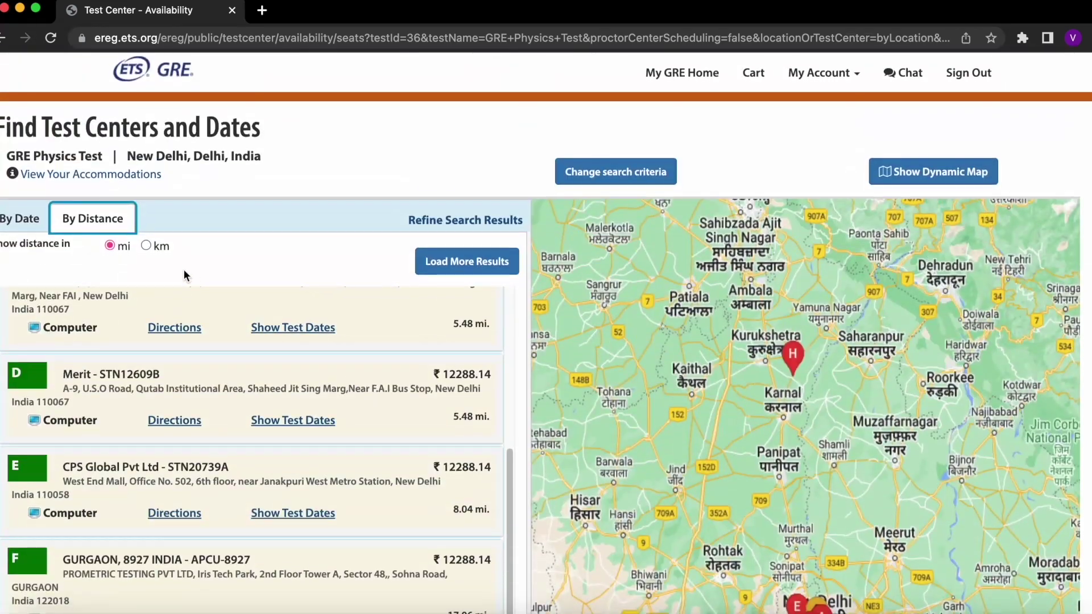
pyautogui.scroll(3, 417, 344)
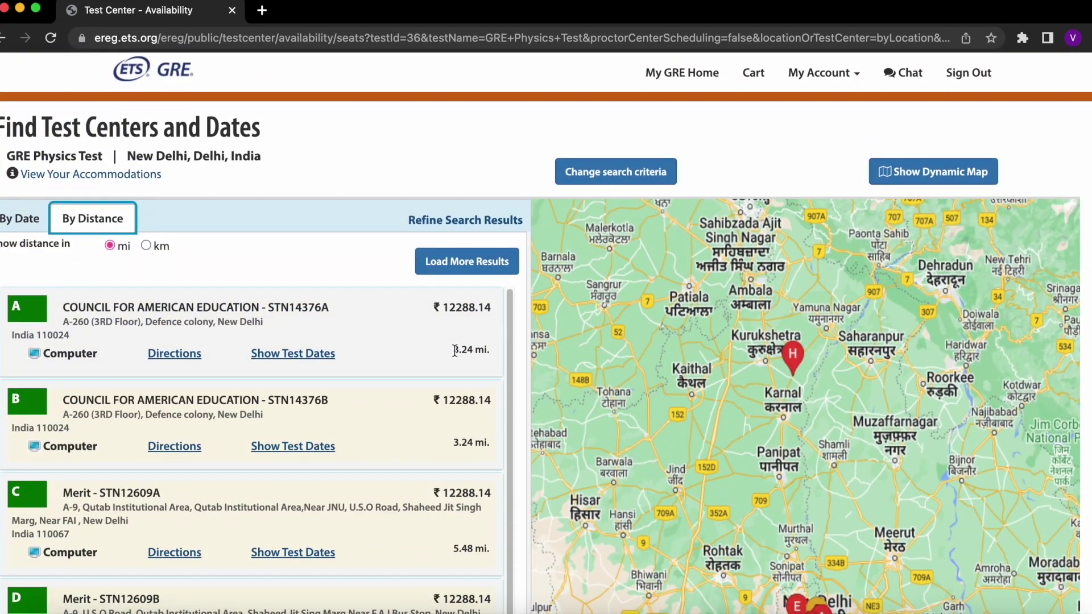
pyautogui.moveTo(452, 350); pyautogui.dragTo(488, 351)
pyautogui.click(492, 352)
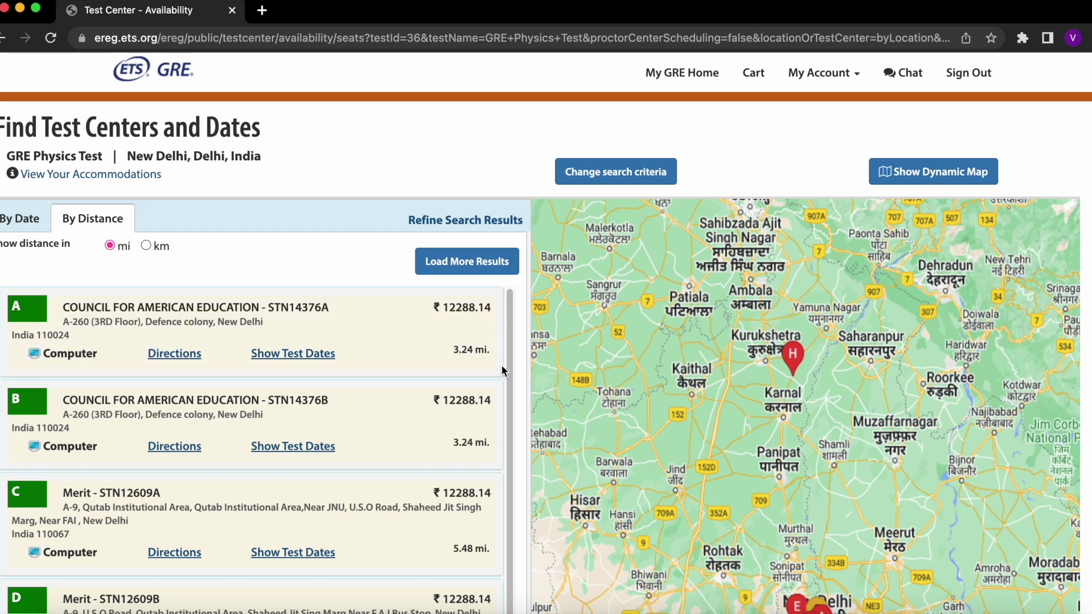
pyautogui.click(146, 247)
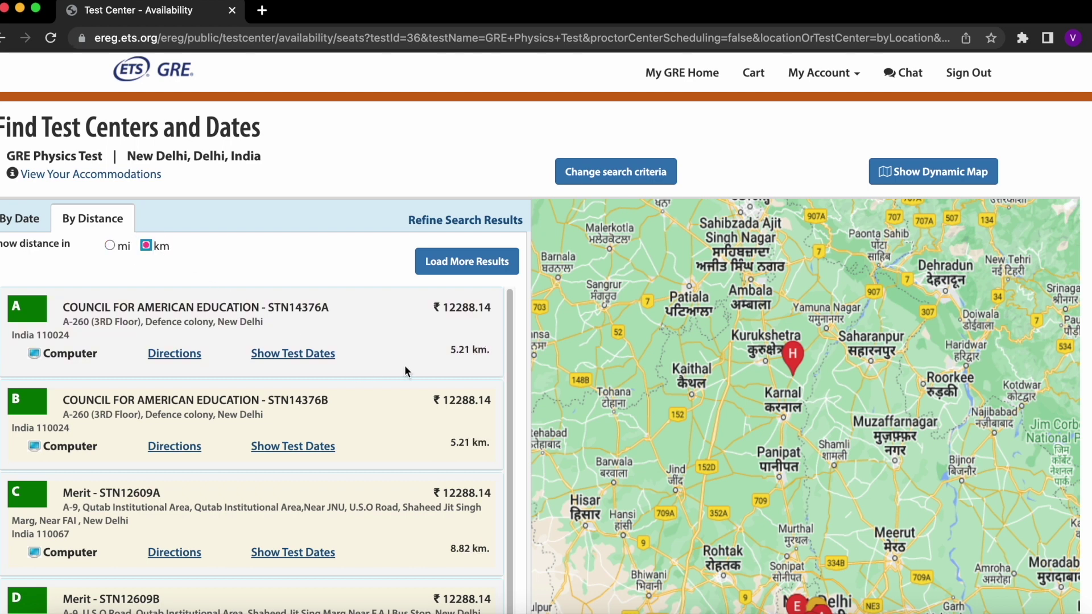
pyautogui.click(468, 349)
pyautogui.click(432, 314)
pyautogui.click(500, 314)
pyautogui.scroll(-1, 417, 468)
pyautogui.scroll(-1, 417, 468)
pyautogui.scroll(-1, 417, 468)
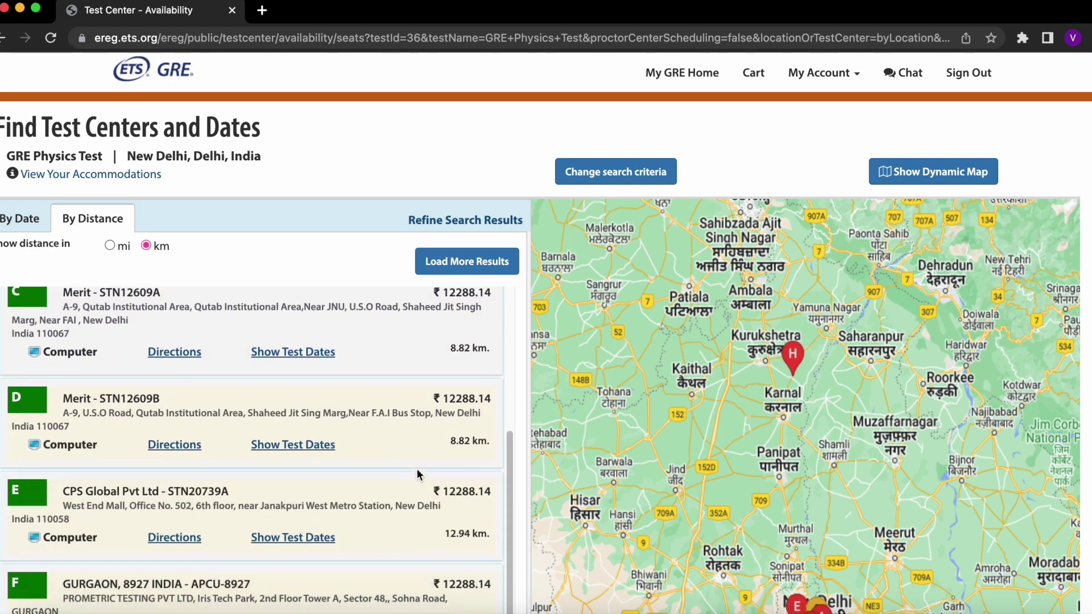
pyautogui.scroll(2, 417, 469)
pyautogui.scroll(1, 417, 475)
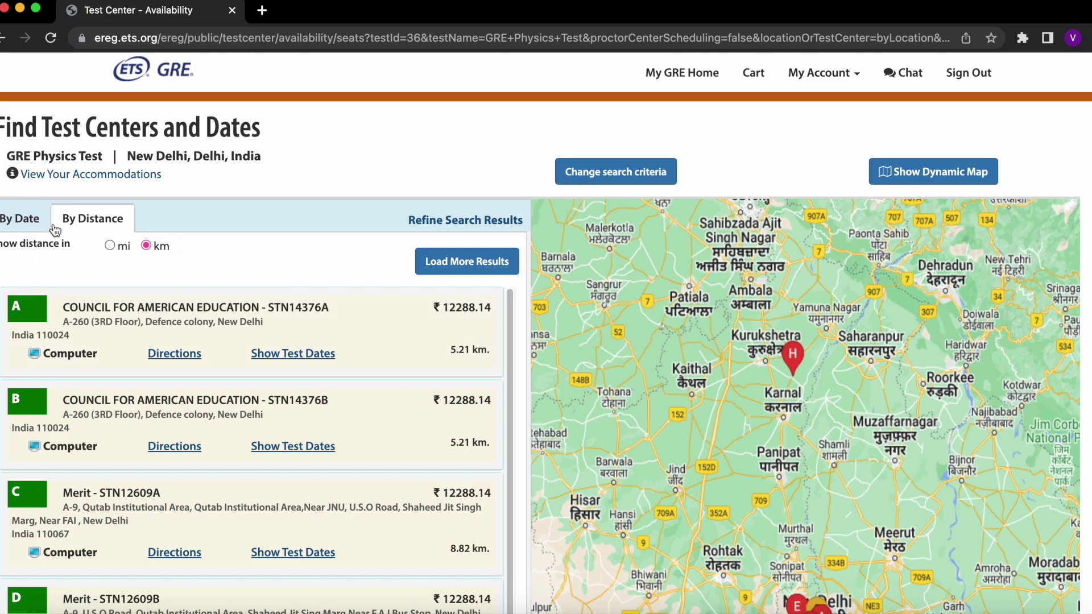
pyautogui.click(34, 224)
pyautogui.scroll(-1, 82, 396)
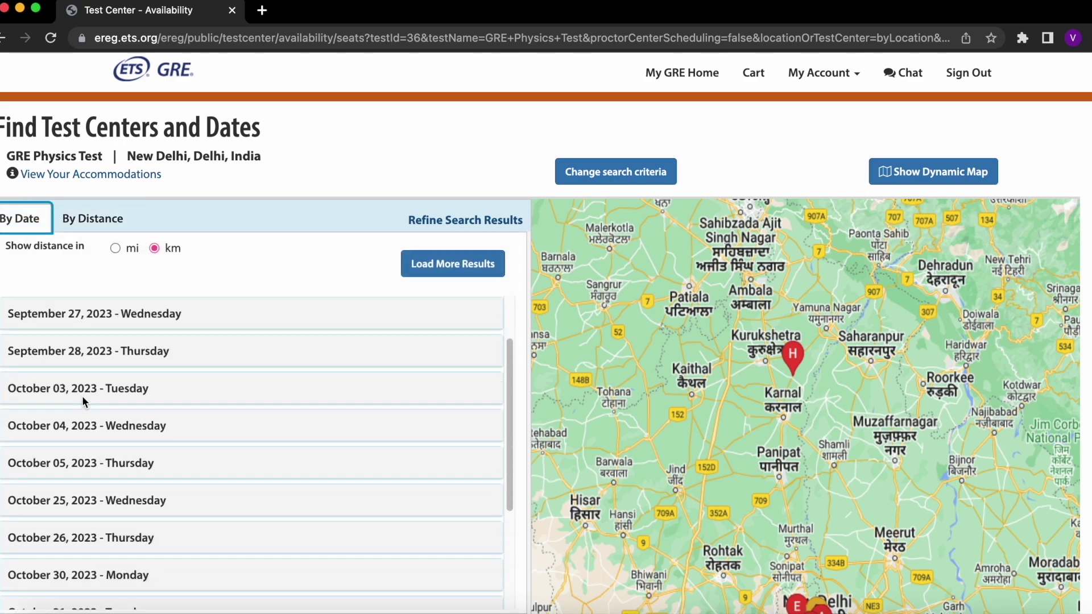
pyautogui.scroll(-3, 82, 397)
pyautogui.scroll(-2, 82, 396)
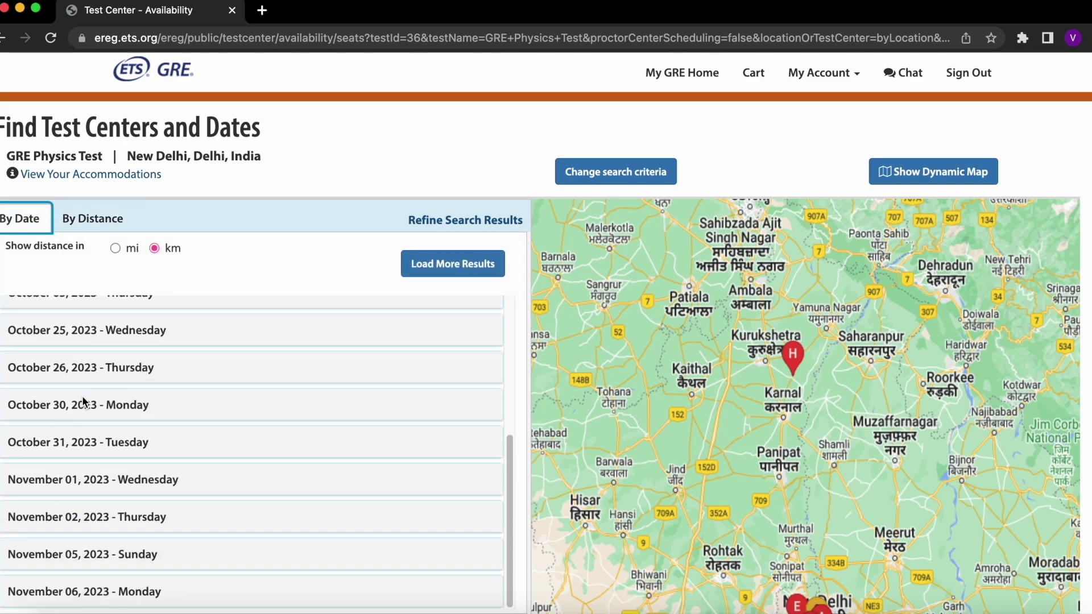
# Expand November 05, 2023 and briefly highlight center A's 5.21 km distance
pyautogui.click(81, 556)
pyautogui.scroll(-3, 138, 454)
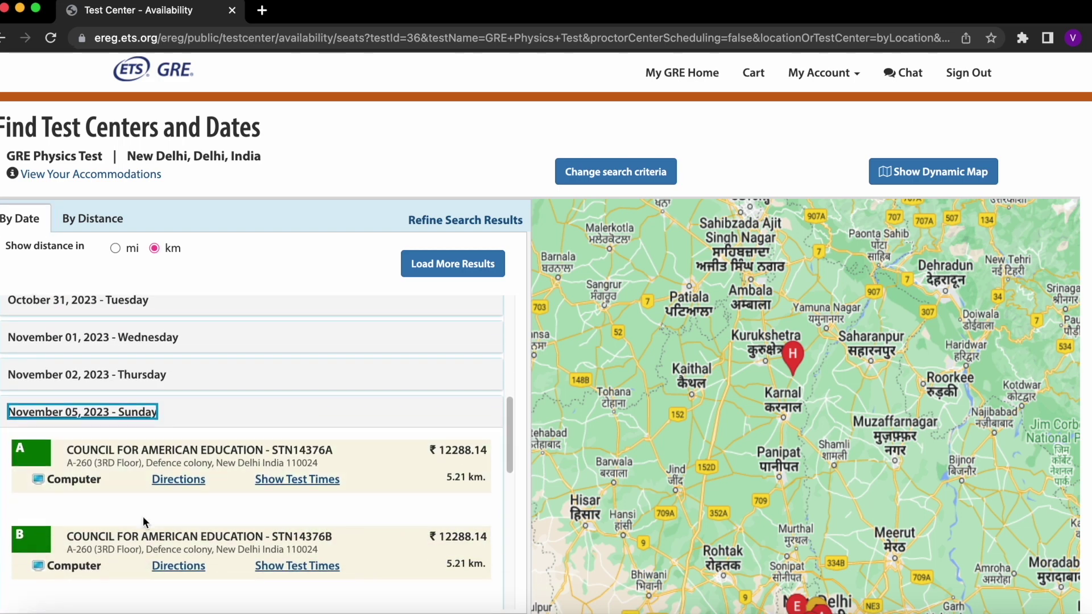
pyautogui.scroll(-2, 143, 517)
pyautogui.scroll(-2, 142, 517)
pyautogui.scroll(1, 142, 517)
pyautogui.scroll(1, 142, 516)
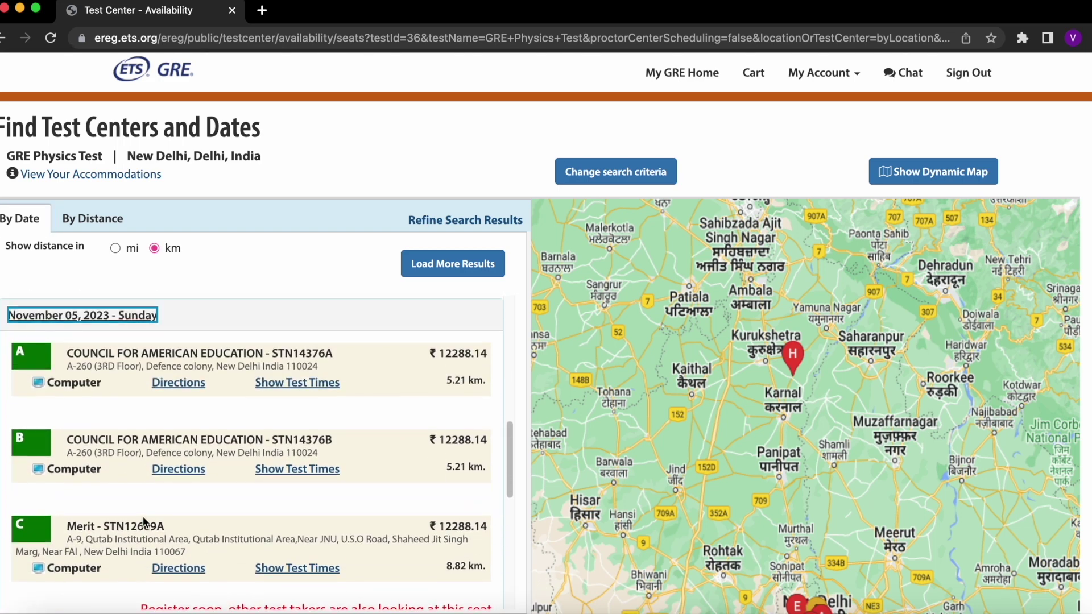
pyautogui.scroll(-1, 143, 519)
pyautogui.scroll(-1, 143, 520)
pyautogui.scroll(-2, 144, 519)
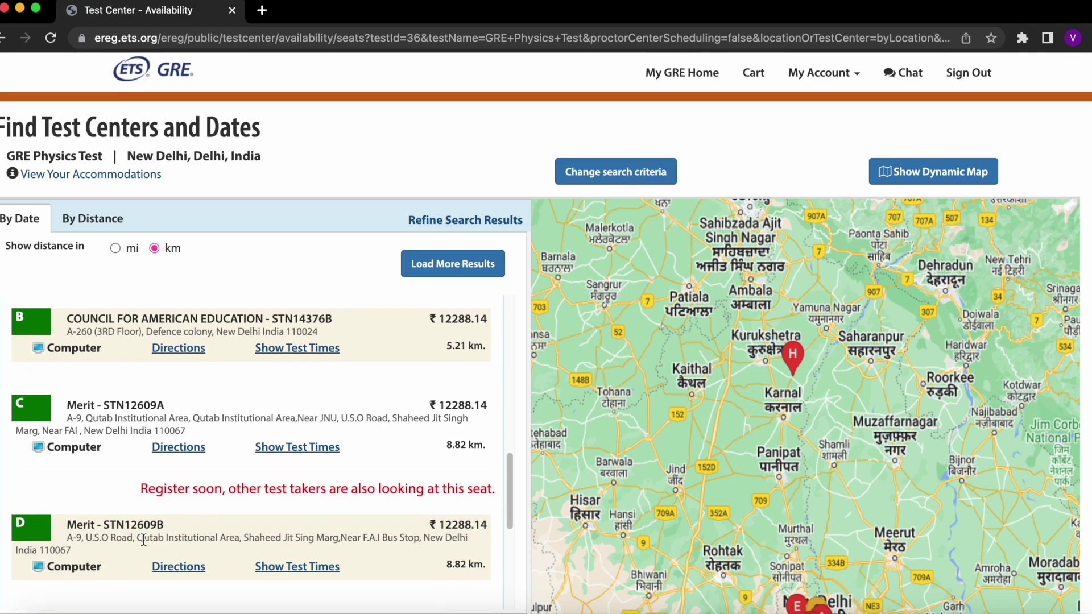
pyautogui.scroll(-1, 143, 541)
pyautogui.scroll(2, 144, 541)
pyautogui.scroll(2, 143, 542)
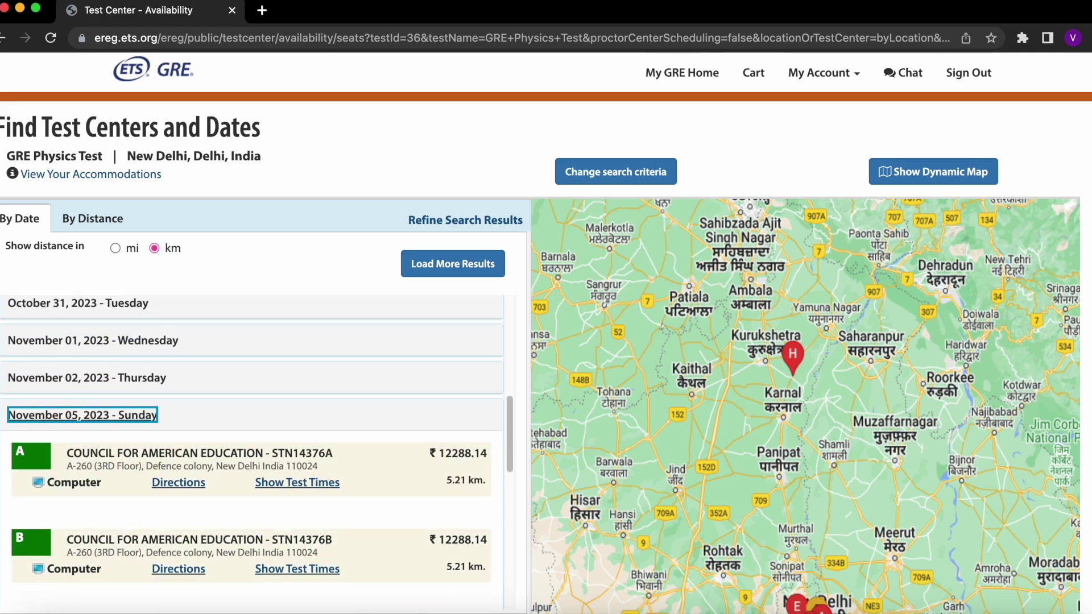
pyautogui.scroll(-1, 203, 516)
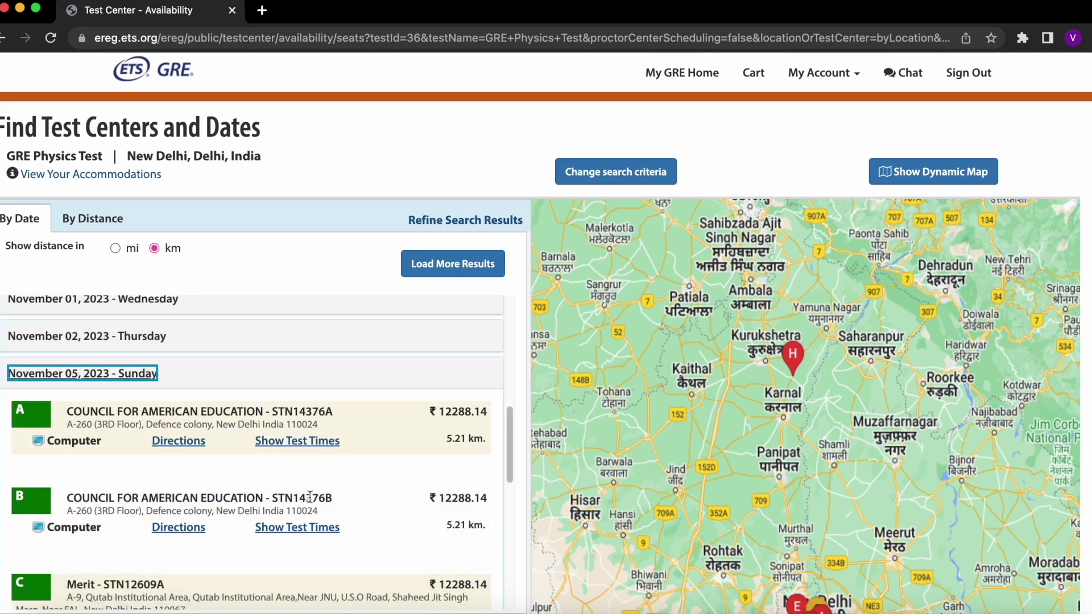
pyautogui.moveTo(446, 437); pyautogui.dragTo(482, 438)
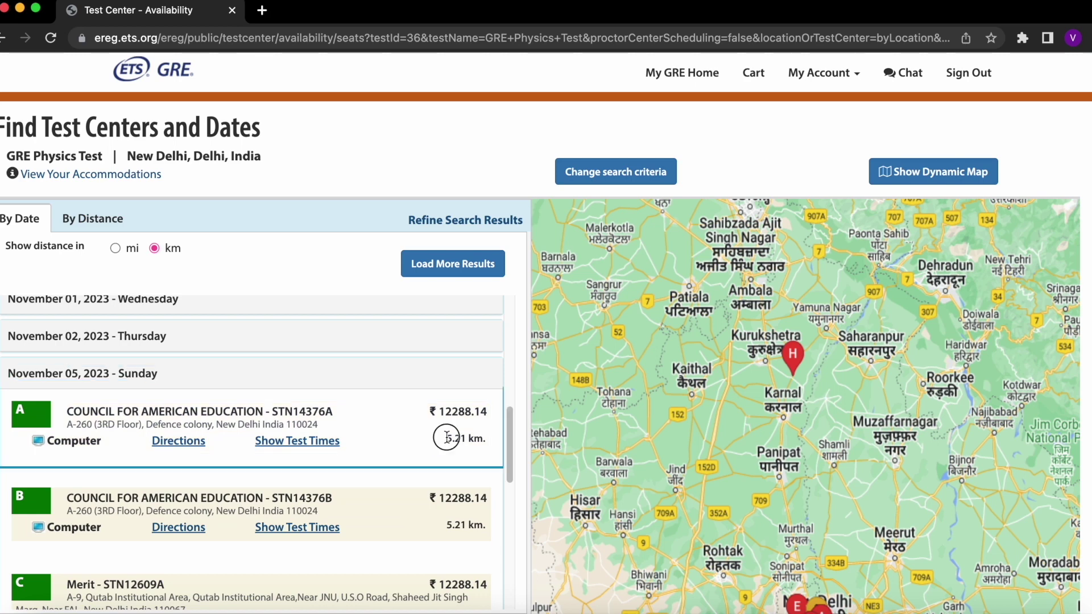
pyautogui.click(484, 439)
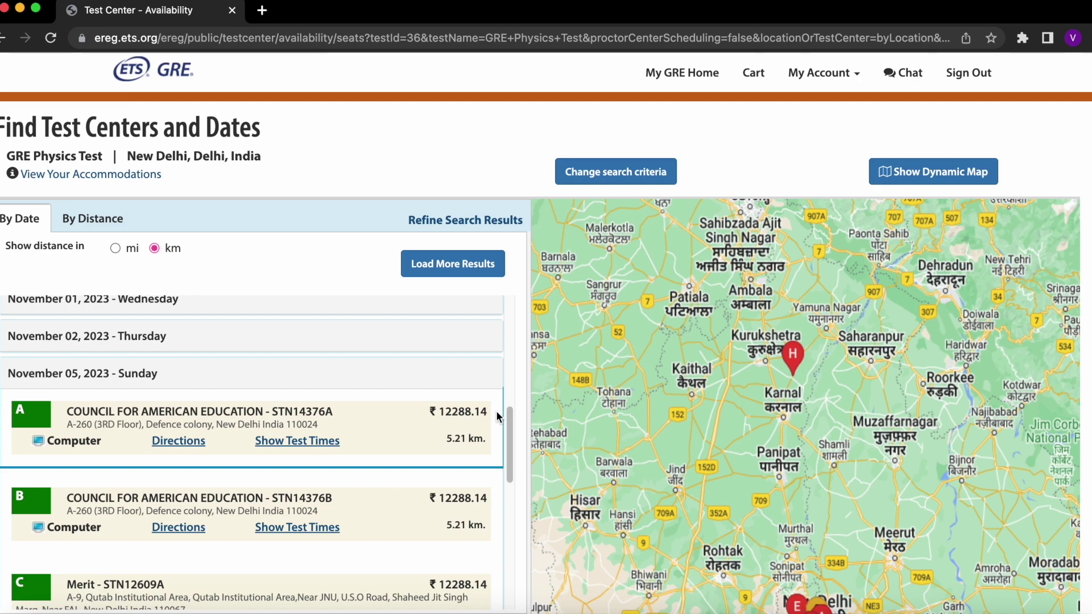
pyautogui.scroll(-1, 353, 496)
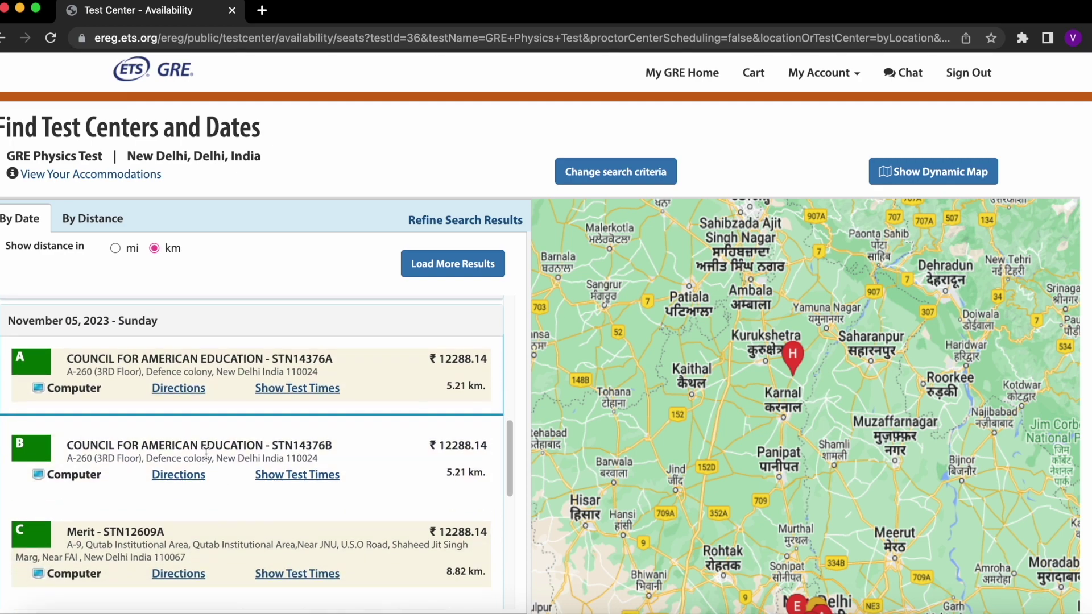
pyautogui.click(179, 388)
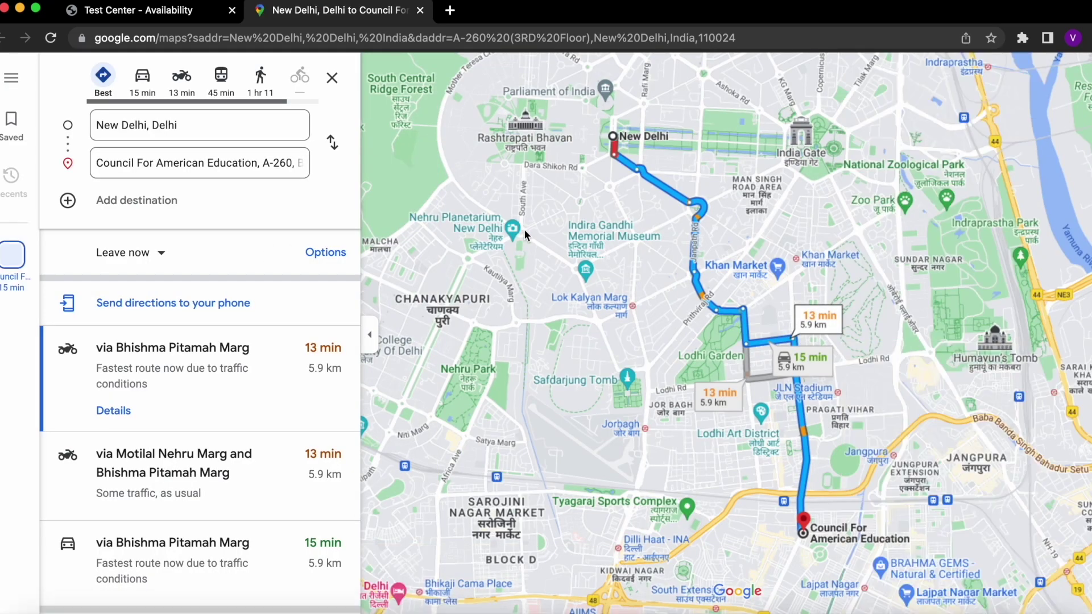
pyautogui.scroll(-1, 523, 229)
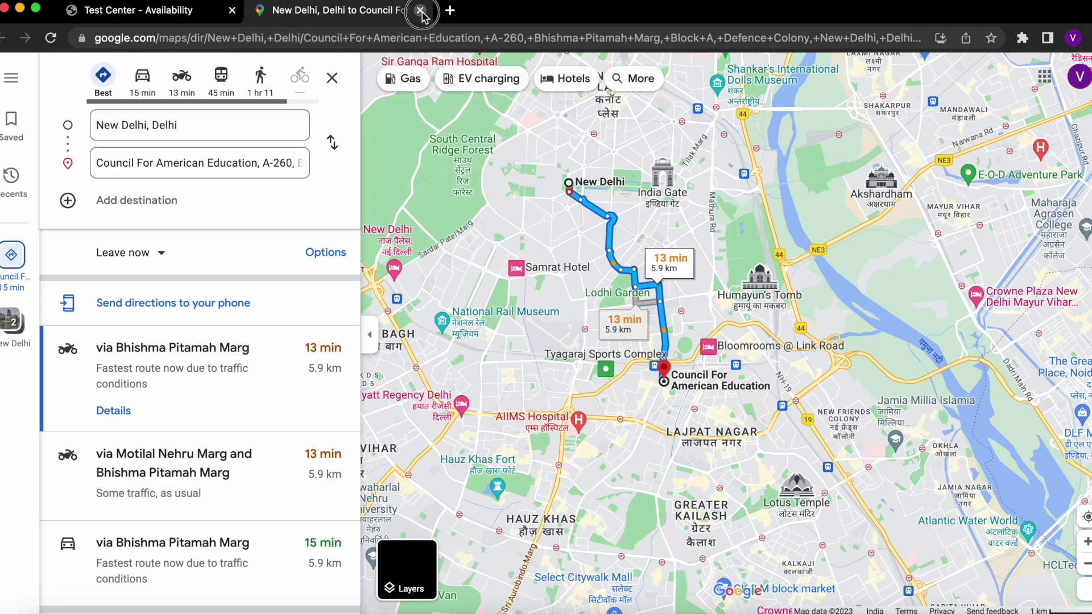
pyautogui.click(421, 12)
pyautogui.scroll(-1, 300, 369)
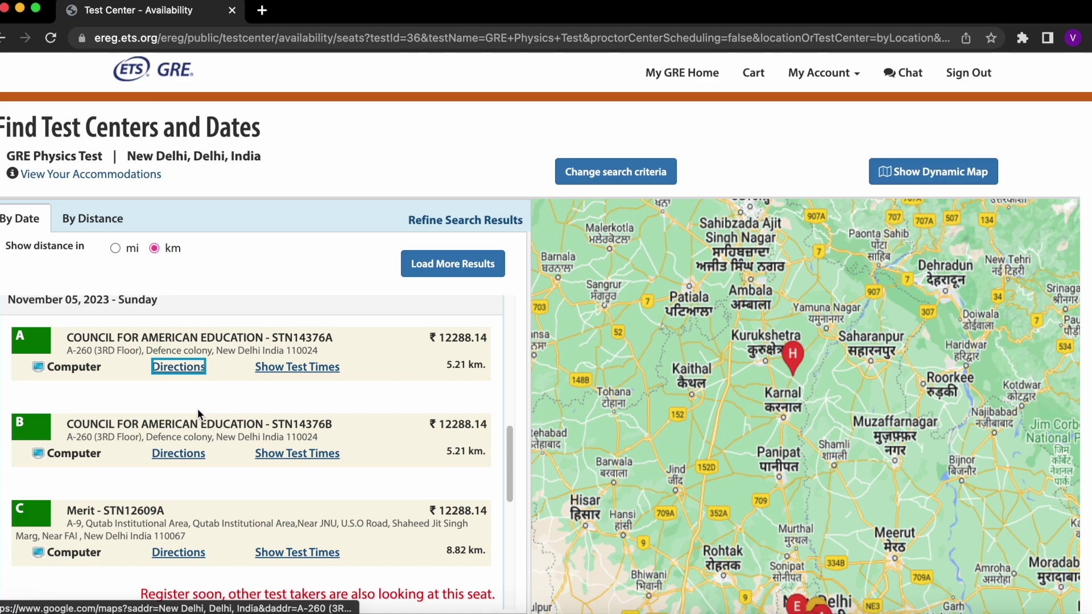
pyautogui.scroll(1, 198, 415)
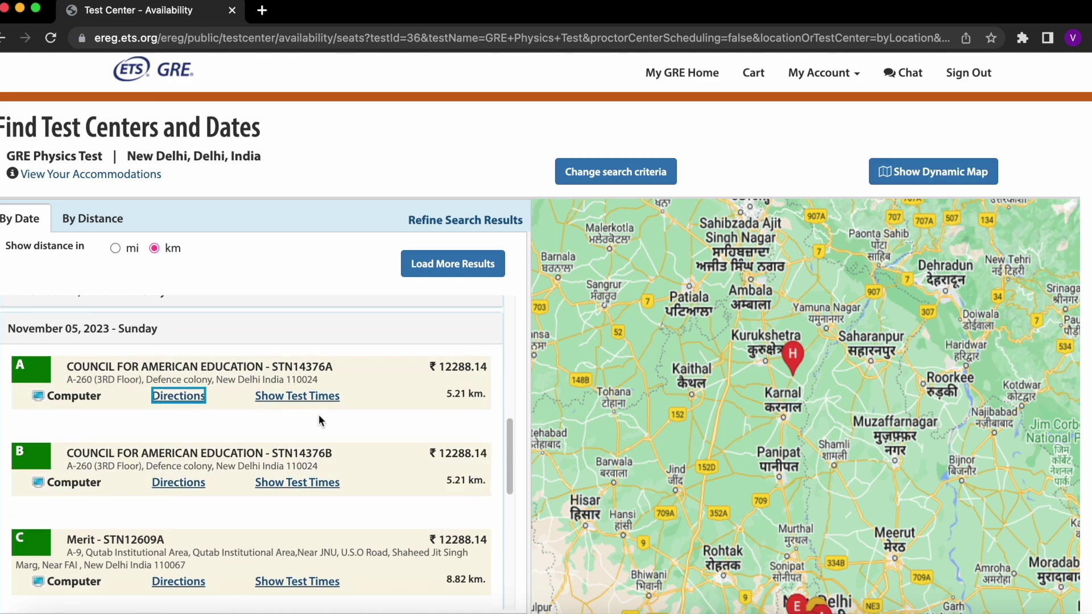
# Show times for STN14376A, STN14376B and Merit STN12609A, then register for Merit's 03:00 PM slot
pyautogui.click(298, 395)
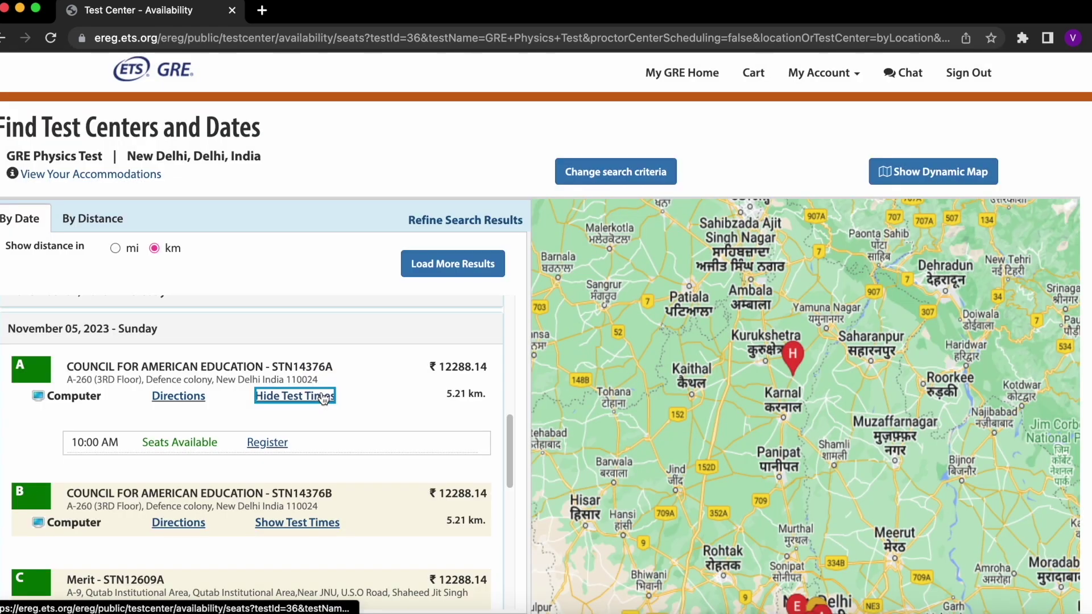
pyautogui.scroll(-1, 324, 399)
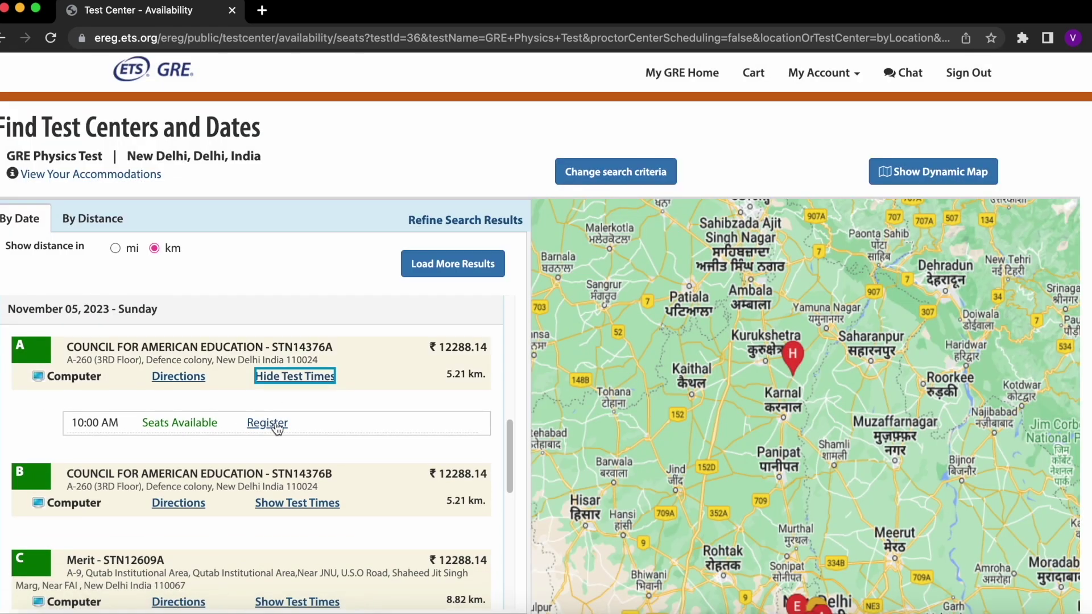
pyautogui.scroll(-1, 229, 418)
pyautogui.scroll(-2, 227, 422)
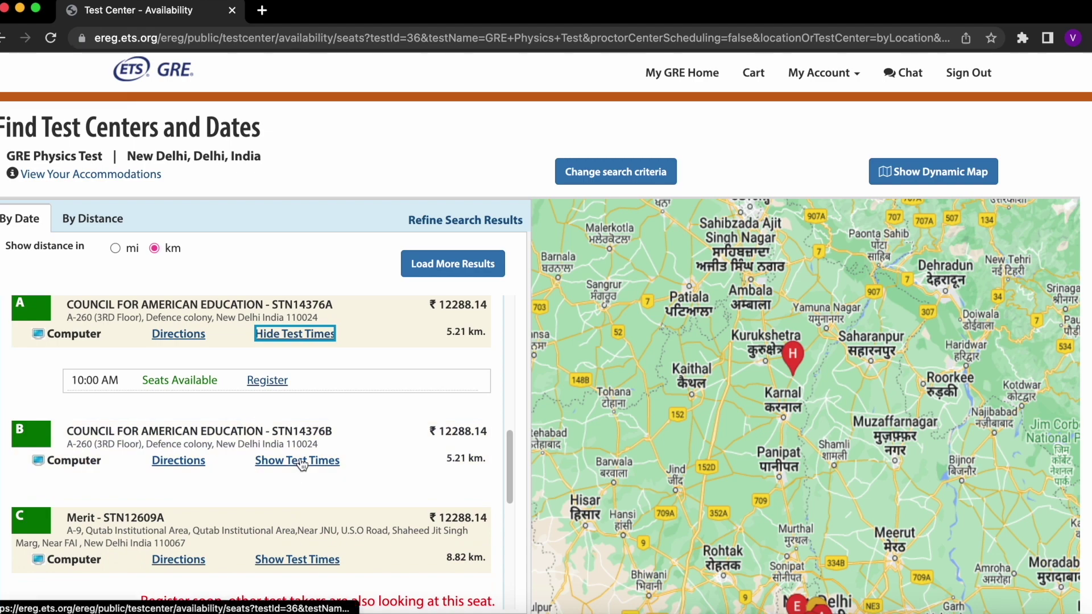
pyautogui.click(300, 462)
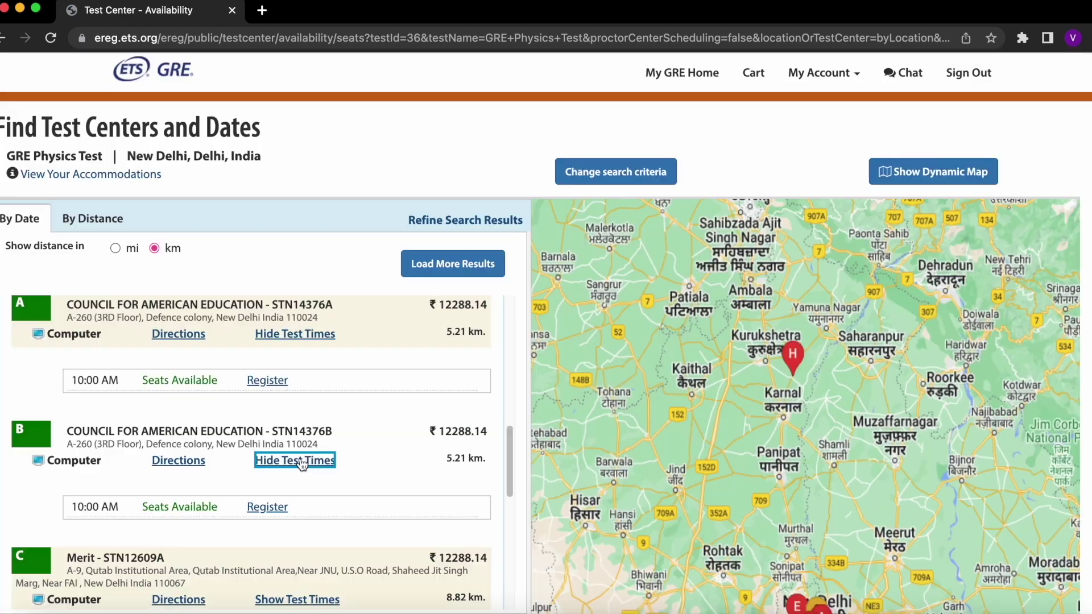
pyautogui.scroll(-3, 301, 462)
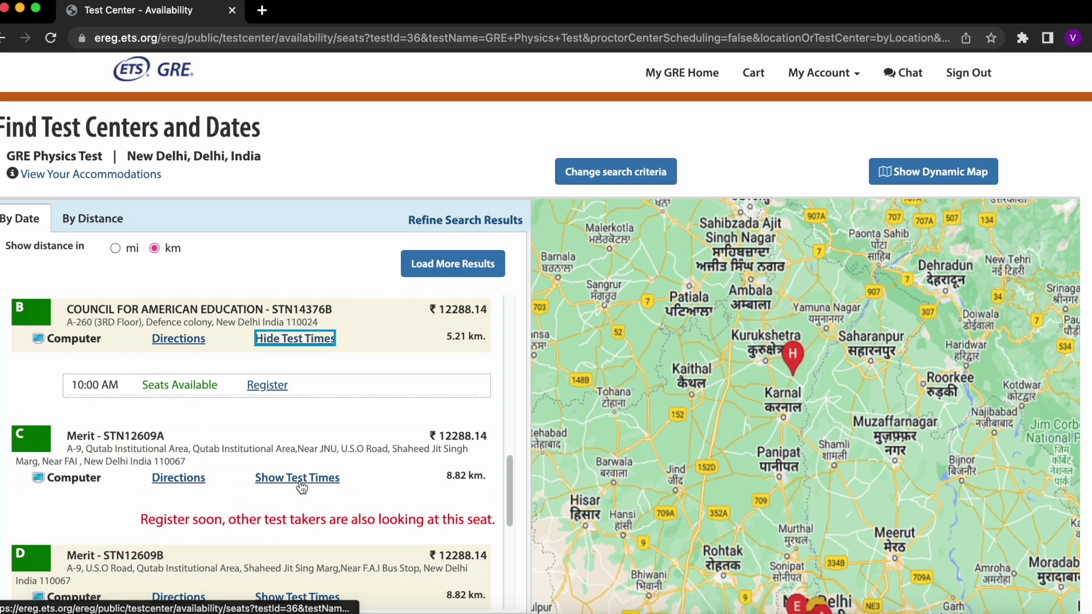
pyautogui.click(302, 474)
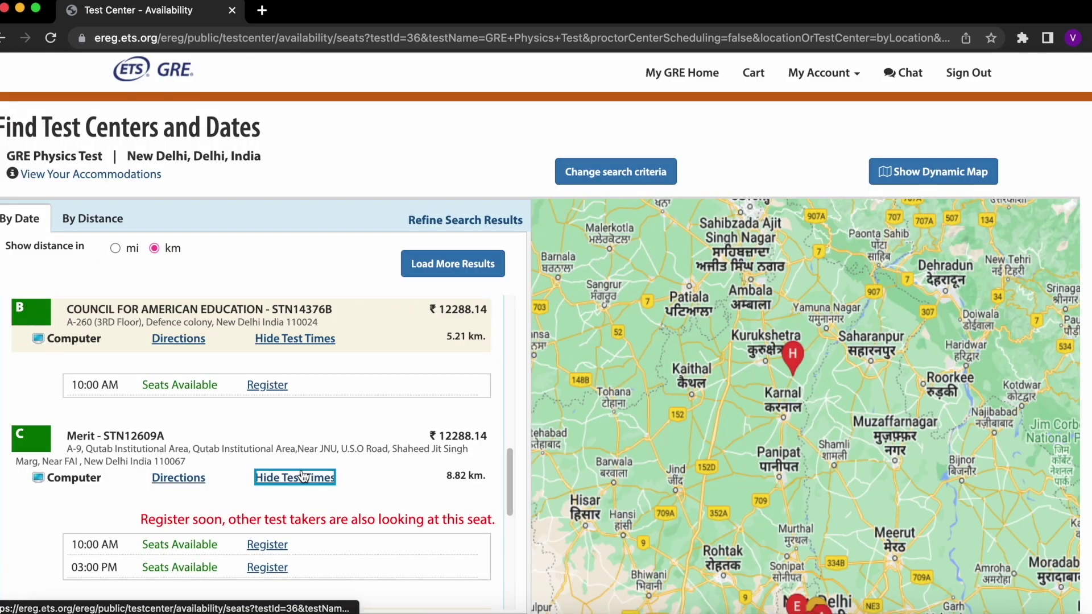
pyautogui.scroll(-2, 303, 475)
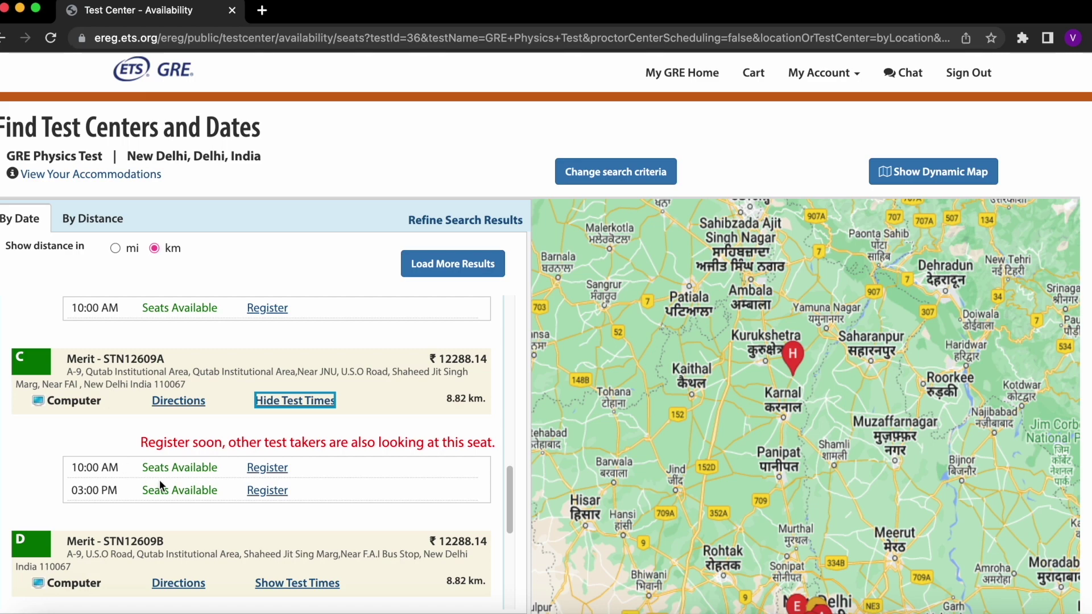
pyautogui.moveTo(73, 489); pyautogui.dragTo(128, 490)
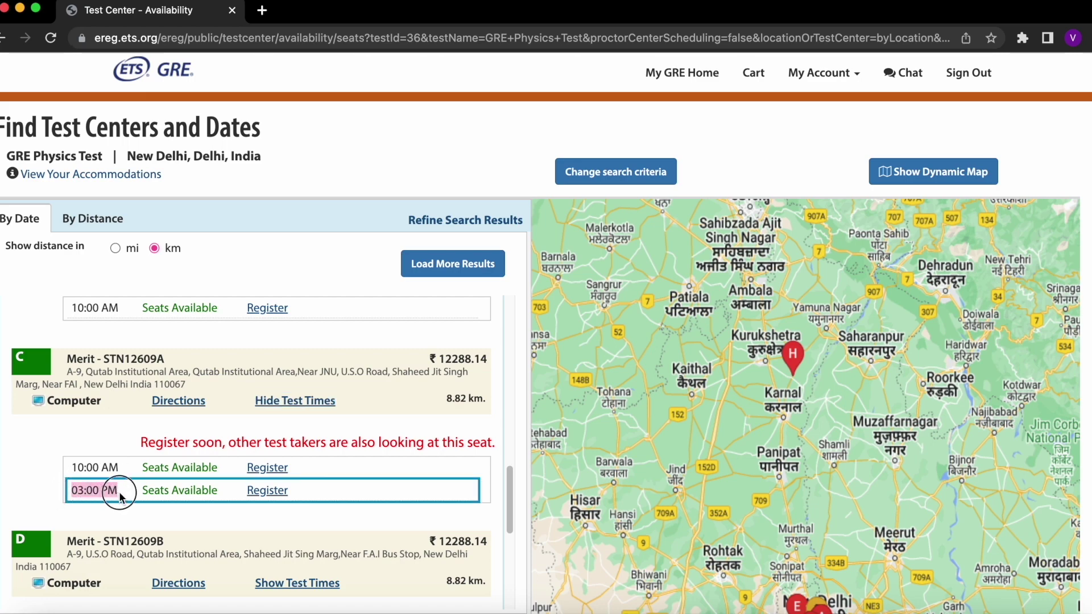
pyautogui.click(262, 491)
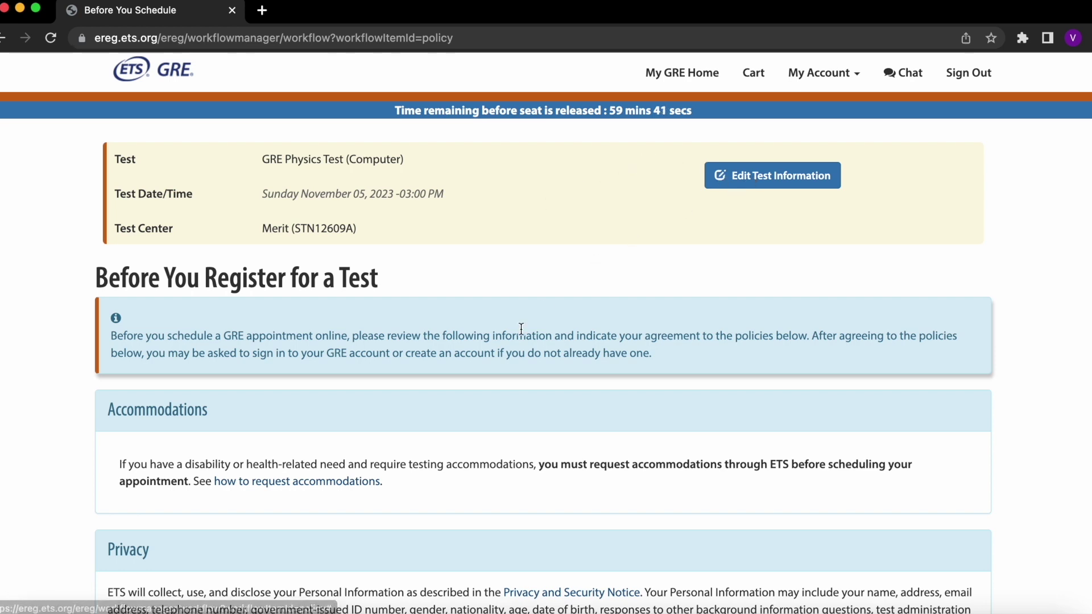
pyautogui.scroll(-1, 521, 328)
pyautogui.scroll(-1, 520, 329)
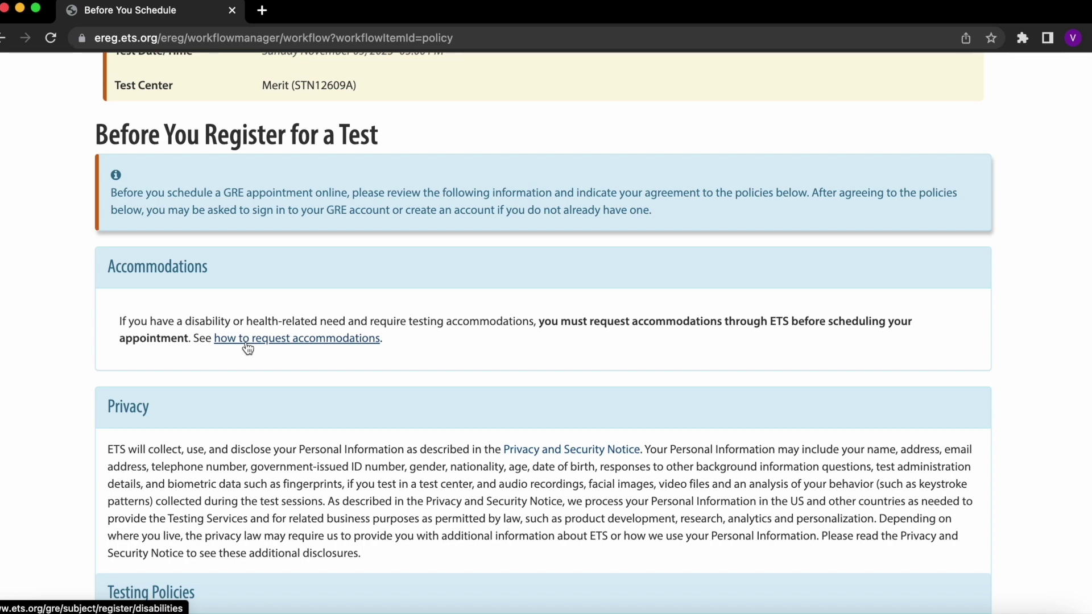
pyautogui.scroll(-1, 247, 346)
pyautogui.scroll(-1, 249, 384)
pyautogui.scroll(-2, 251, 443)
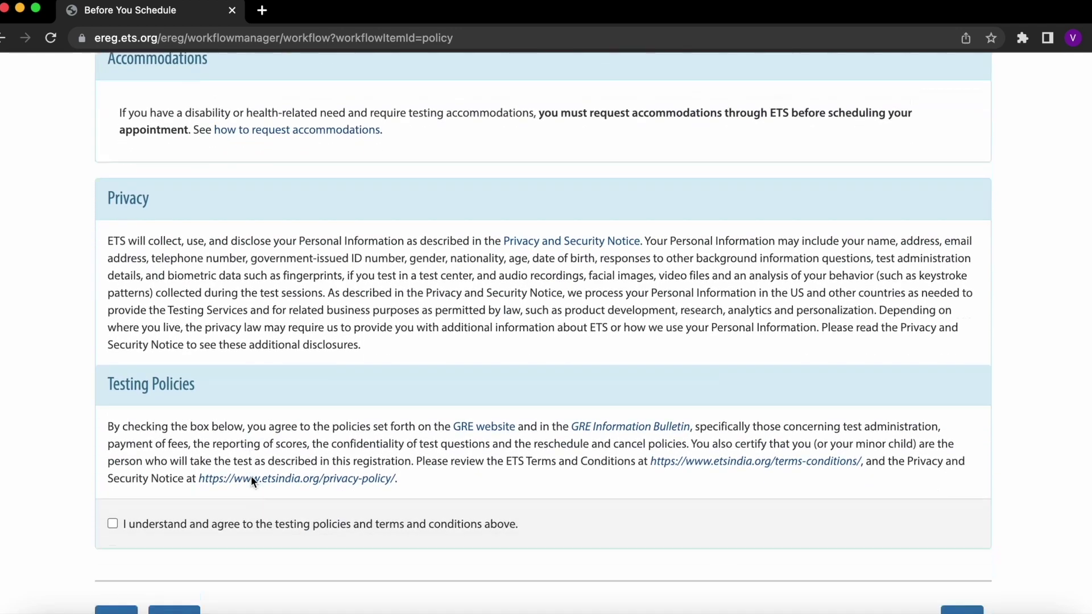
pyautogui.scroll(-1, 251, 475)
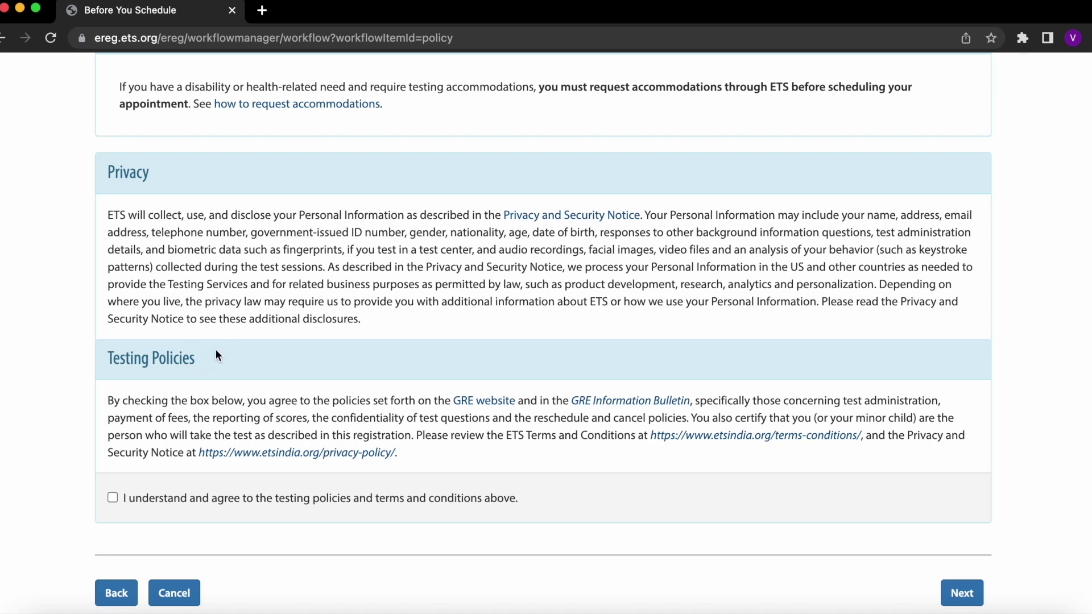
# Agree to the testing policies and terms and proceed to Test Registration
pyautogui.click(114, 497)
pyautogui.scroll(-1, 365, 535)
pyautogui.click(961, 526)
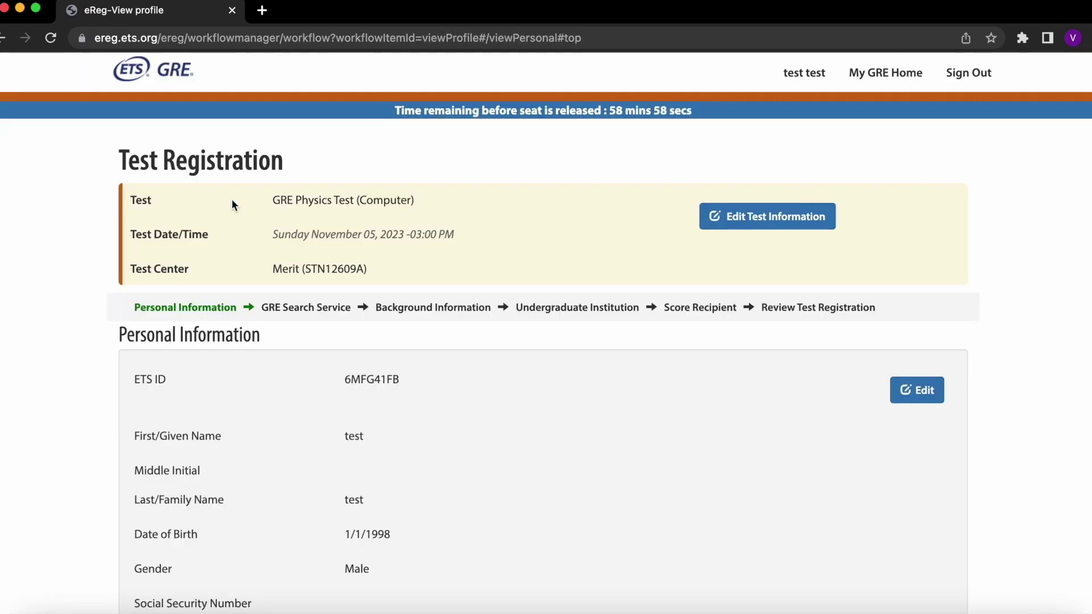
pyautogui.scroll(-2, 231, 205)
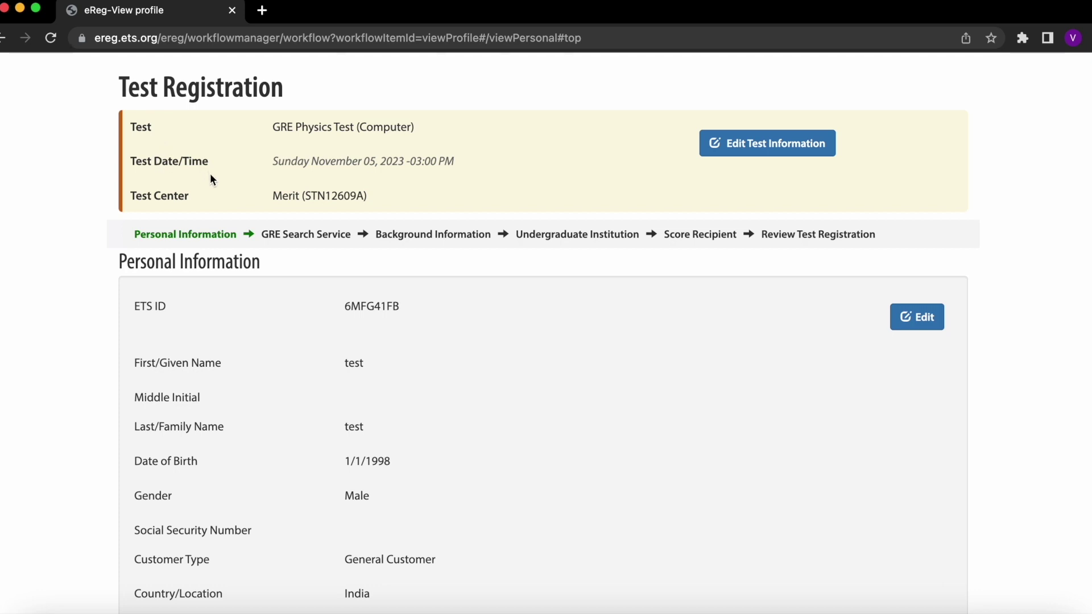
pyautogui.scroll(-2, 237, 335)
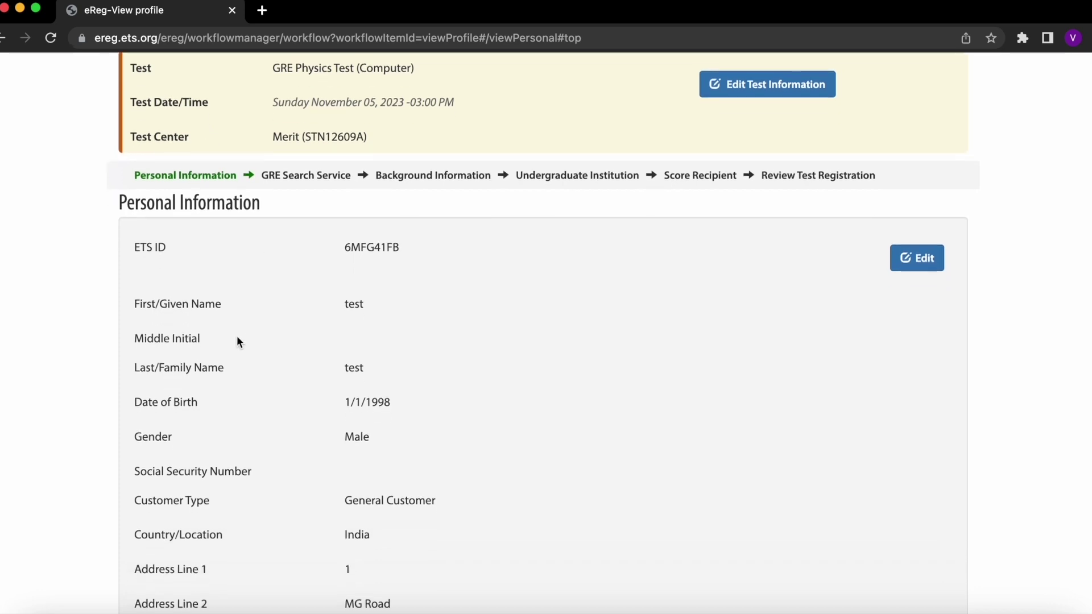
pyautogui.scroll(-2, 237, 335)
pyautogui.scroll(-1, 237, 334)
pyautogui.scroll(-1, 236, 339)
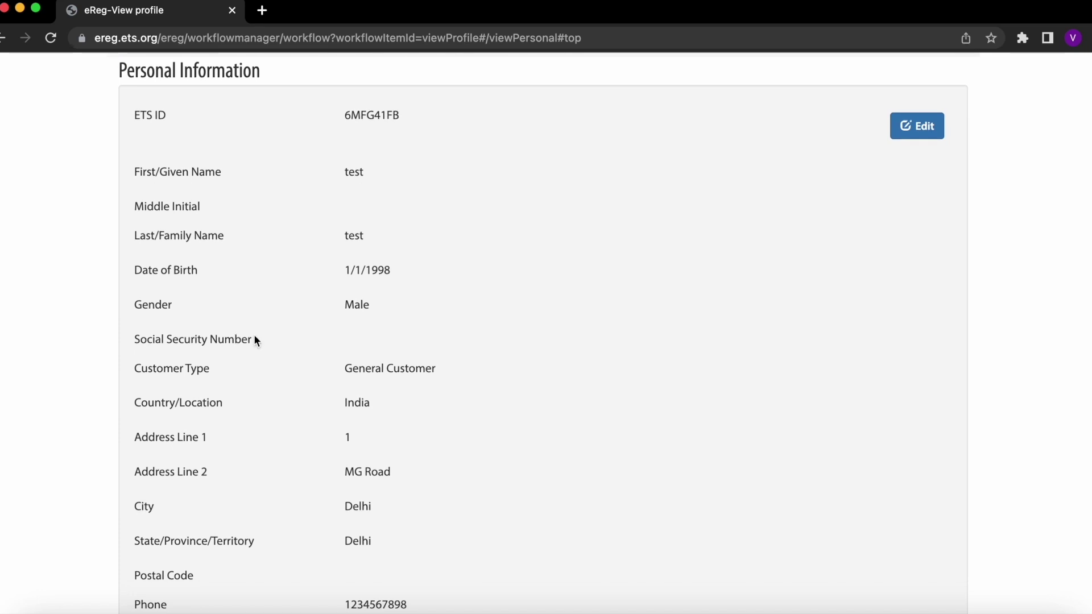
pyautogui.scroll(-1, 253, 339)
pyautogui.scroll(-2, 253, 339)
pyautogui.scroll(-2, 254, 339)
pyautogui.scroll(3, 253, 338)
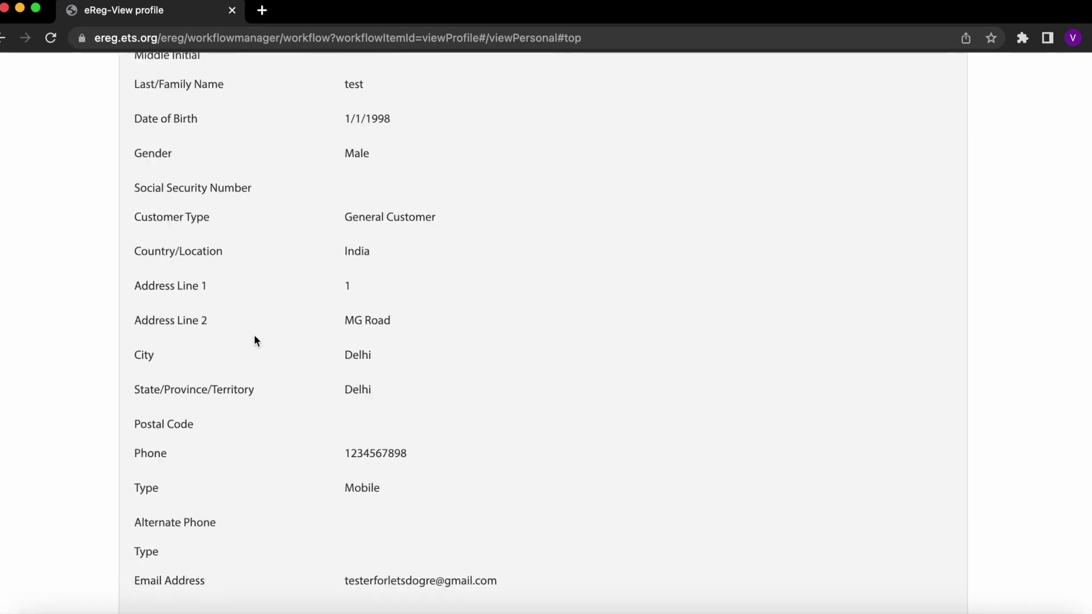
pyautogui.scroll(3, 253, 340)
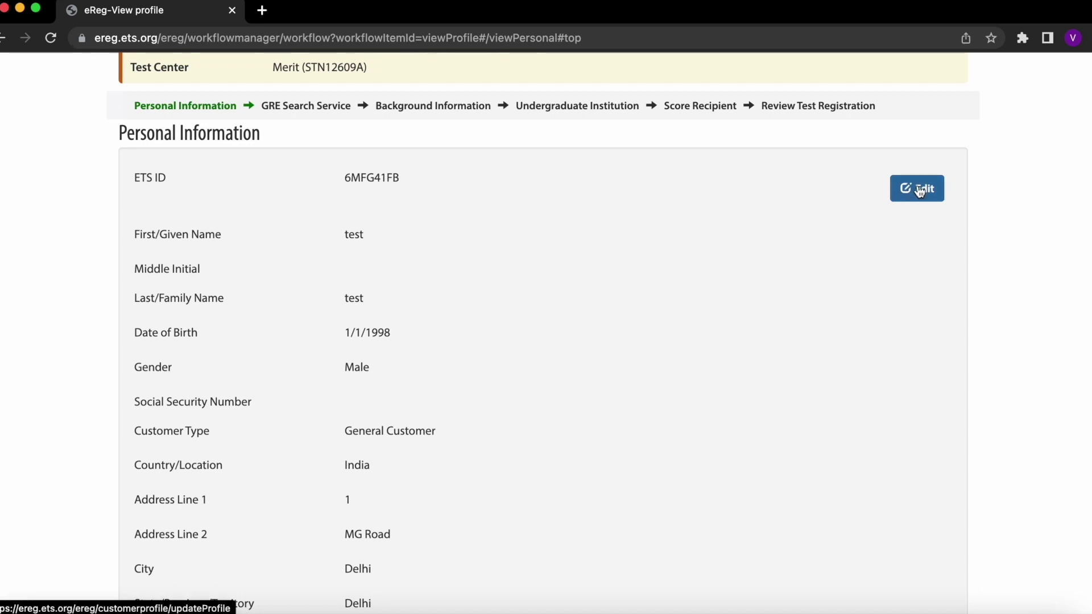
pyautogui.scroll(-5, 780, 437)
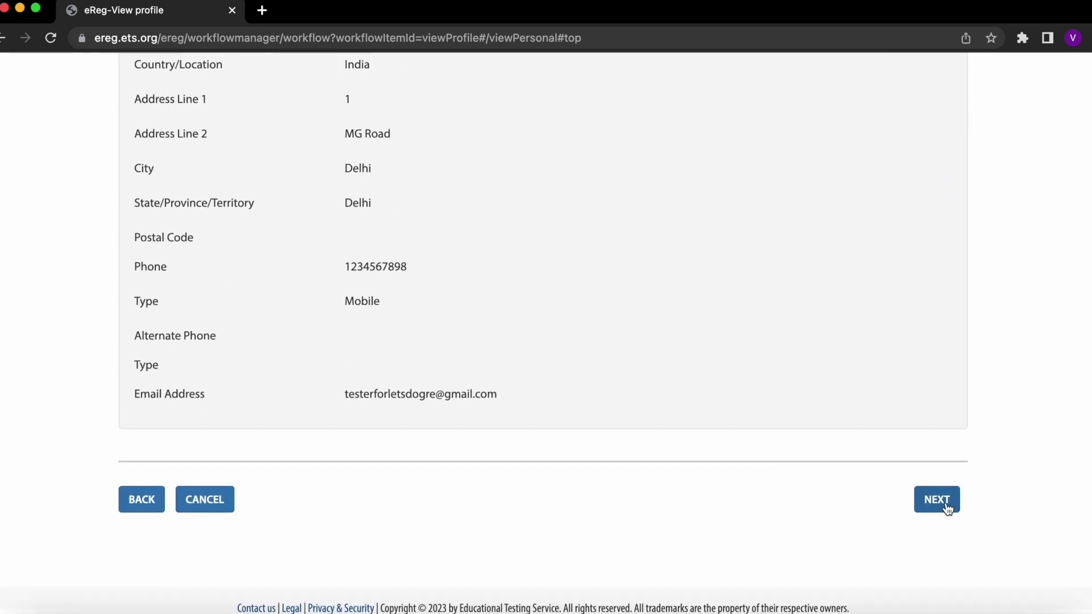
# Submit the reviewed Personal Information and move to the GRE Search Service step
pyautogui.click(946, 509)
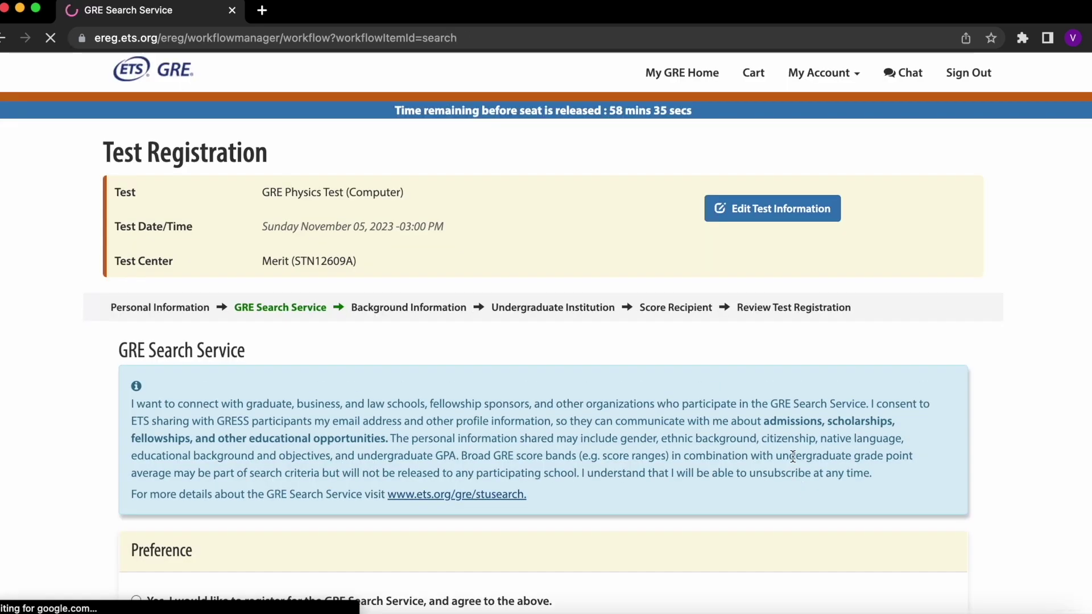
pyautogui.scroll(-2, 771, 443)
pyautogui.scroll(-1, 764, 432)
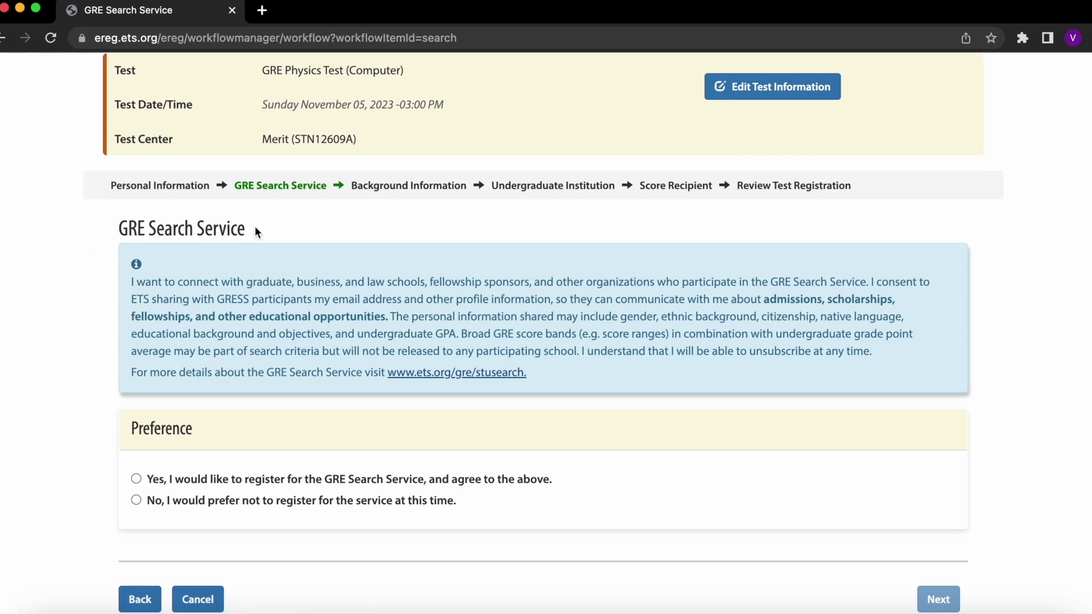
# Choose 'No, I would prefer not to register' for the GRE Search Service and continue
pyautogui.click(136, 479)
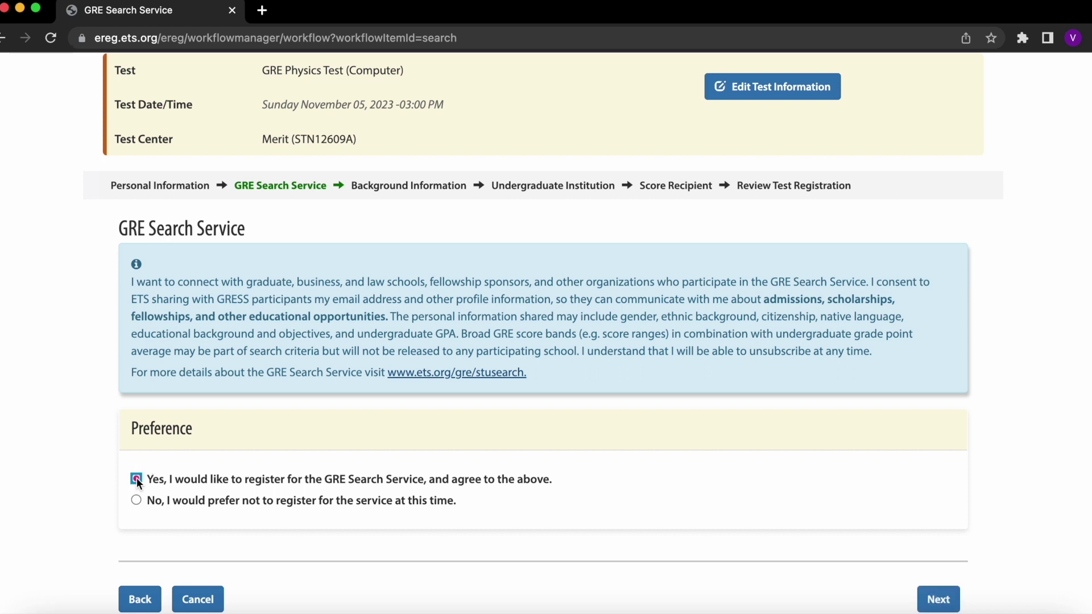
pyautogui.scroll(-1, 137, 477)
pyautogui.click(137, 464)
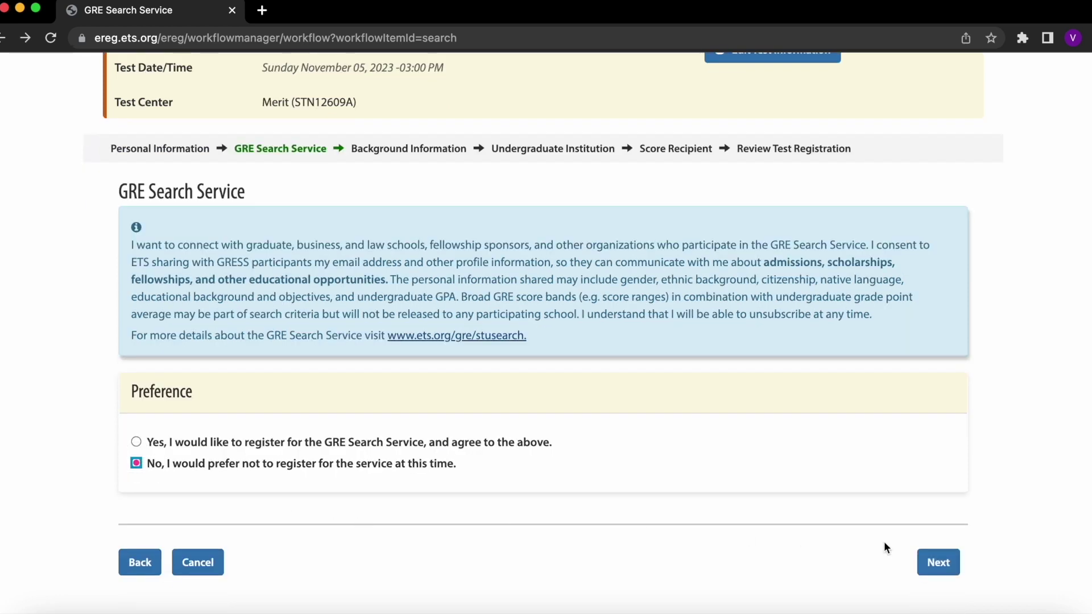
pyautogui.click(937, 562)
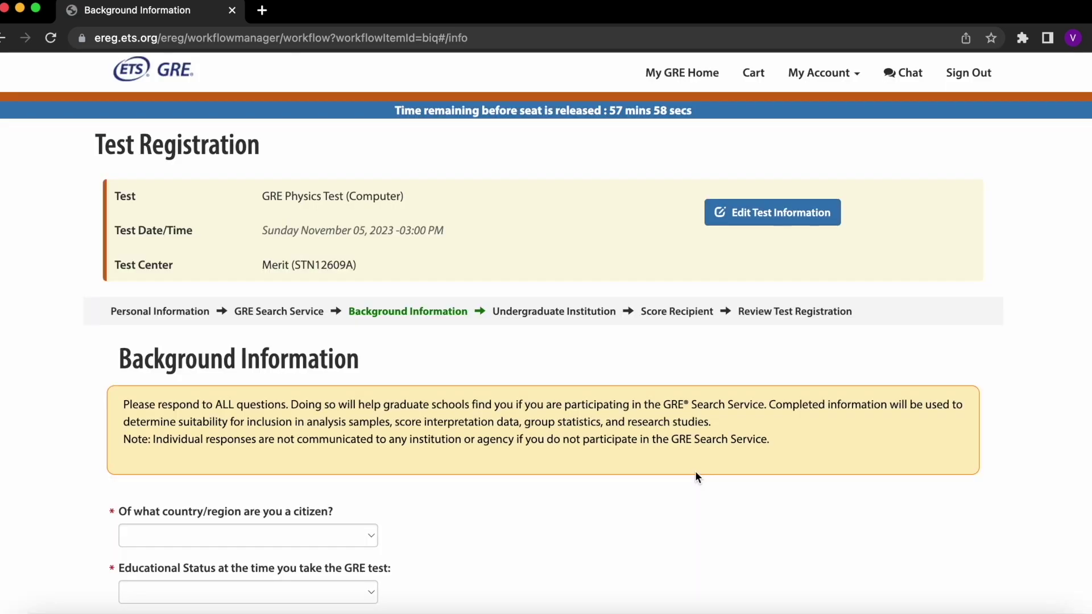
pyautogui.scroll(-1, 694, 477)
pyautogui.scroll(-2, 695, 476)
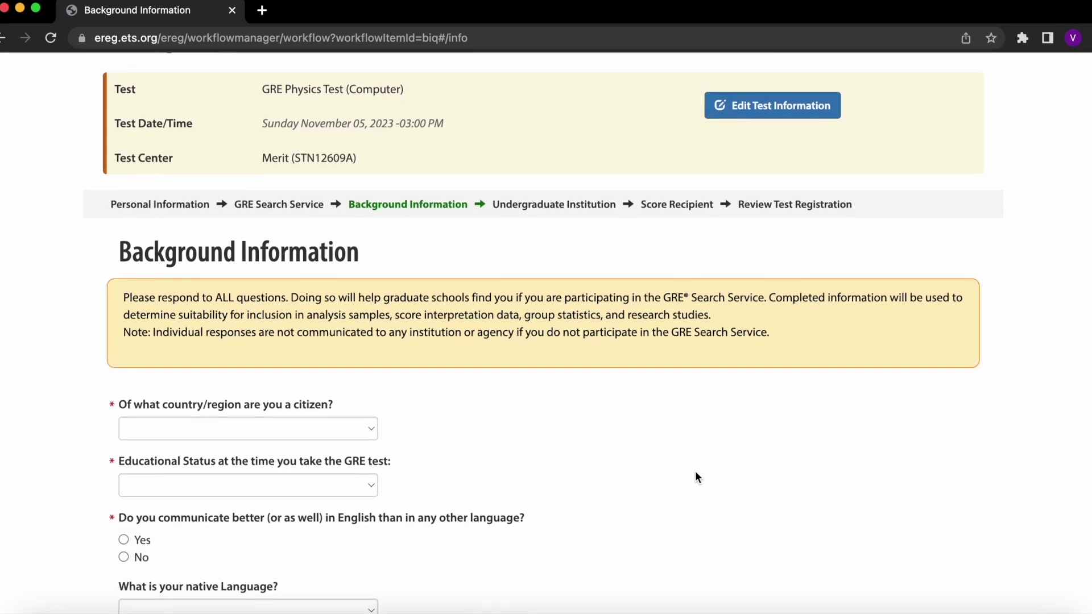
pyautogui.scroll(-1, 695, 477)
pyautogui.scroll(-2, 695, 477)
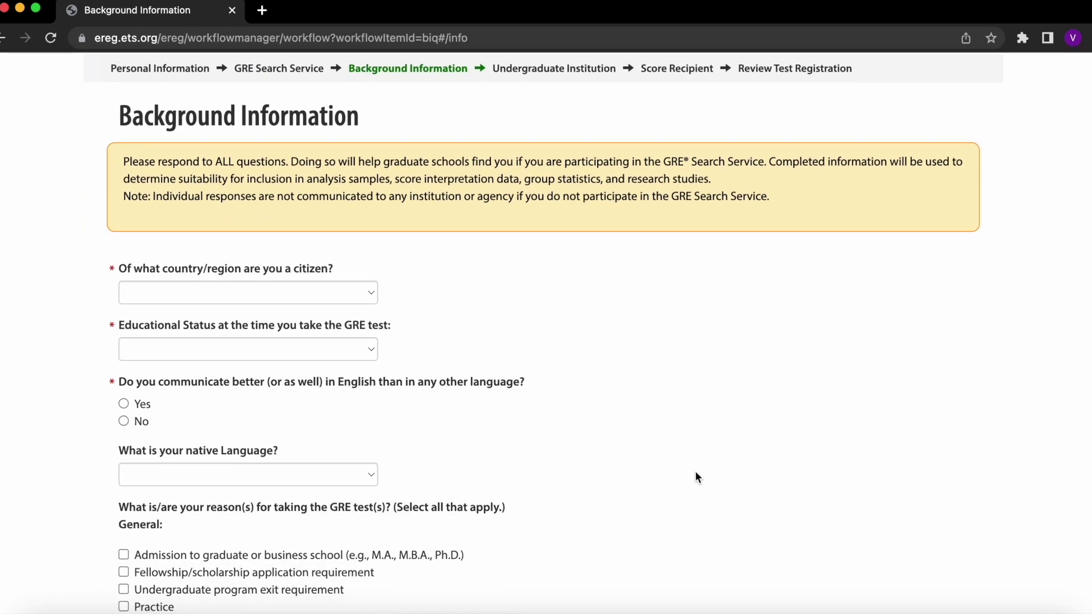
pyautogui.scroll(-2, 503, 467)
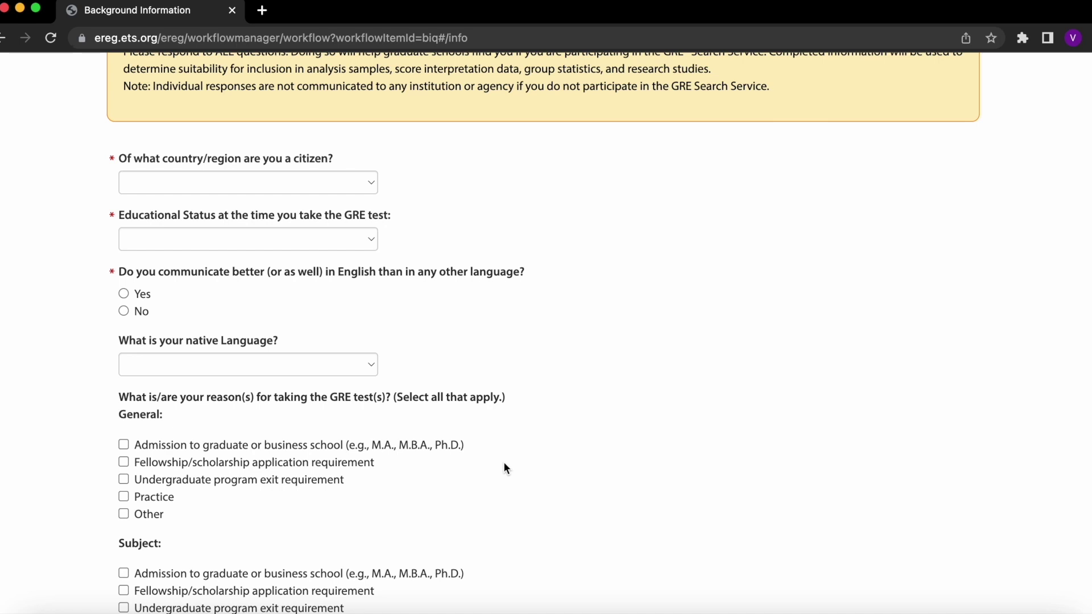
# Set citizenship to India, educational status to Senior, and answer No to the English question
pyautogui.click(321, 188)
pyautogui.scroll(-5, 290, 436)
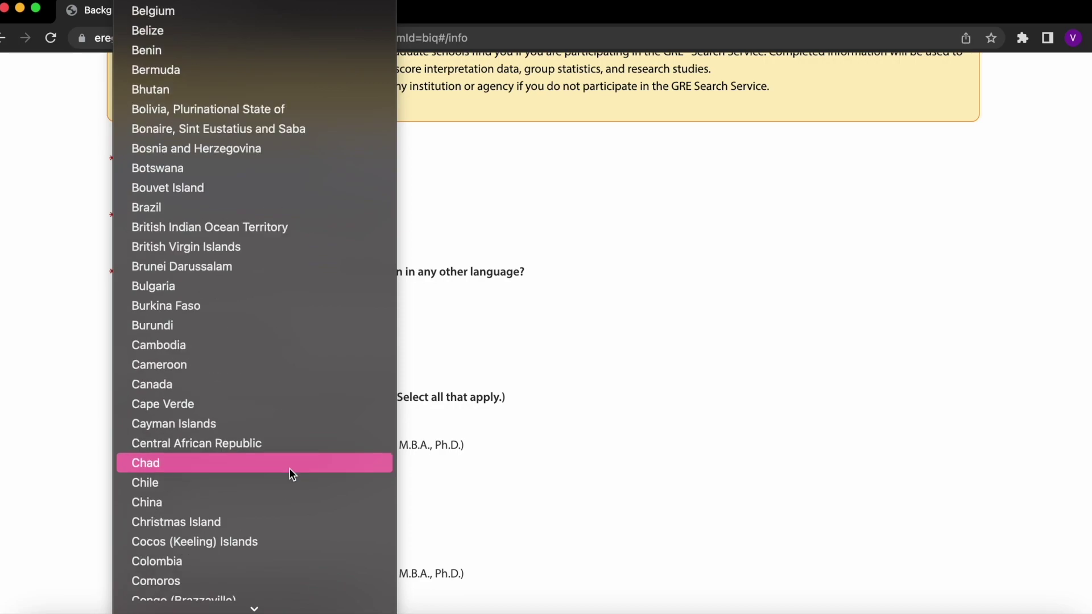
pyautogui.scroll(-10, 290, 435)
pyautogui.click(300, 275)
pyautogui.click(253, 249)
pyautogui.click(171, 282)
pyautogui.click(126, 309)
pyautogui.scroll(-5, 217, 419)
pyautogui.scroll(-2, 218, 419)
# Set the intended major to Economics (1801) and submit the background answers
pyautogui.click(212, 435)
pyautogui.write('Econ')
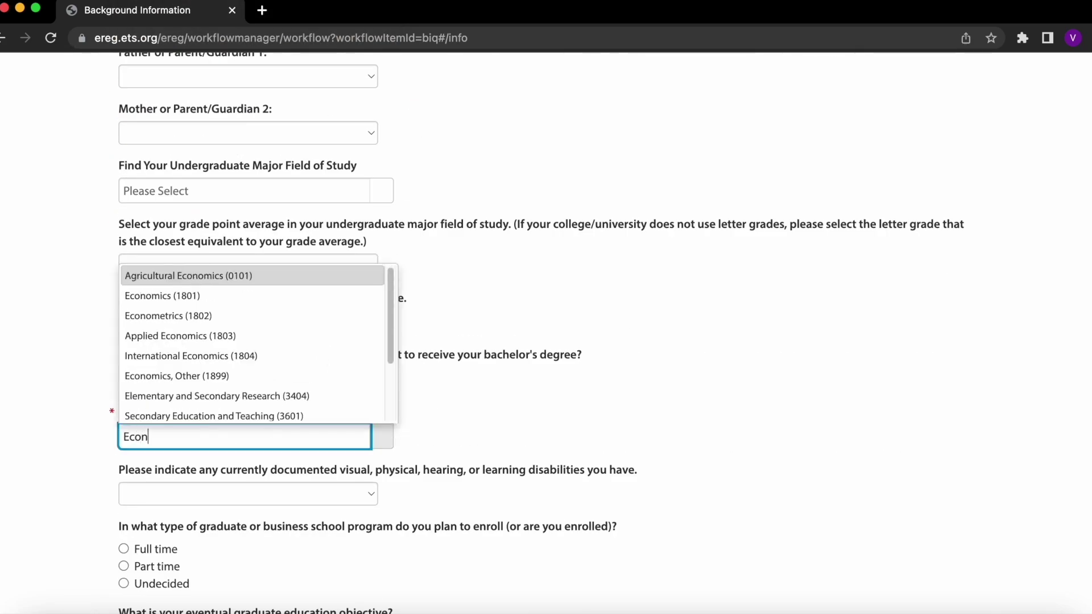
pyautogui.click(237, 295)
pyautogui.scroll(-10, 243, 460)
pyautogui.click(937, 497)
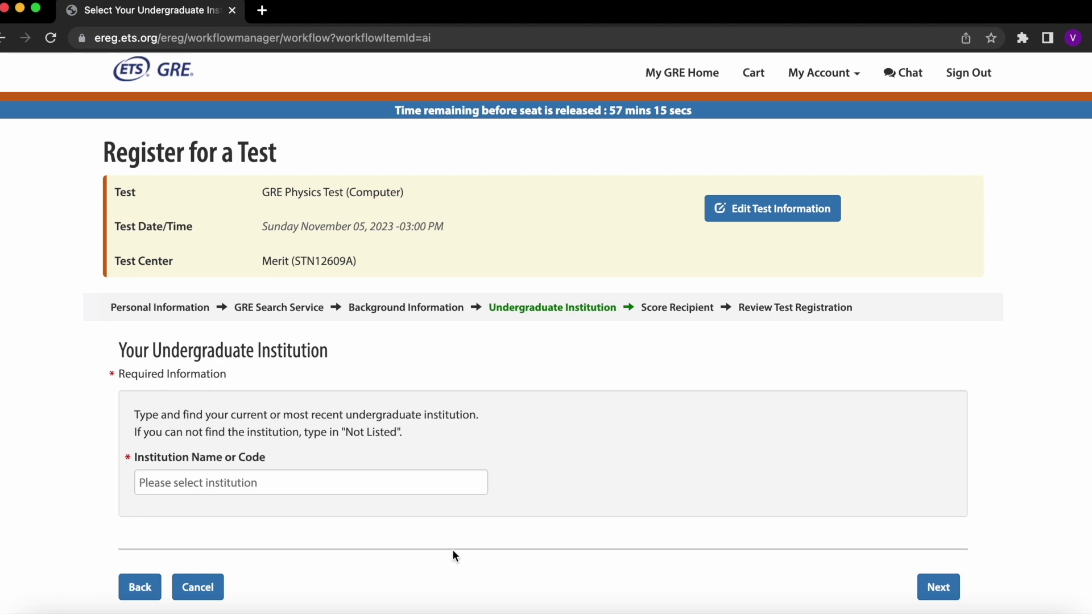
# Search Delhi University, choose Not Listed as the undergraduate institution, and continue
pyautogui.click(328, 484)
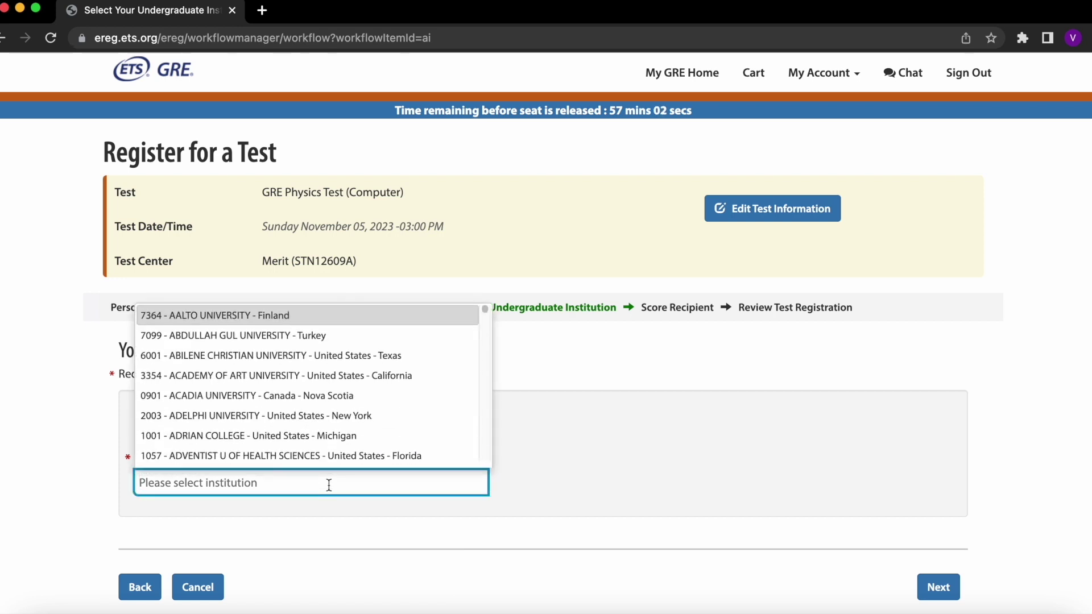
pyautogui.write('Delhi Unive')
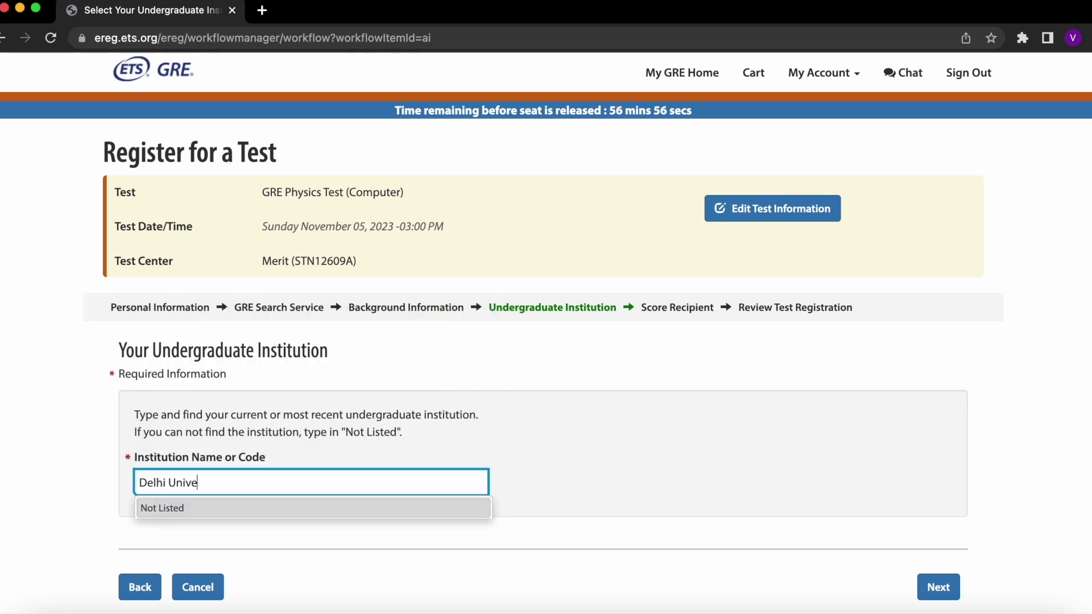
pyautogui.write('ty')
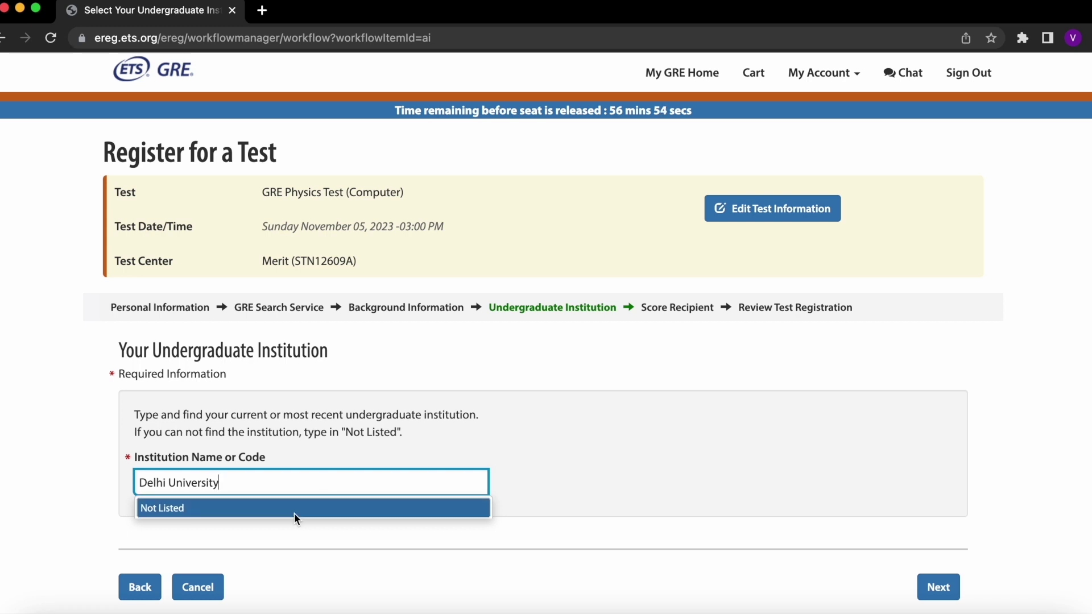
pyautogui.click(294, 512)
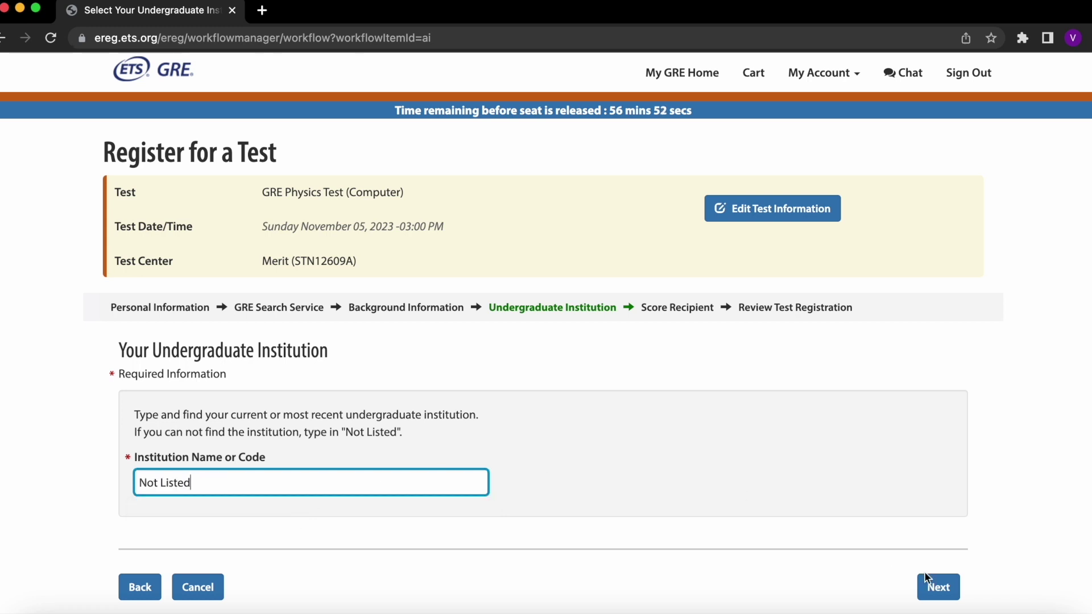
pyautogui.click(938, 588)
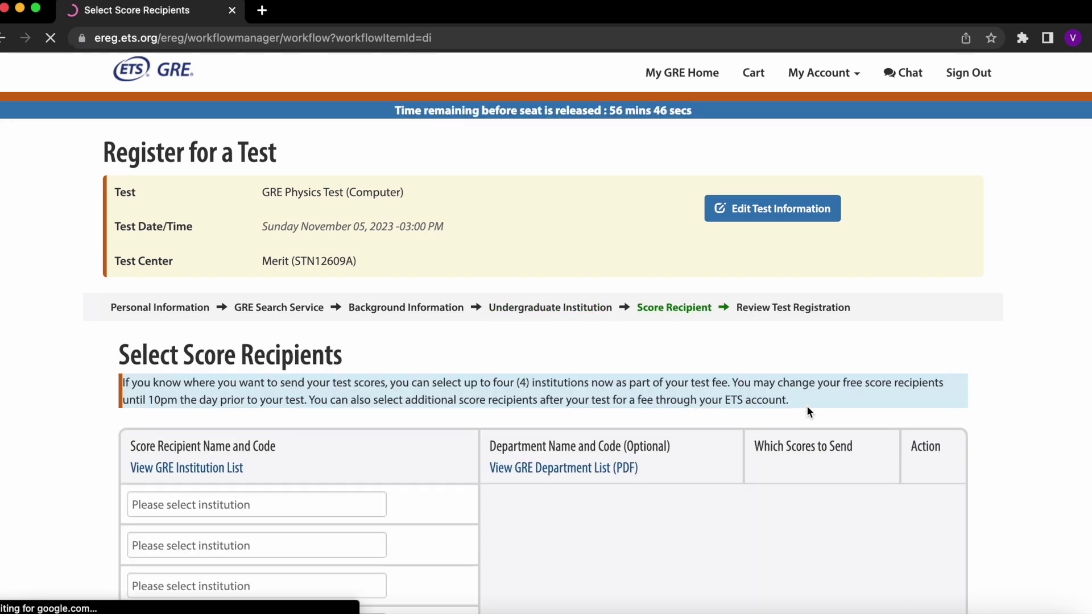
pyautogui.scroll(-2, 807, 407)
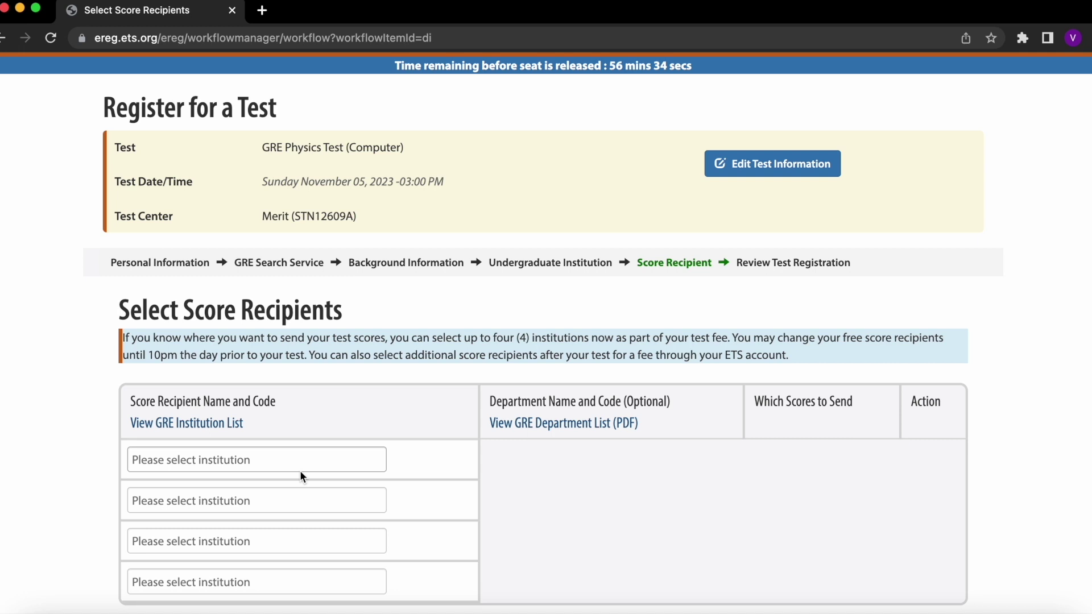
pyautogui.scroll(-2, 300, 470)
pyautogui.scroll(2, 300, 470)
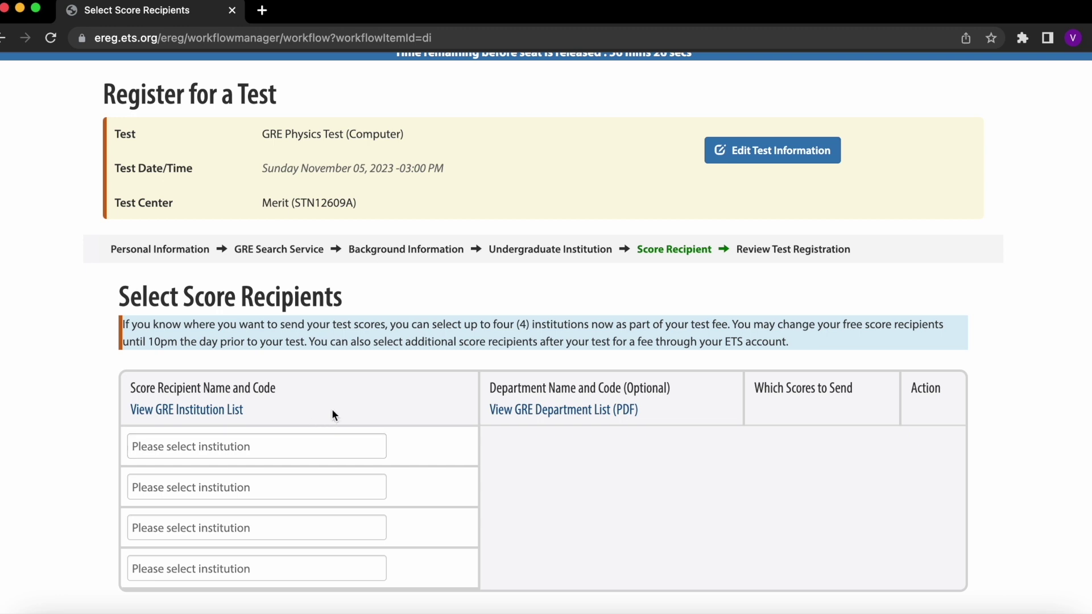
pyautogui.scroll(-1, 331, 410)
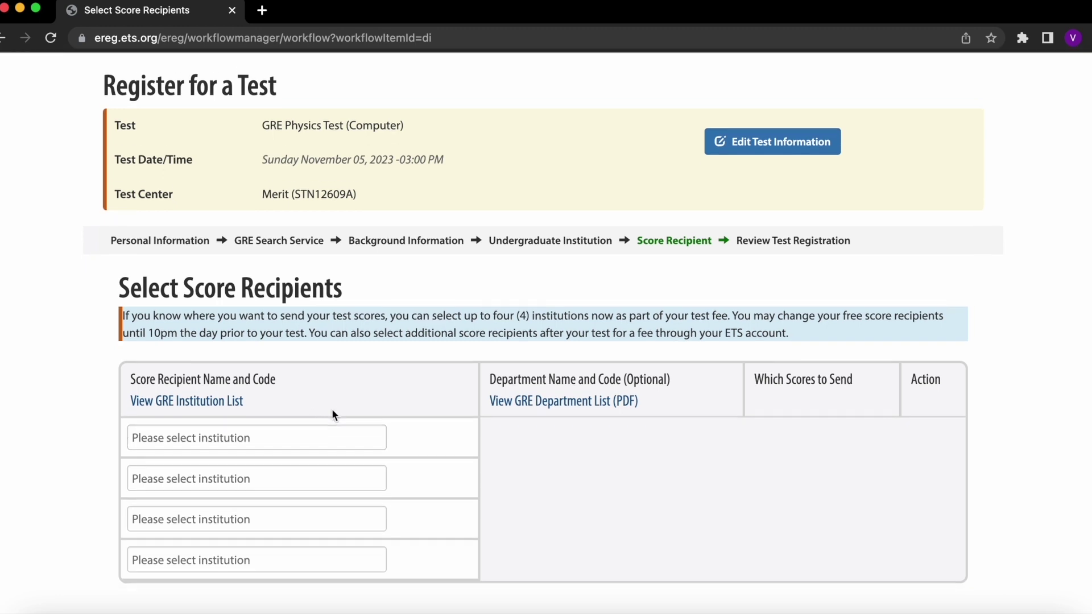
pyautogui.scroll(-1, 260, 389)
pyautogui.scroll(-1, 258, 385)
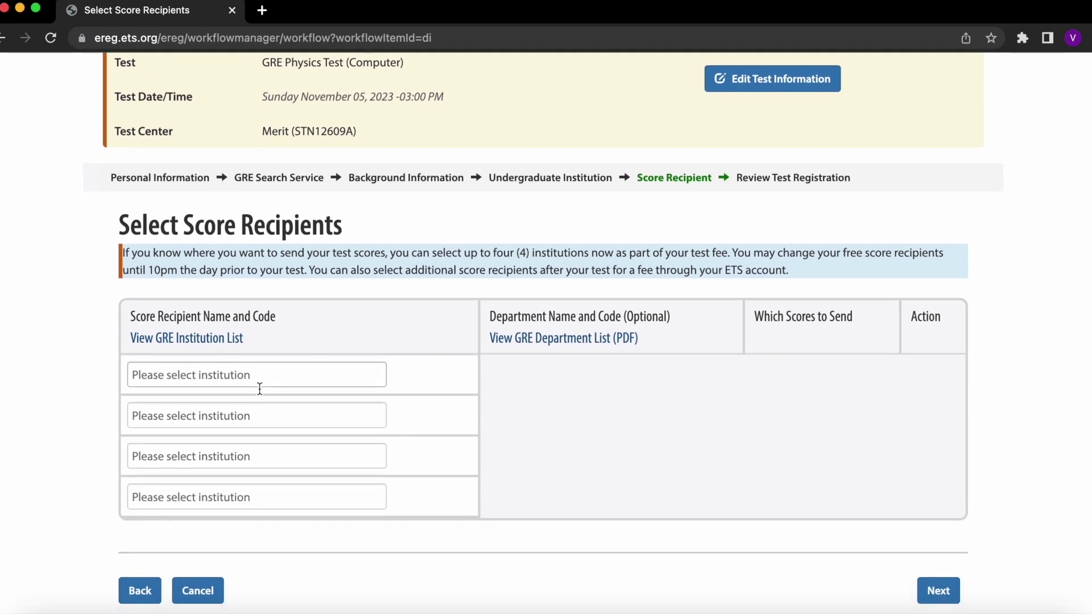
pyautogui.scroll(2, 259, 384)
pyautogui.scroll(1, 300, 420)
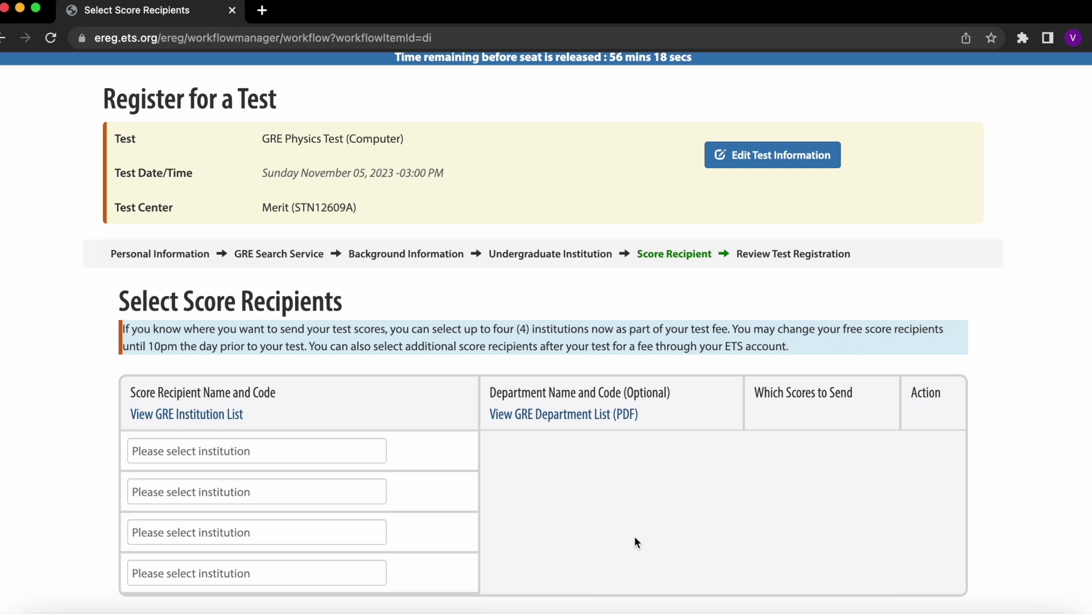
pyautogui.scroll(-1, 631, 514)
# Open the first score recipient institution list to start choosing a recipient
pyautogui.click(331, 401)
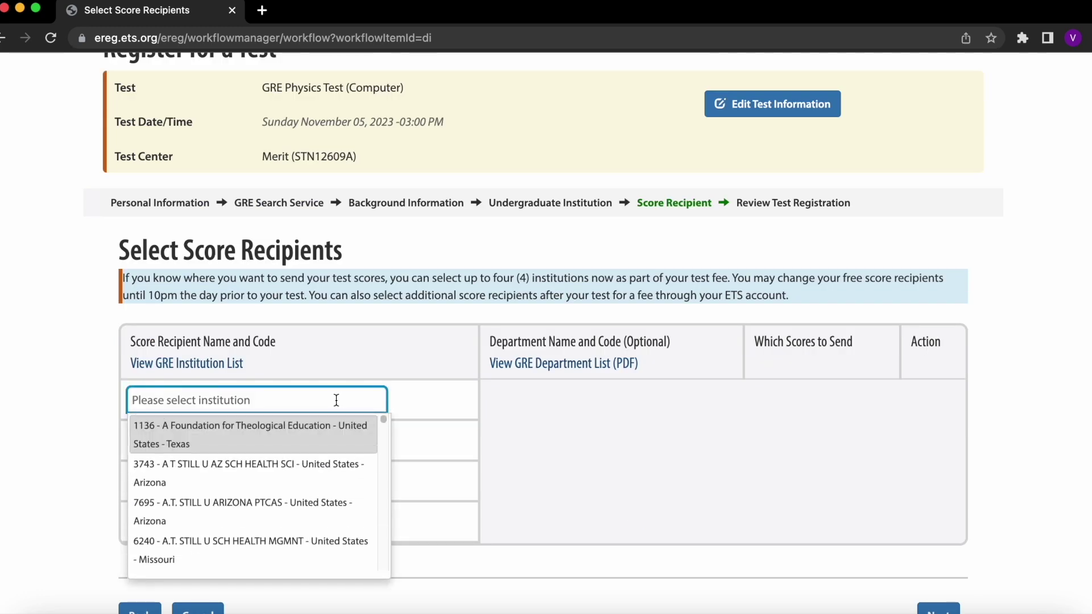
pyautogui.write('Stanford')
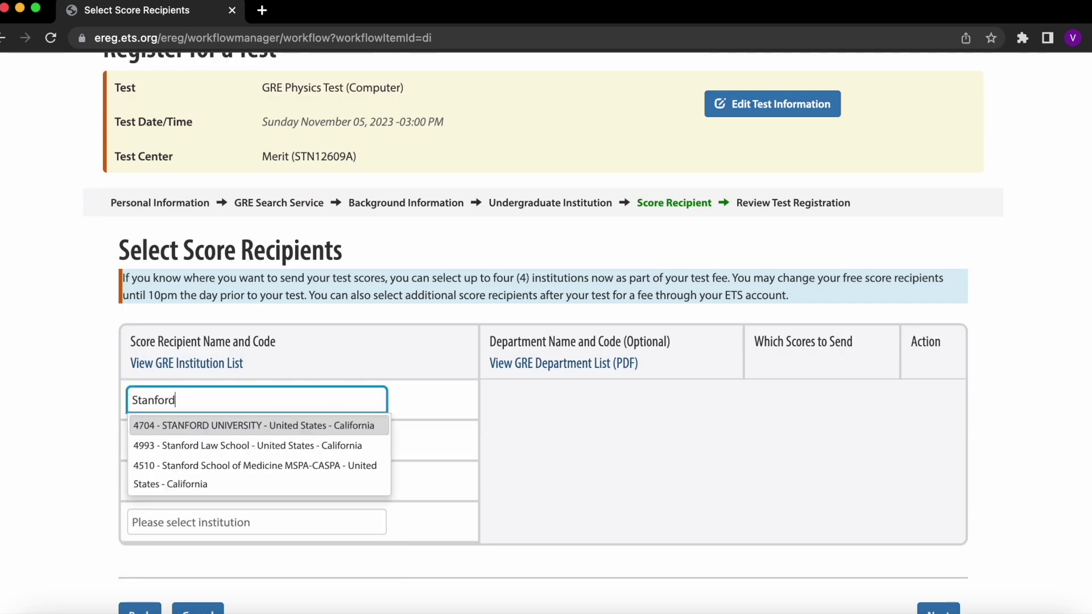
# Choose Stanford University, department 1803 - Applied Economics, as the first score recipient
pyautogui.click(328, 424)
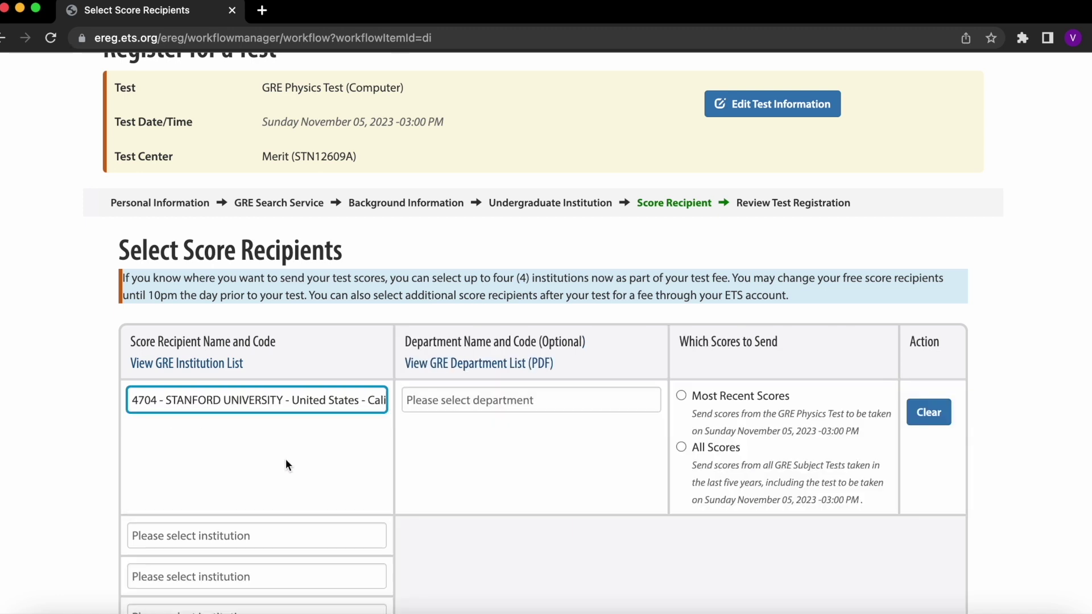
pyautogui.scroll(-1, 285, 465)
pyautogui.click(455, 373)
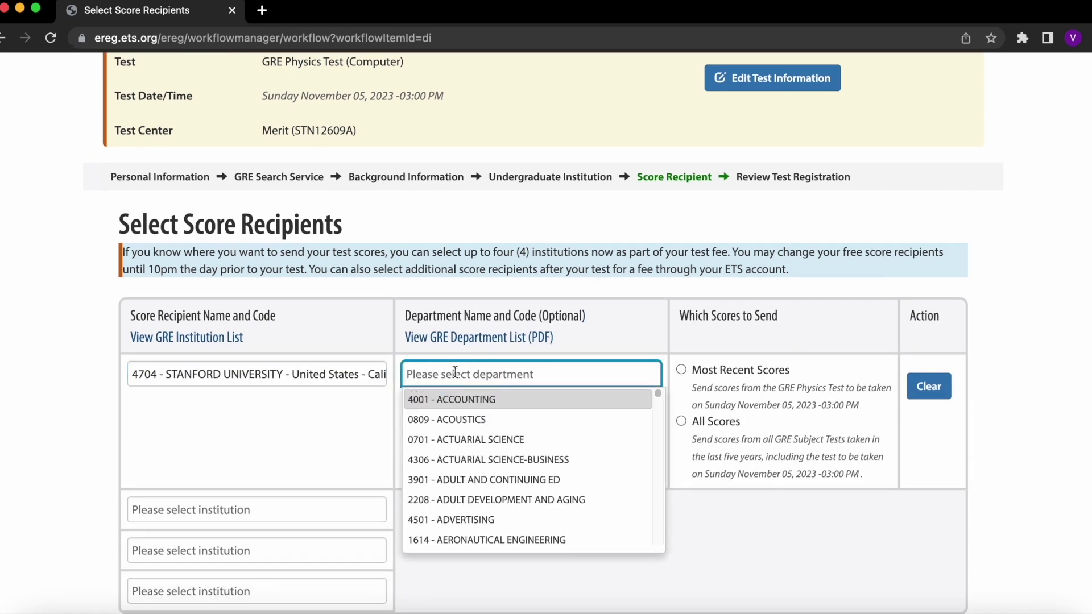
pyautogui.write('Econ')
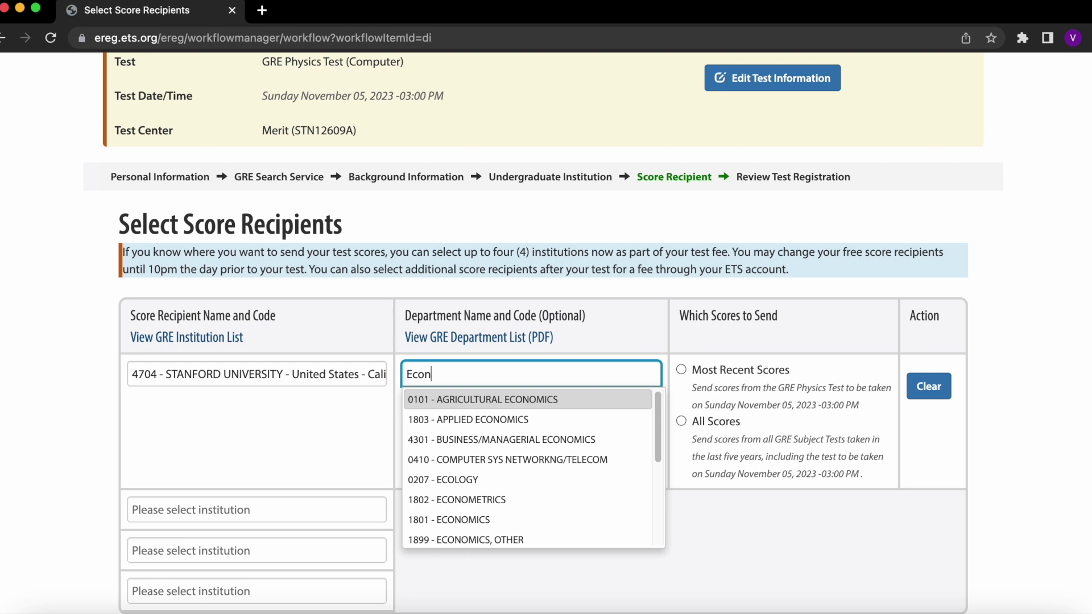
pyautogui.write('o')
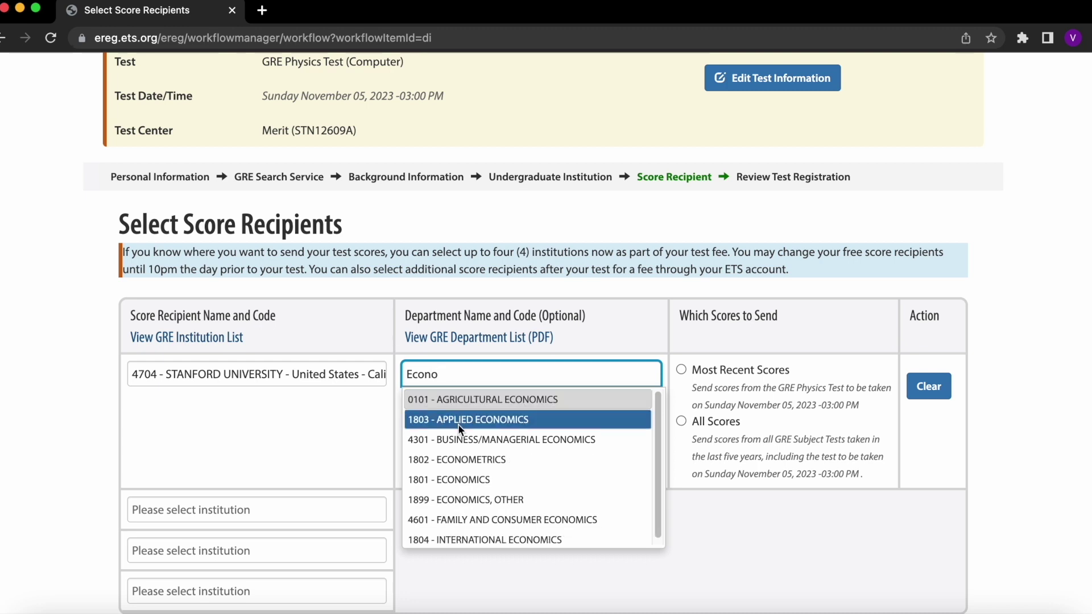
pyautogui.click(458, 421)
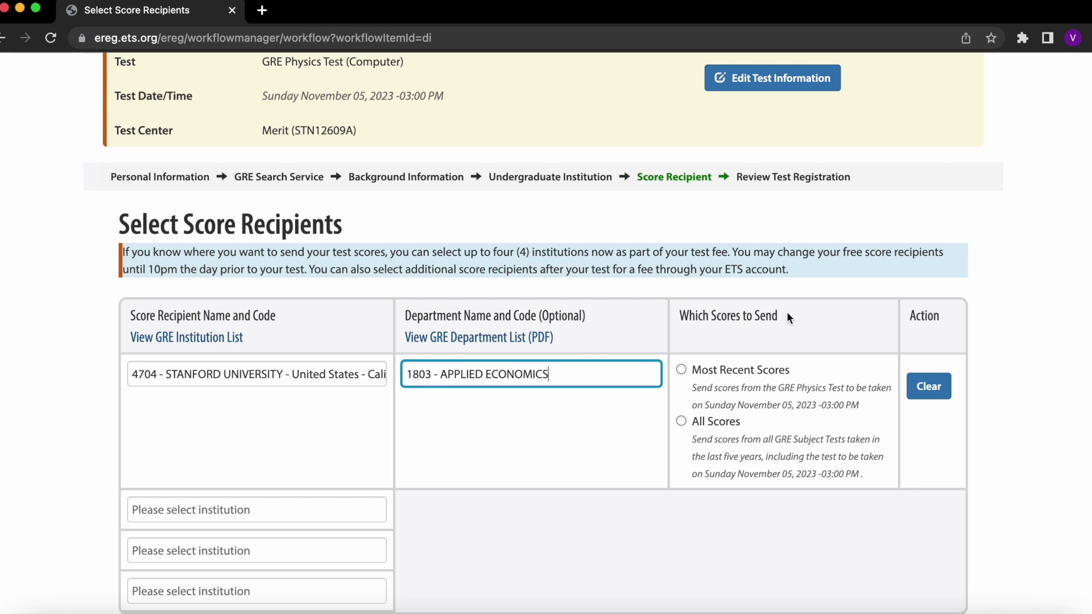
# Switch Which Scores to Send between most recent and all, clear Stanford, and continue
pyautogui.click(772, 374)
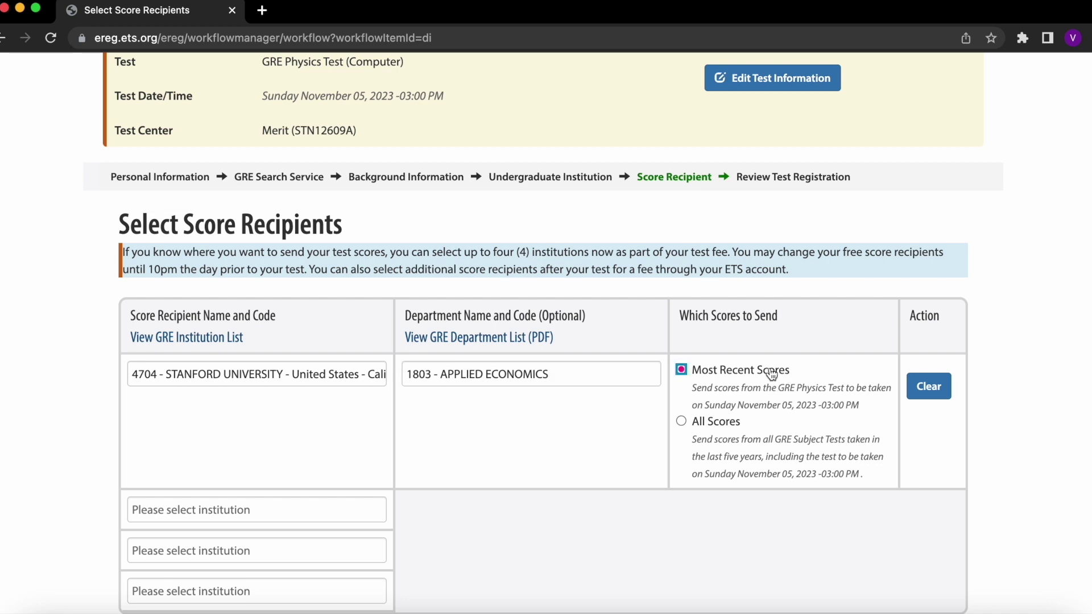
pyautogui.click(726, 428)
pyautogui.click(695, 370)
pyautogui.click(929, 389)
pyautogui.scroll(-3, 928, 387)
pyautogui.scroll(-1, 929, 386)
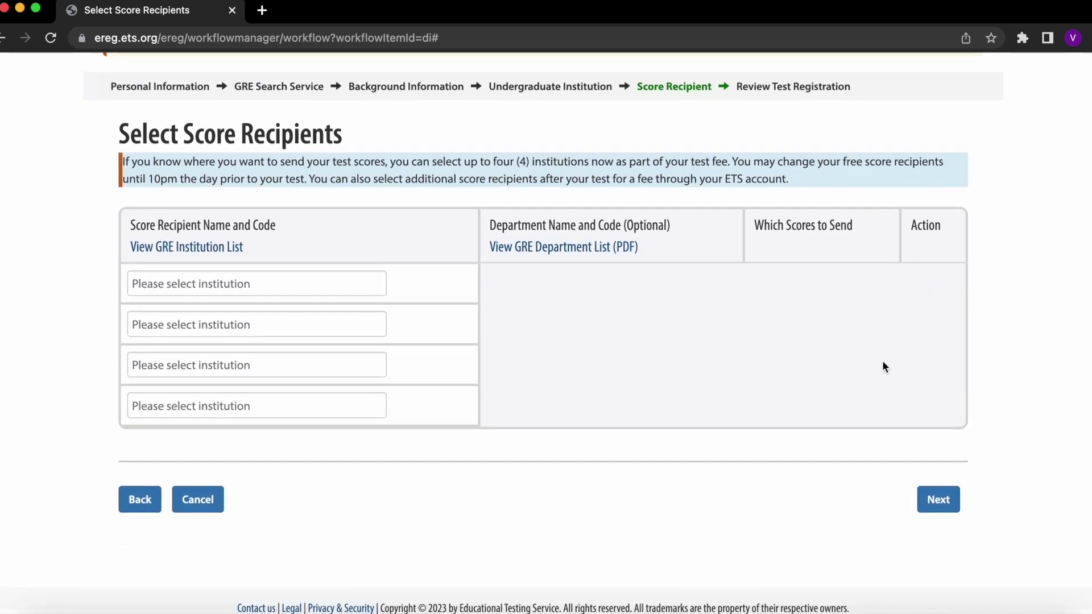
pyautogui.click(934, 497)
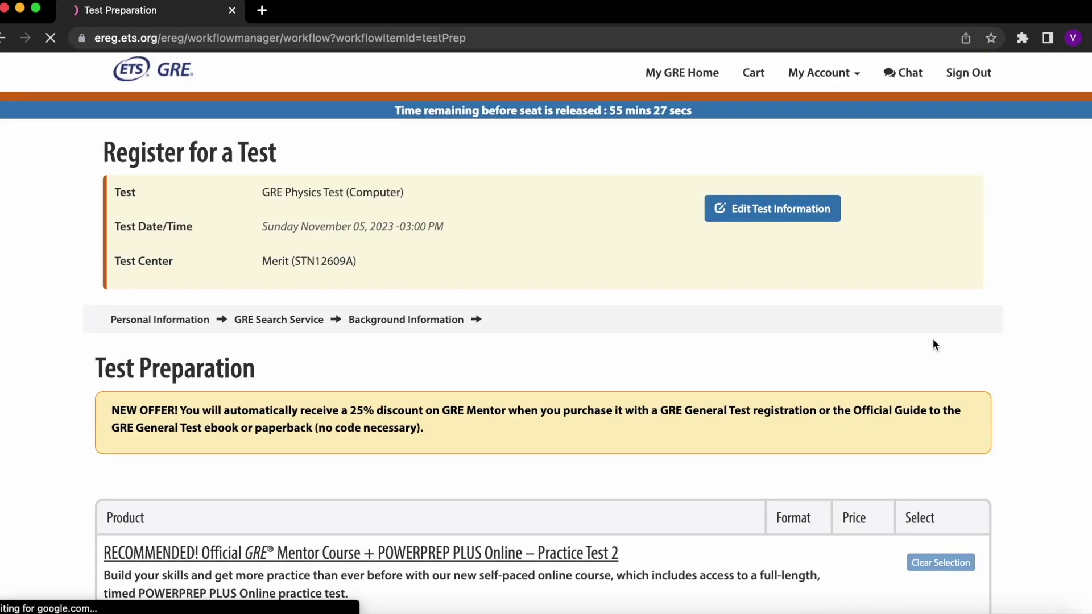
pyautogui.scroll(-3, 933, 345)
pyautogui.scroll(-2, 932, 345)
pyautogui.scroll(-3, 932, 345)
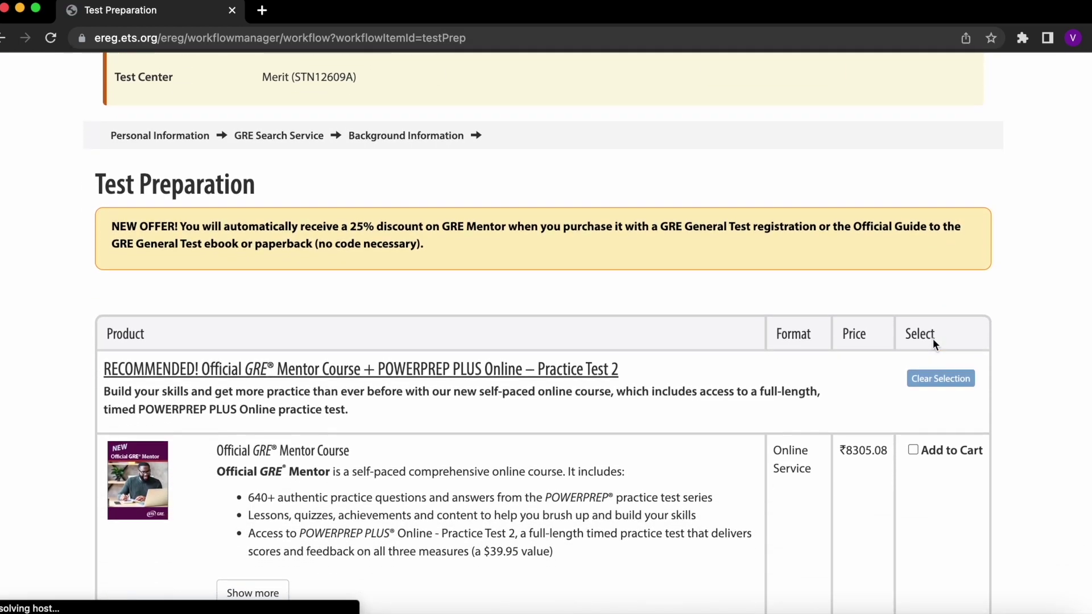
pyautogui.scroll(-3, 932, 343)
pyautogui.scroll(-1, 932, 344)
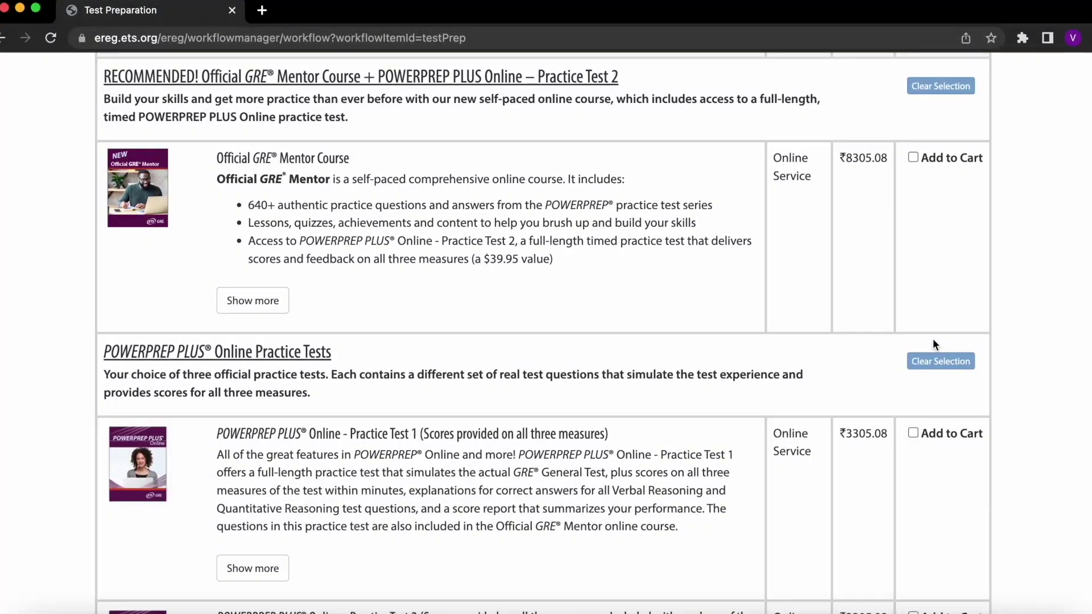
pyautogui.scroll(-2, 932, 343)
pyautogui.scroll(-1, 932, 341)
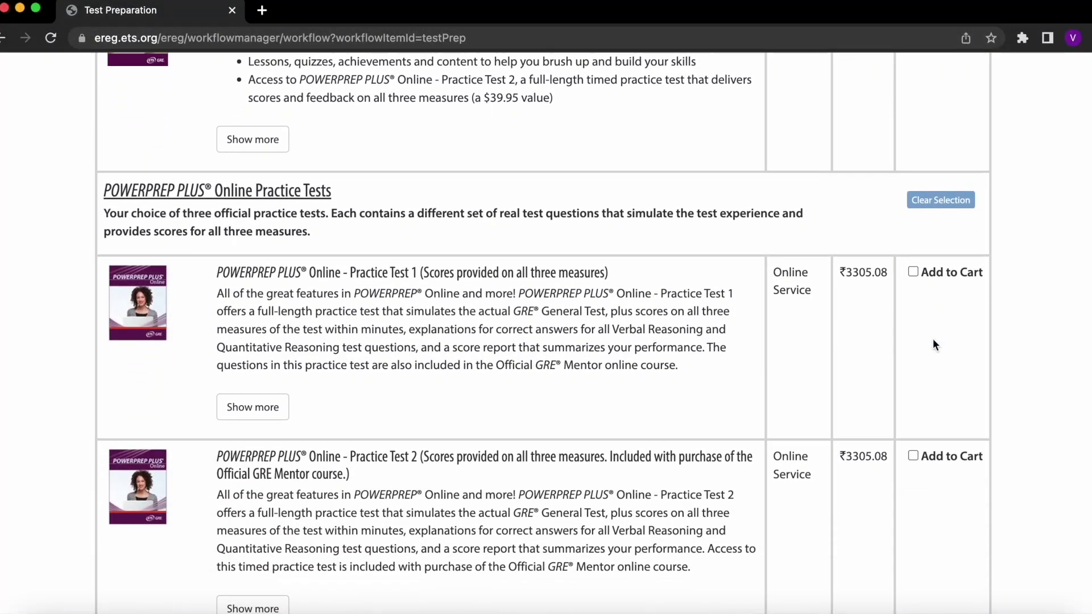
# Add POWERPREP PLUS Practice Test 1 at quantity 5, remove it, and continue without products
pyautogui.click(913, 273)
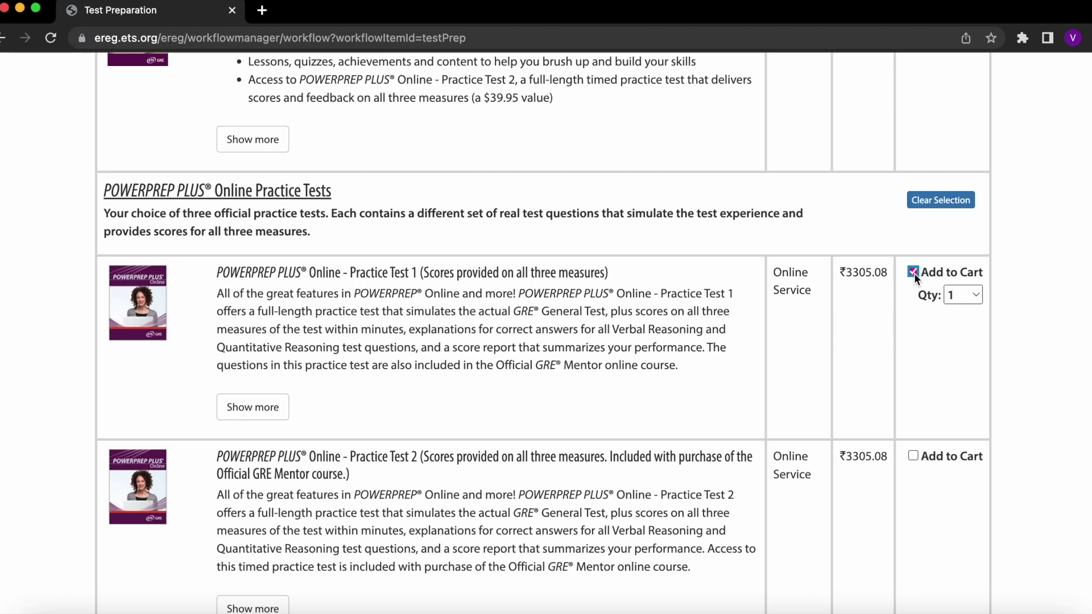
pyautogui.click(968, 295)
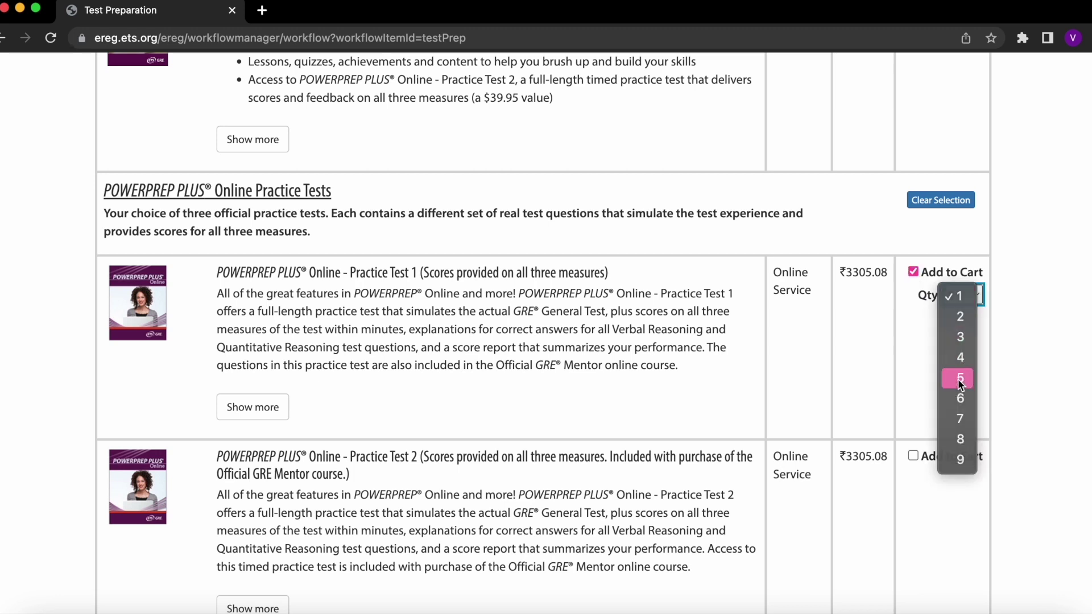
pyautogui.click(958, 379)
pyautogui.click(913, 272)
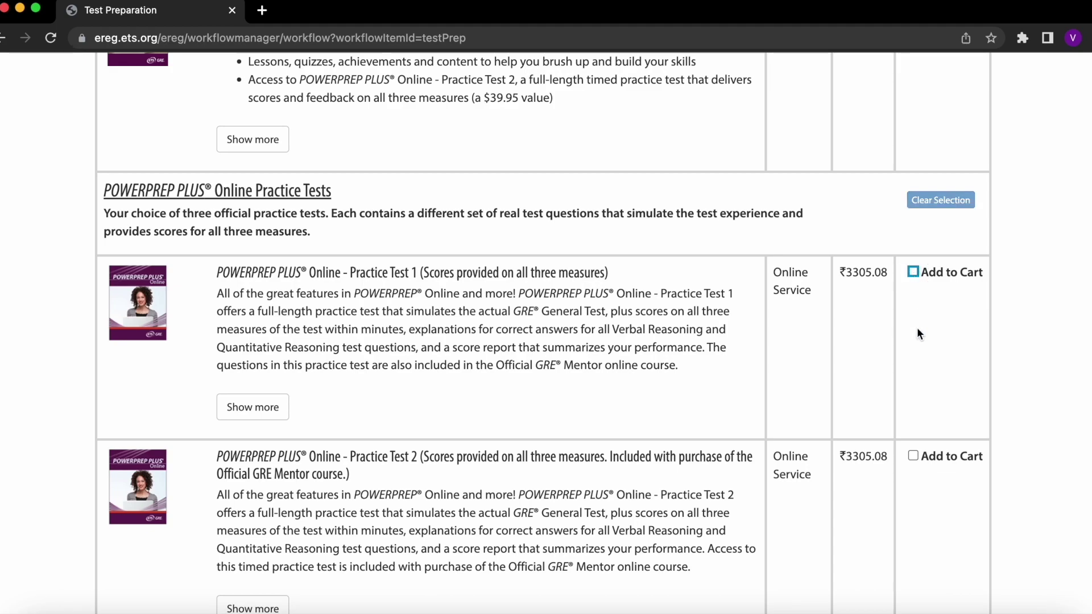
pyautogui.scroll(-2, 917, 334)
pyautogui.scroll(-3, 917, 333)
pyautogui.scroll(-3, 917, 334)
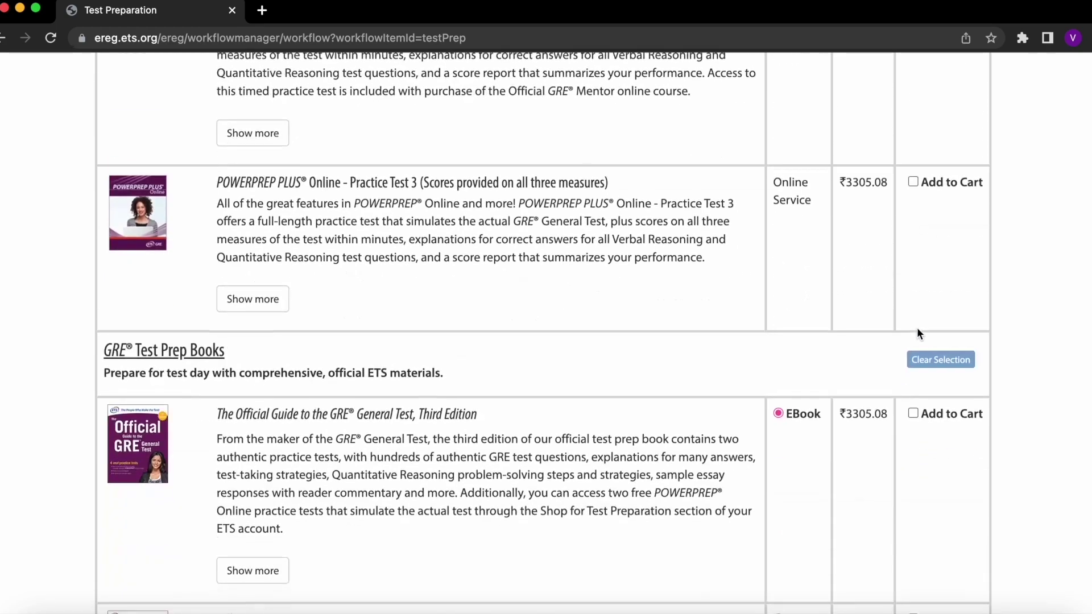
pyautogui.scroll(-5, 917, 333)
pyautogui.scroll(-10, 916, 334)
pyautogui.scroll(-5, 917, 334)
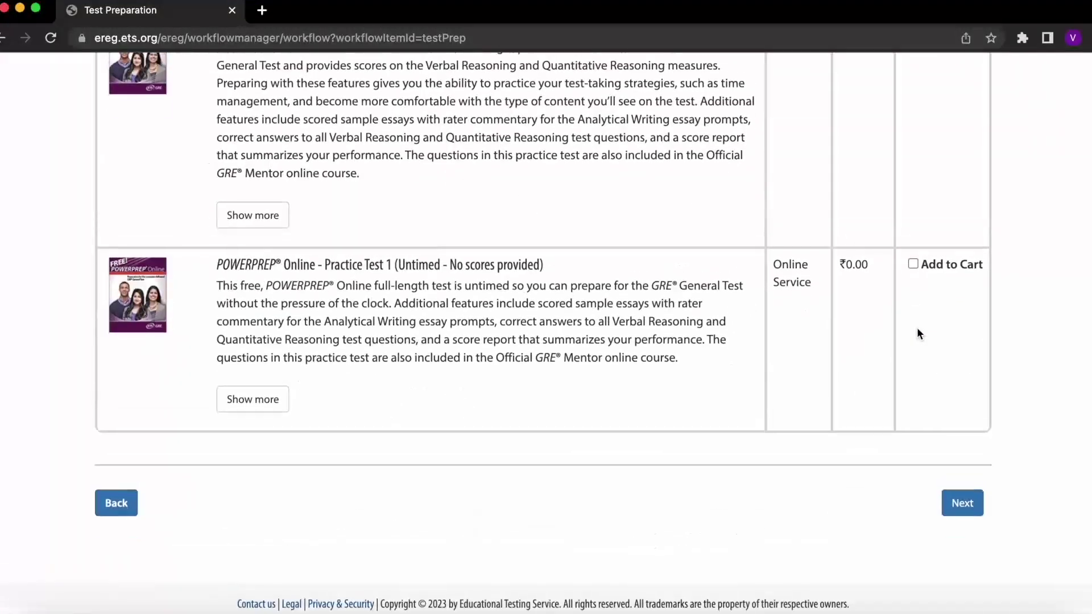
pyautogui.click(962, 509)
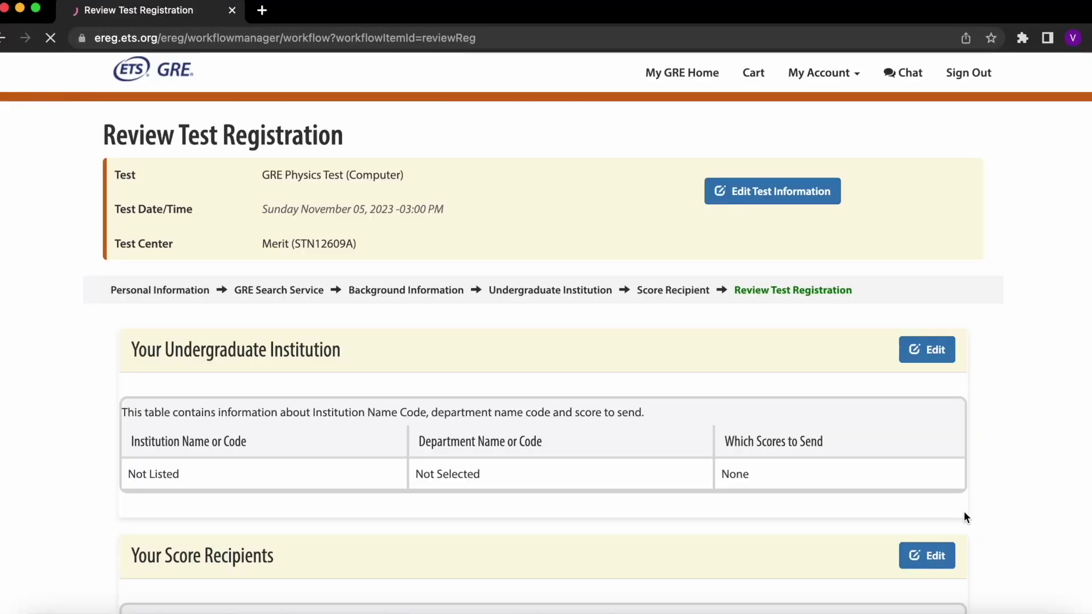
pyautogui.scroll(-1, 965, 516)
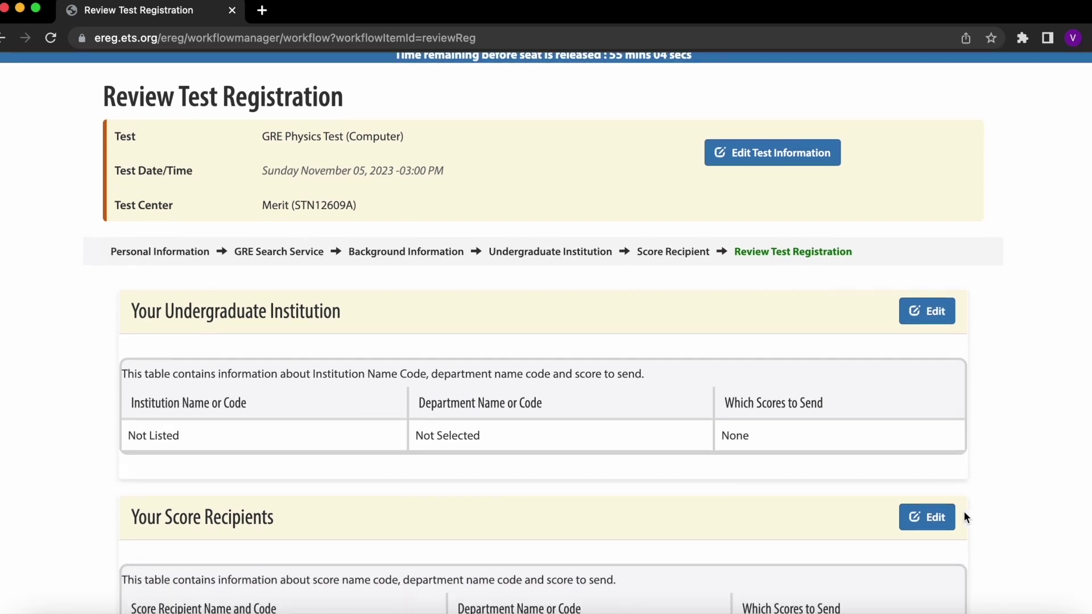
pyautogui.scroll(-1, 965, 516)
pyautogui.scroll(-1, 965, 516)
pyautogui.scroll(-1, 963, 511)
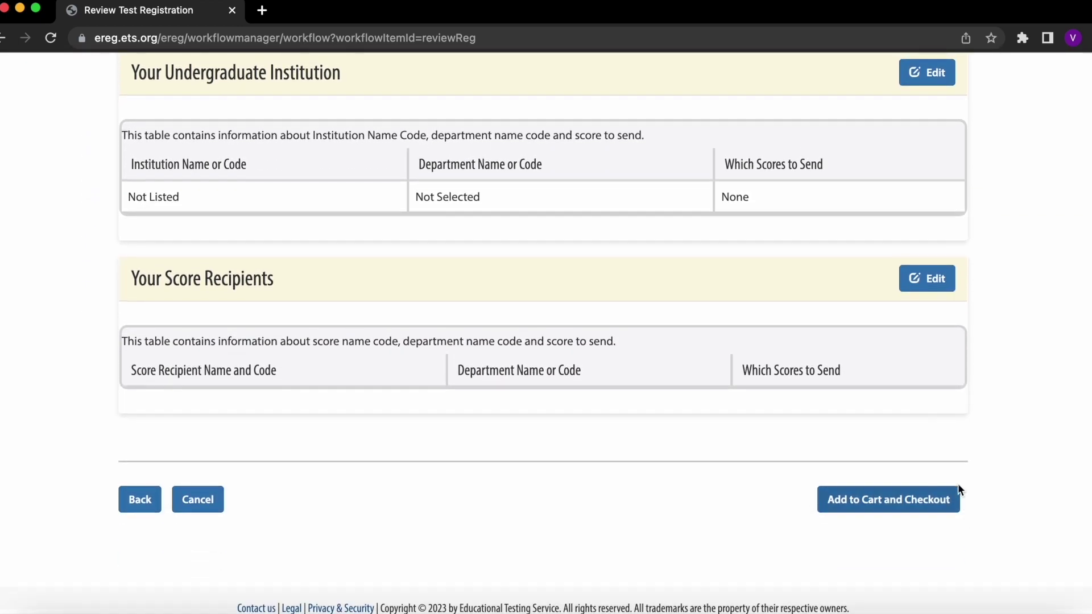
pyautogui.scroll(1, 958, 483)
pyautogui.scroll(2, 958, 473)
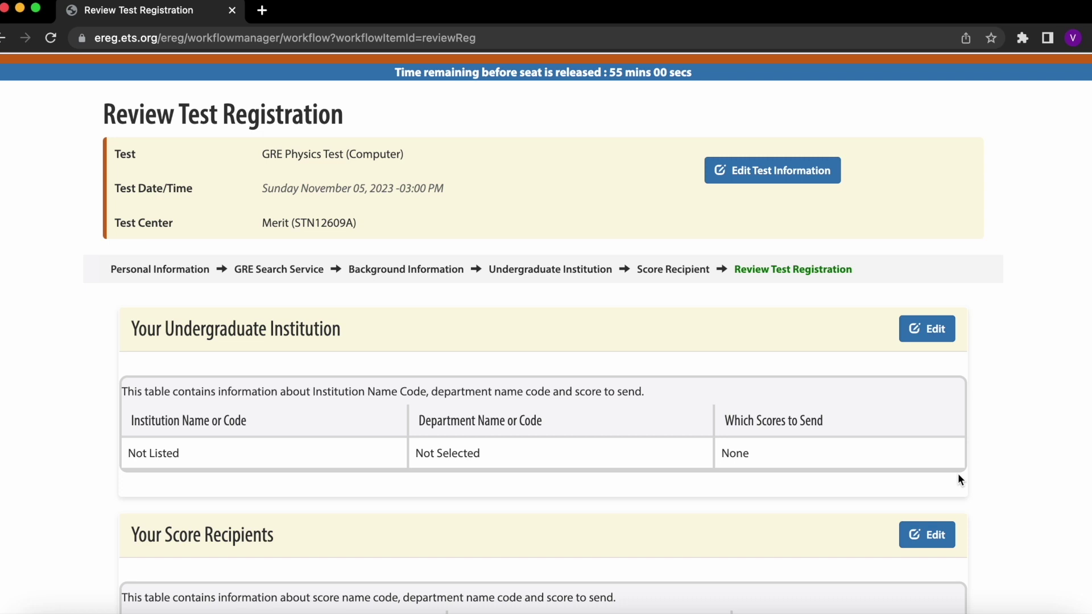
pyautogui.scroll(-1, 958, 474)
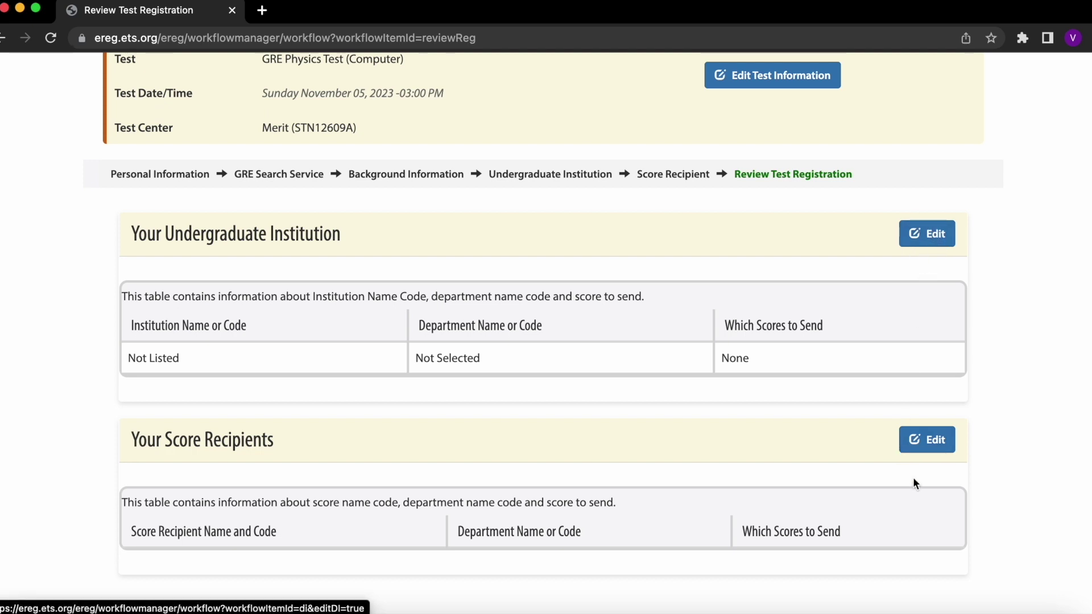
pyautogui.scroll(-3, 913, 478)
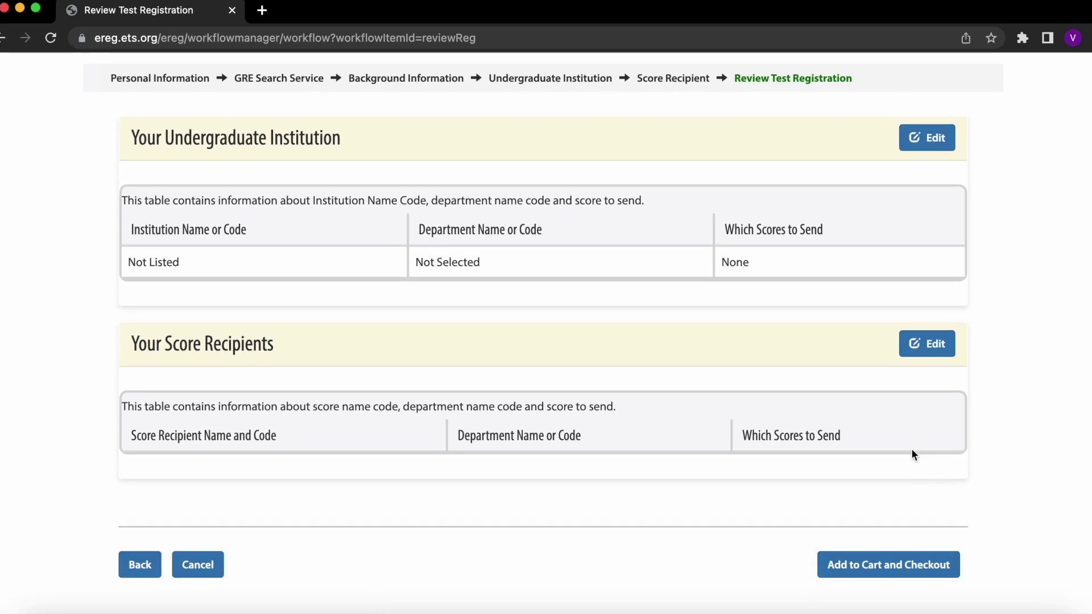
# Add the reviewed GRE Physics Test registration to the cart and check out
pyautogui.click(874, 571)
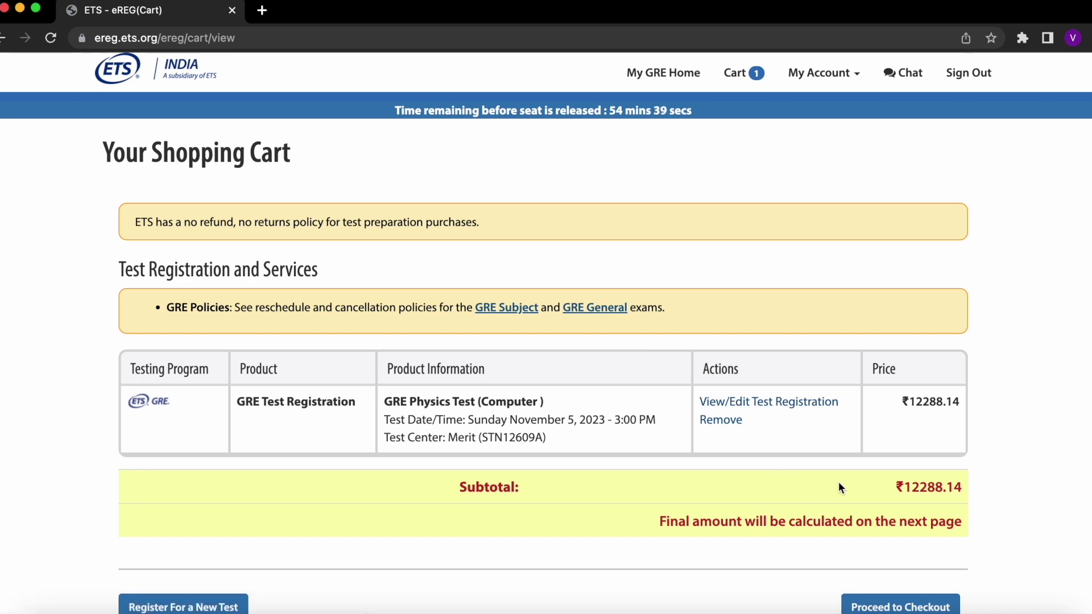
# Confirm the ₹12288.14 cart subtotal and proceed to the checkout review
pyautogui.moveTo(898, 486); pyautogui.dragTo(965, 489)
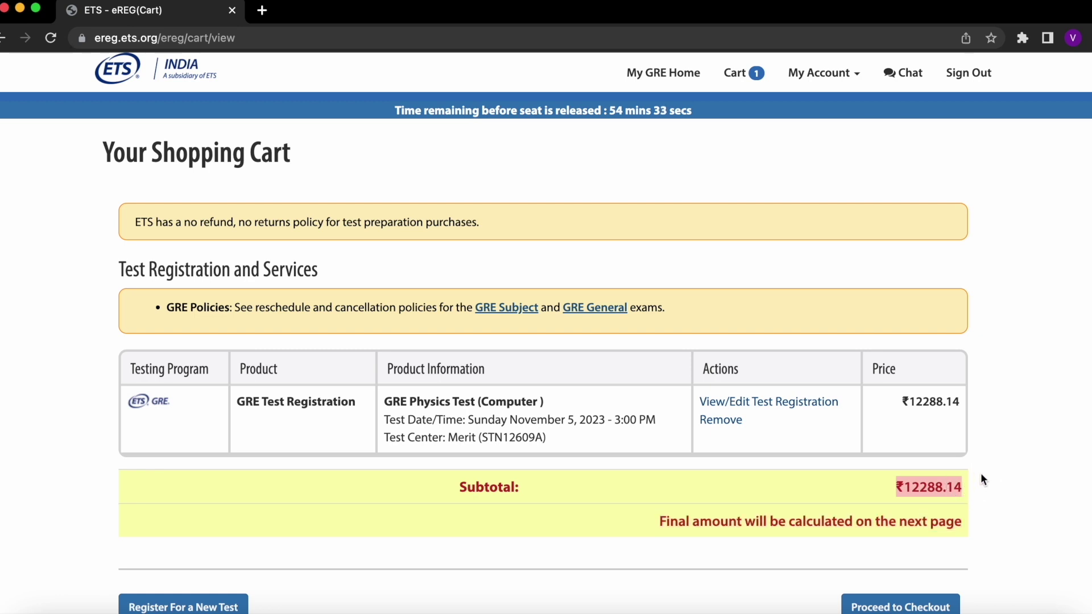
pyautogui.click(981, 479)
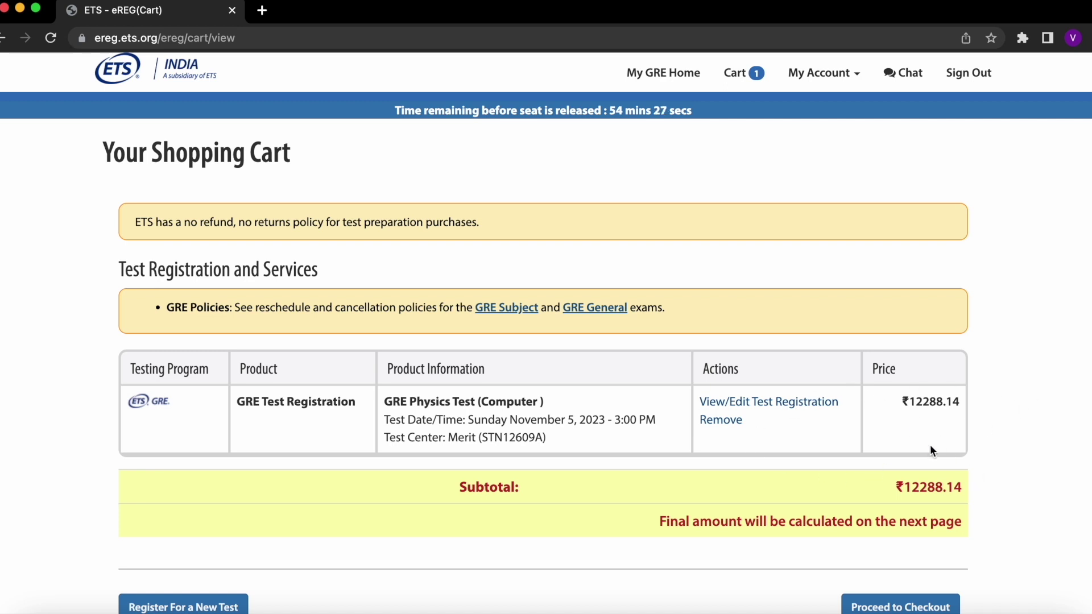
pyautogui.scroll(-1, 930, 444)
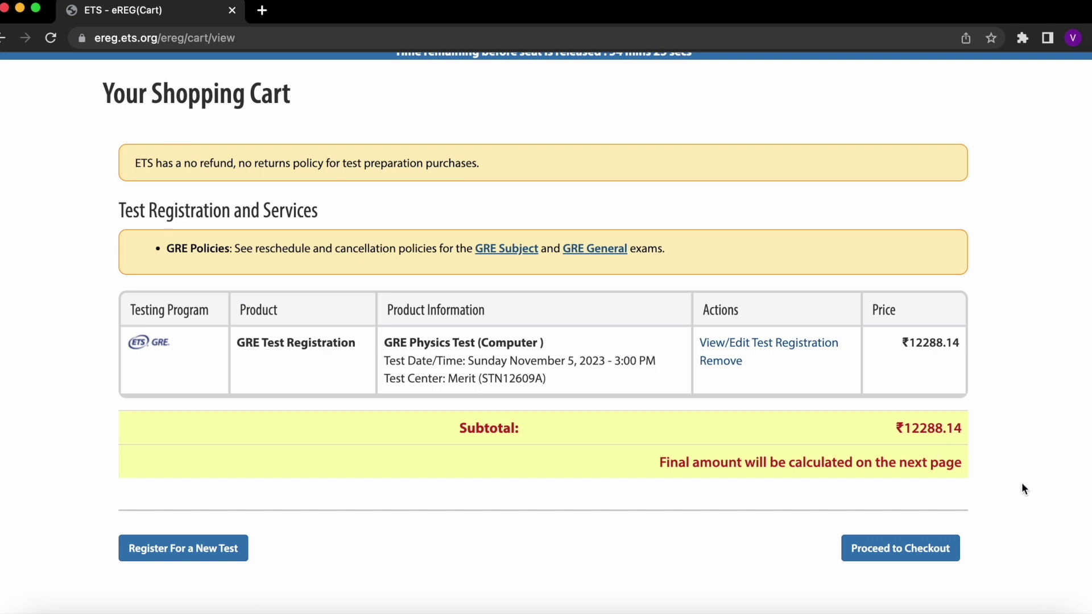
pyautogui.click(912, 545)
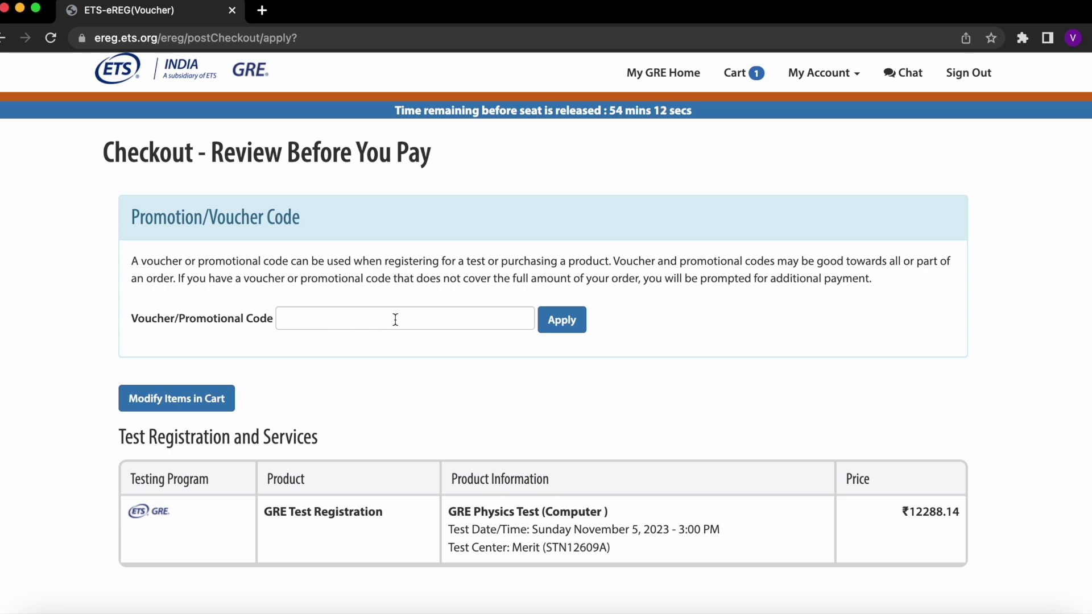
pyautogui.scroll(-2, 388, 387)
pyautogui.scroll(-3, 388, 387)
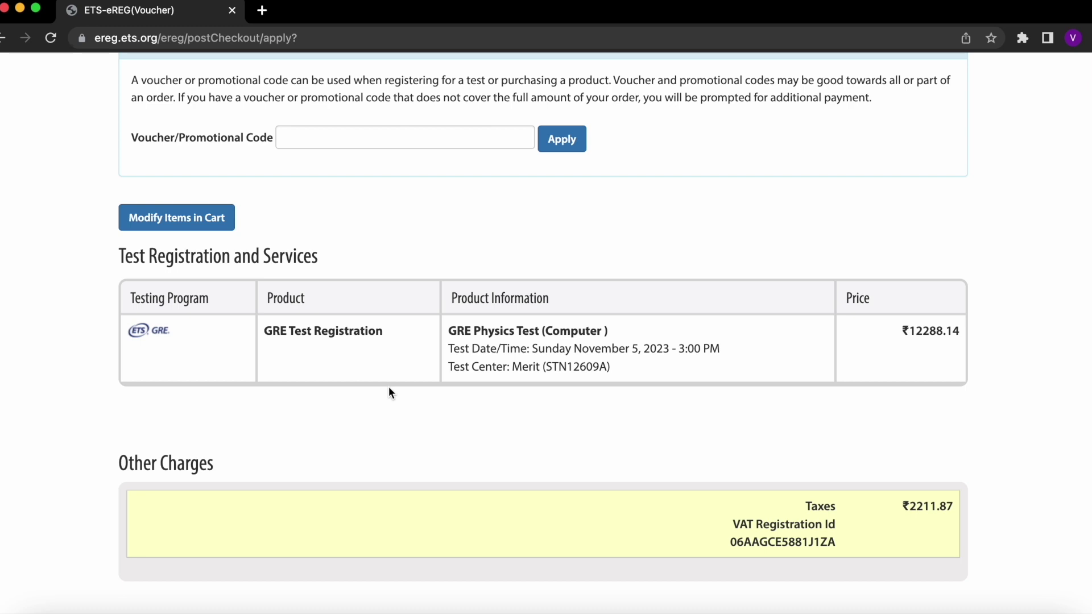
pyautogui.scroll(-2, 389, 387)
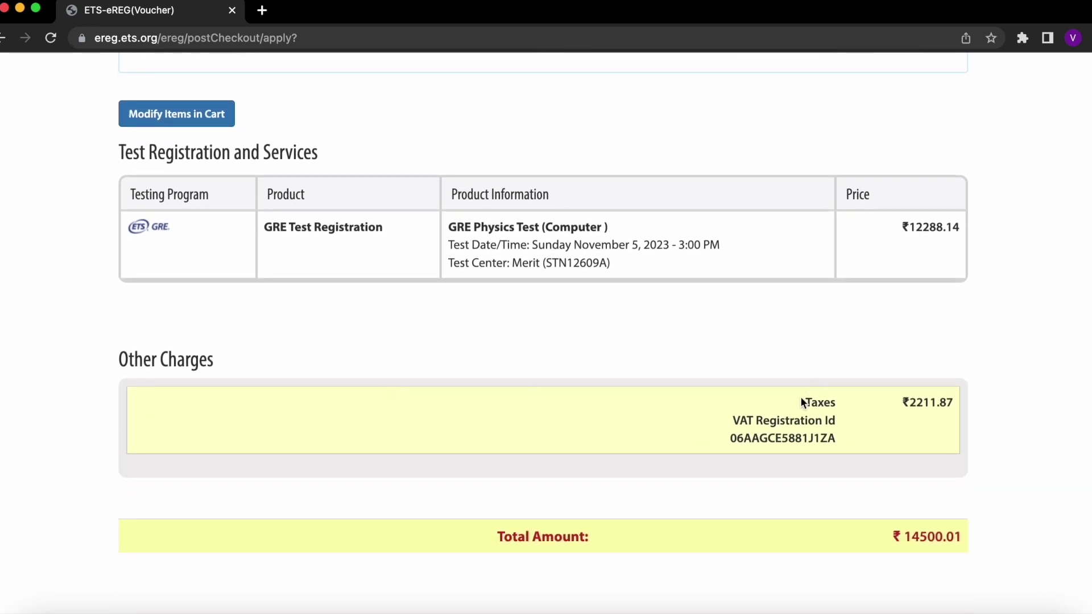
pyautogui.moveTo(903, 402); pyautogui.dragTo(962, 401)
pyautogui.scroll(-1, 938, 414)
pyautogui.moveTo(887, 483); pyautogui.dragTo(964, 486)
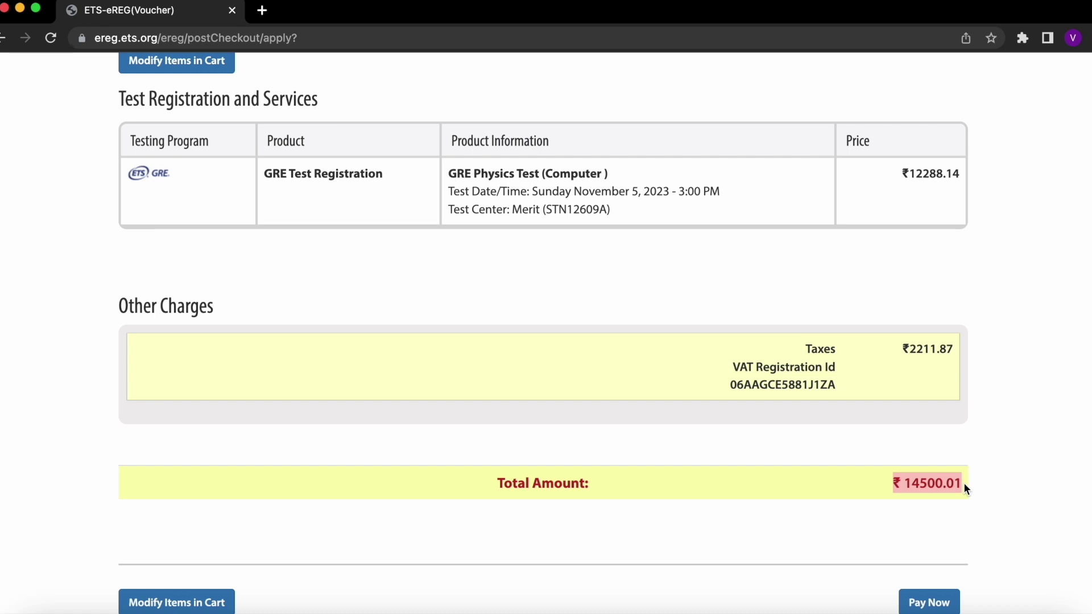
pyautogui.click(906, 543)
pyautogui.scroll(-1, 906, 542)
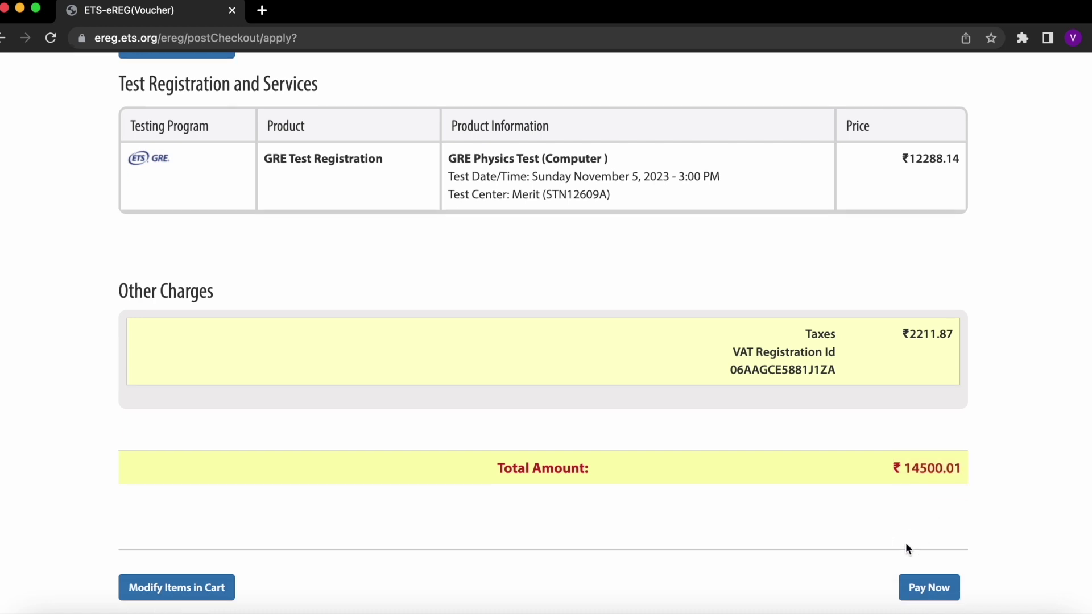
pyautogui.click(919, 555)
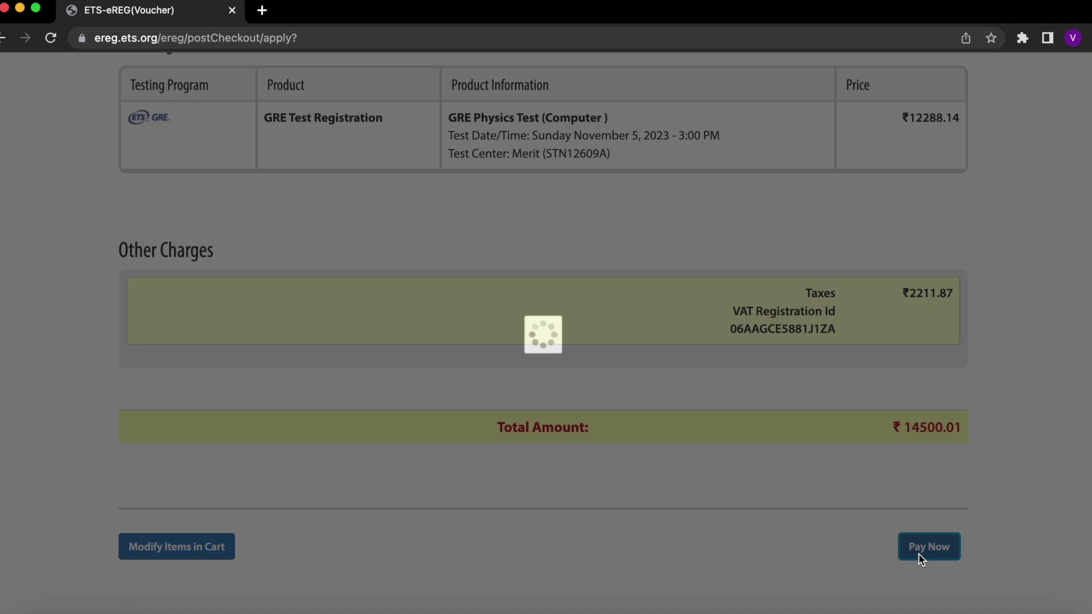